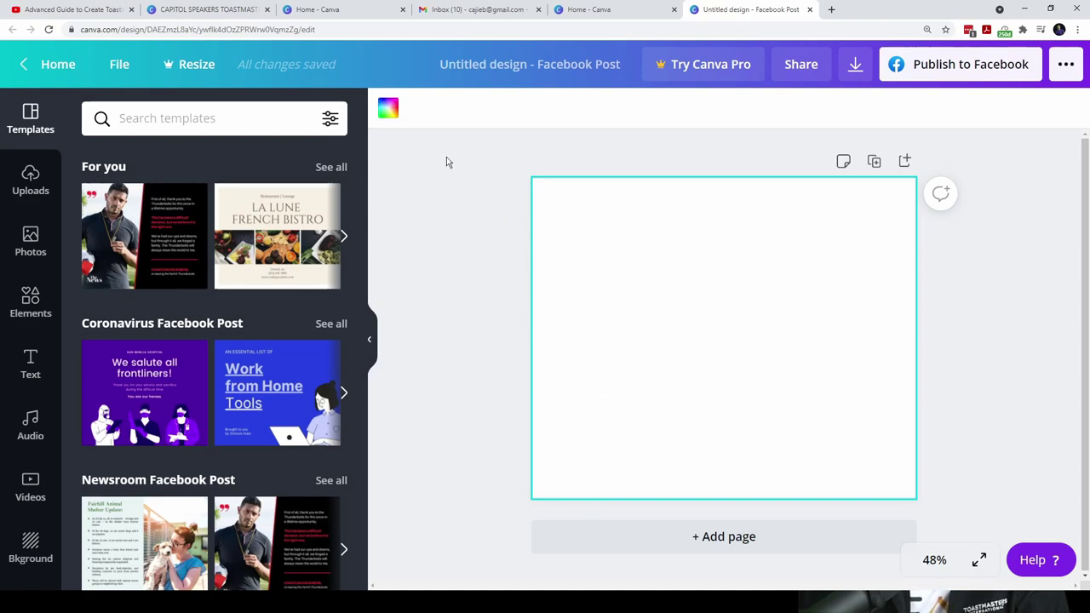
Fill the blank Facebook post's background with the purple from the default colors.
click(389, 112)
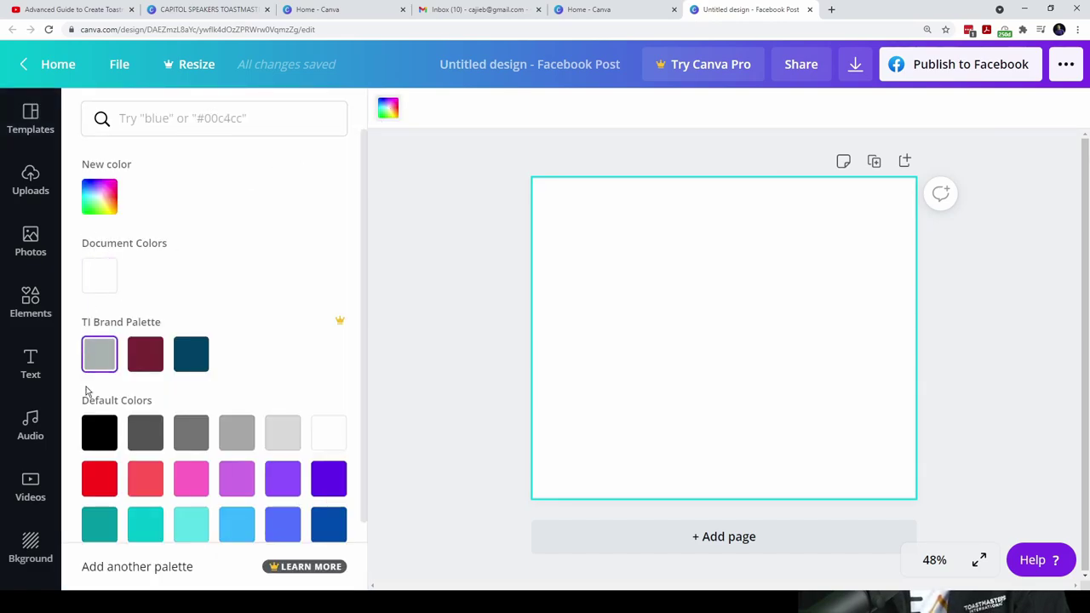
scroll(110, 412, down, 1)
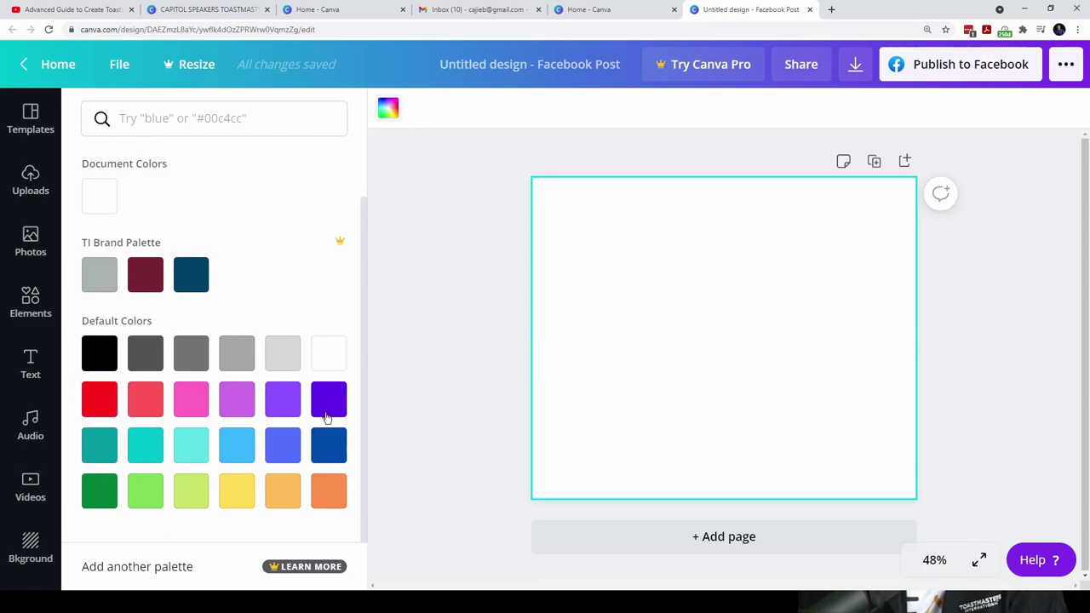
click(283, 403)
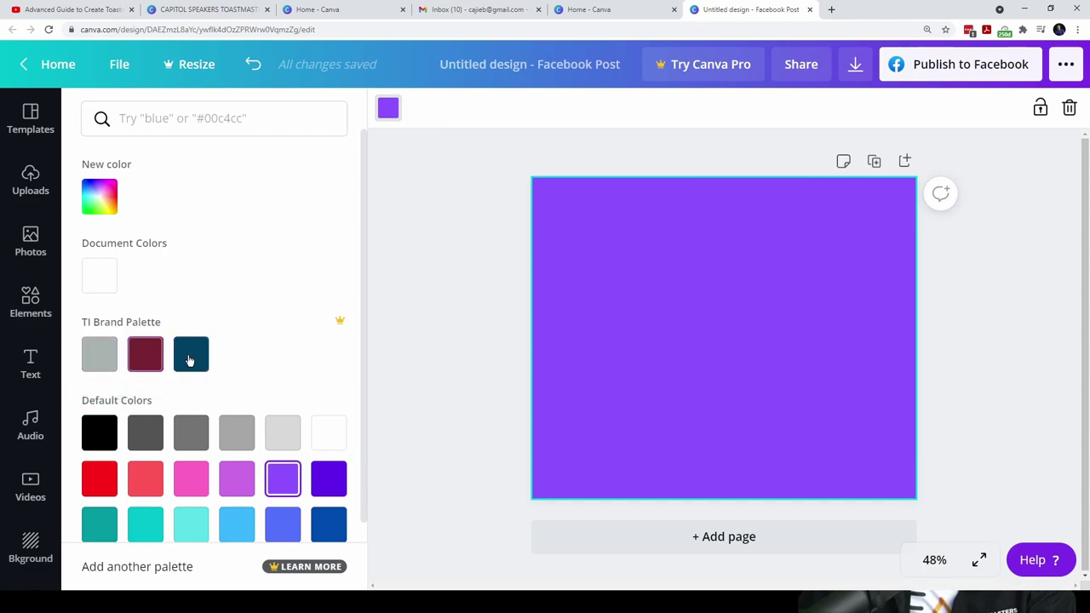
Try the TI Brand Palette's gray and maroon as the page background, and settle on its dark blue.
click(101, 360)
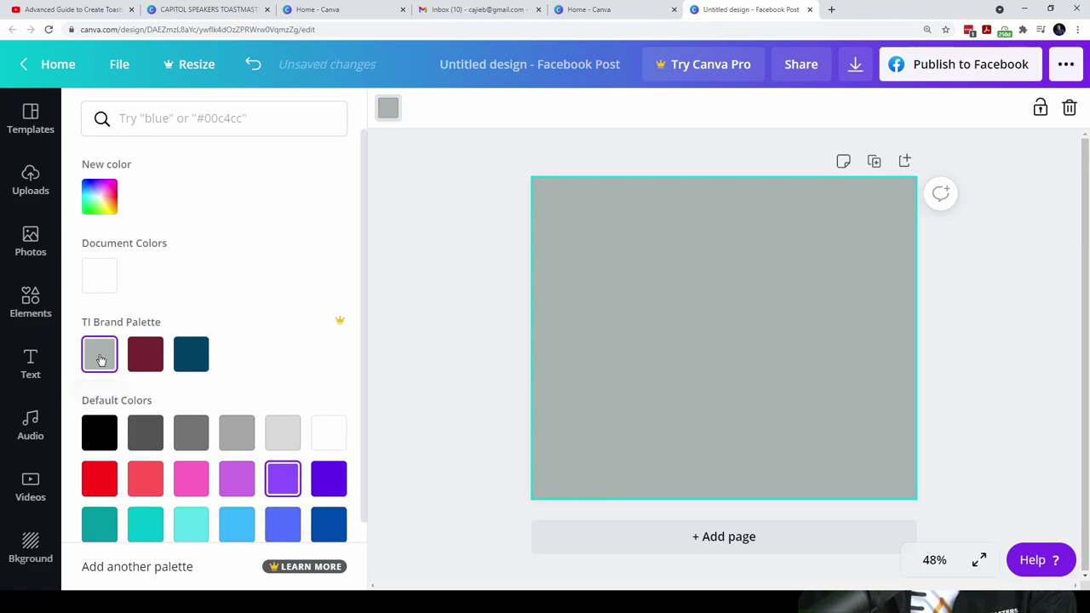
click(141, 359)
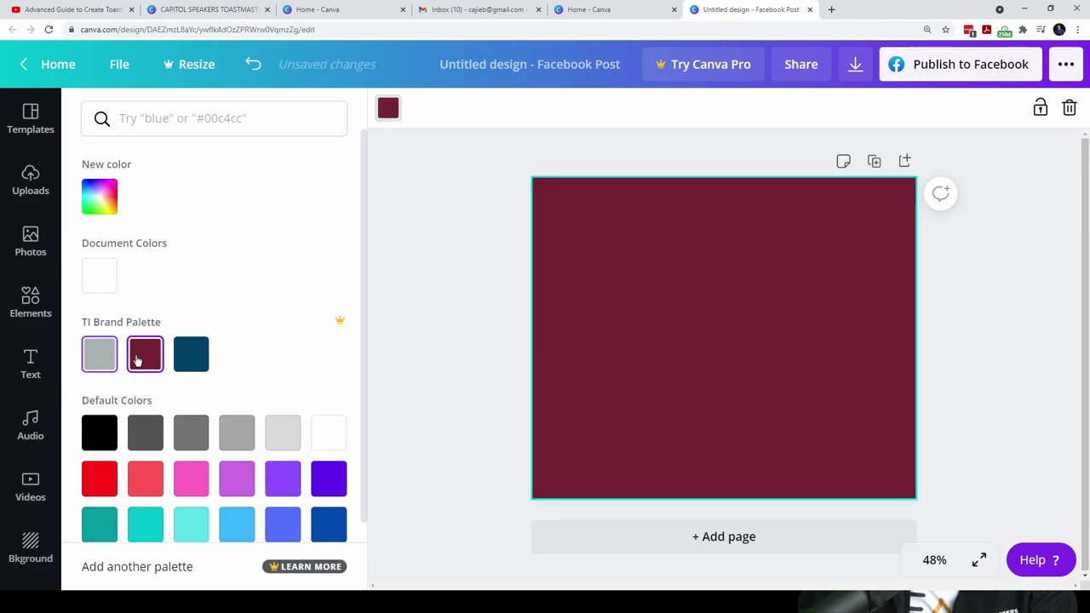
click(191, 357)
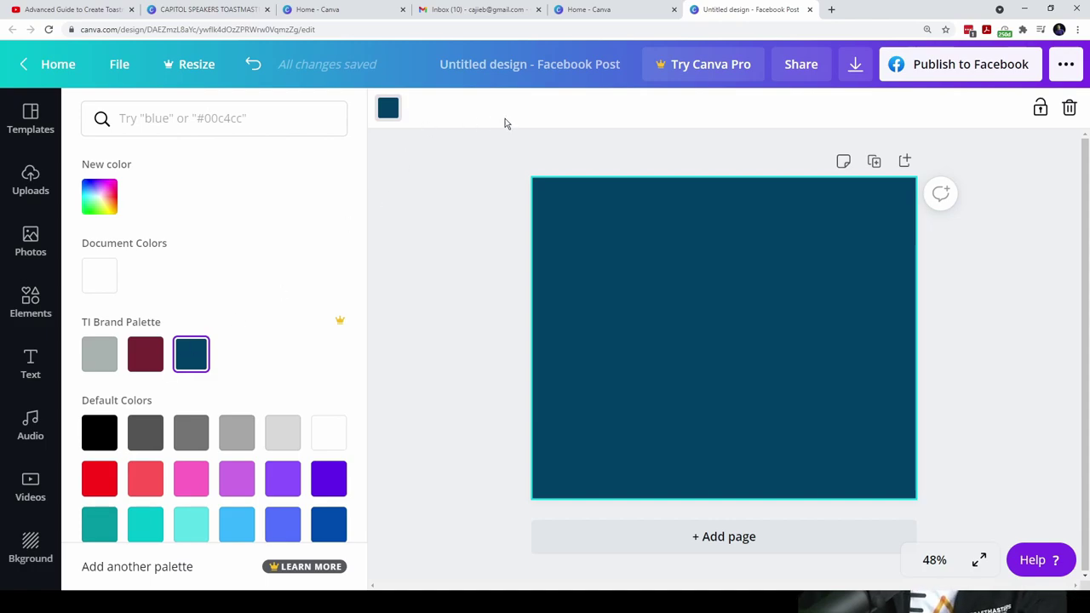
Open the Brand Kit from the Canva home page and bring its brand colors and fonts into view.
click(606, 10)
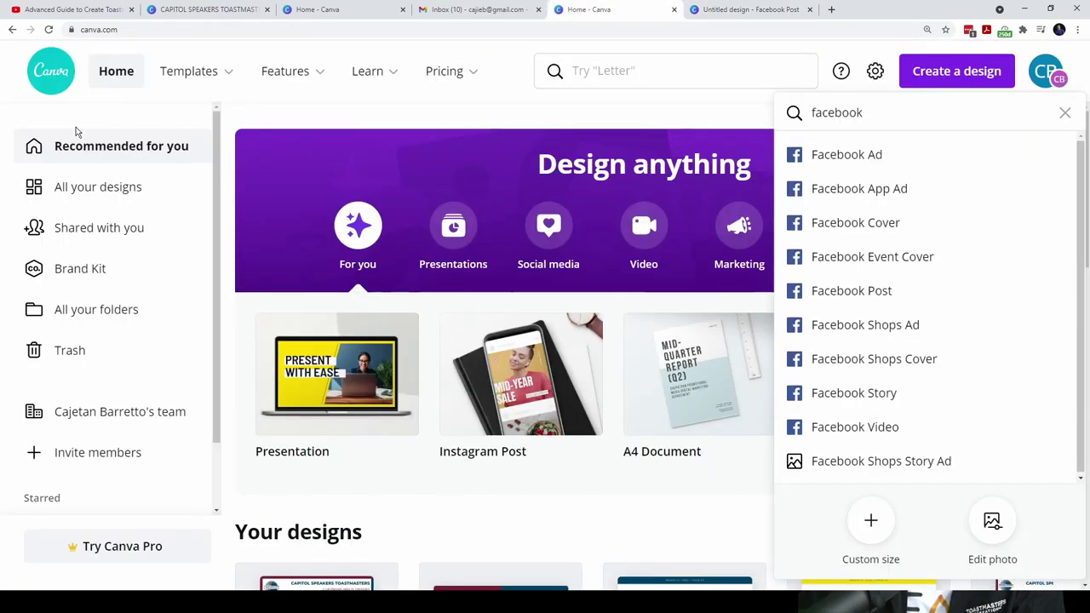
click(75, 270)
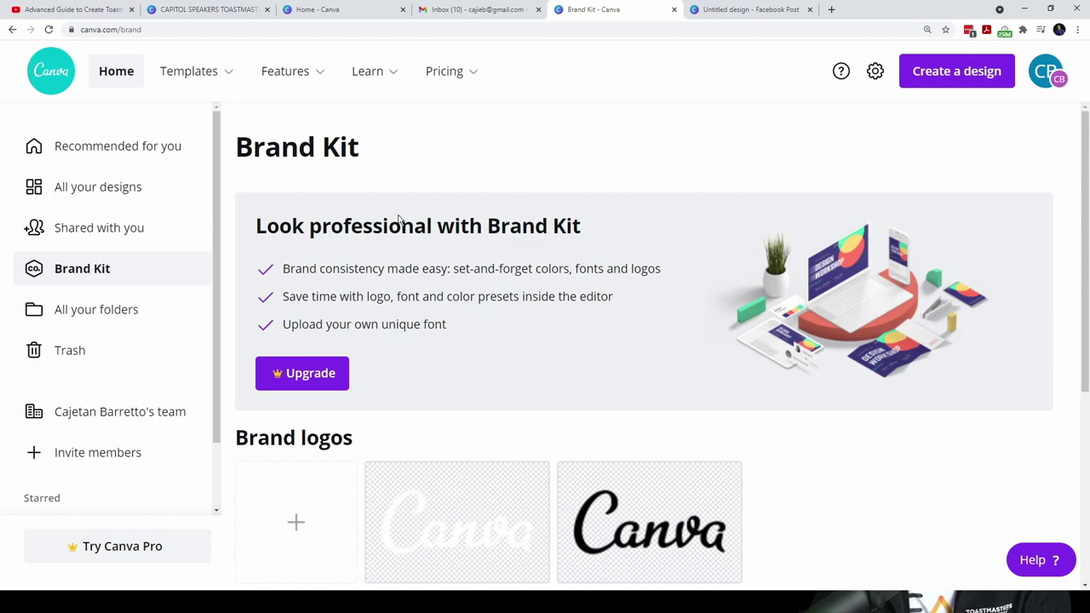
scroll(432, 228, down, 2)
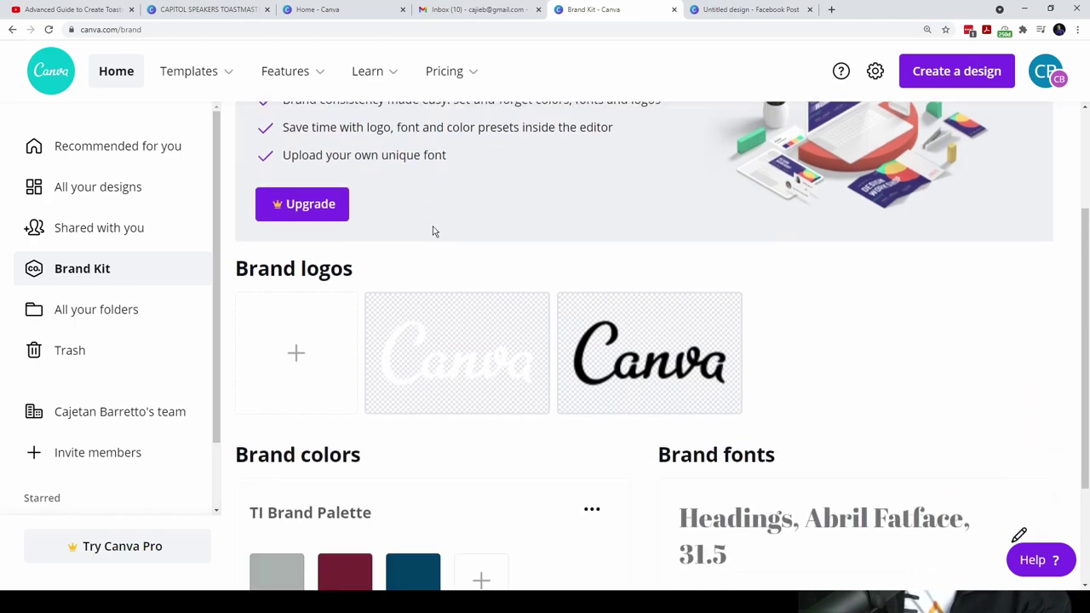
scroll(433, 230, down, 2)
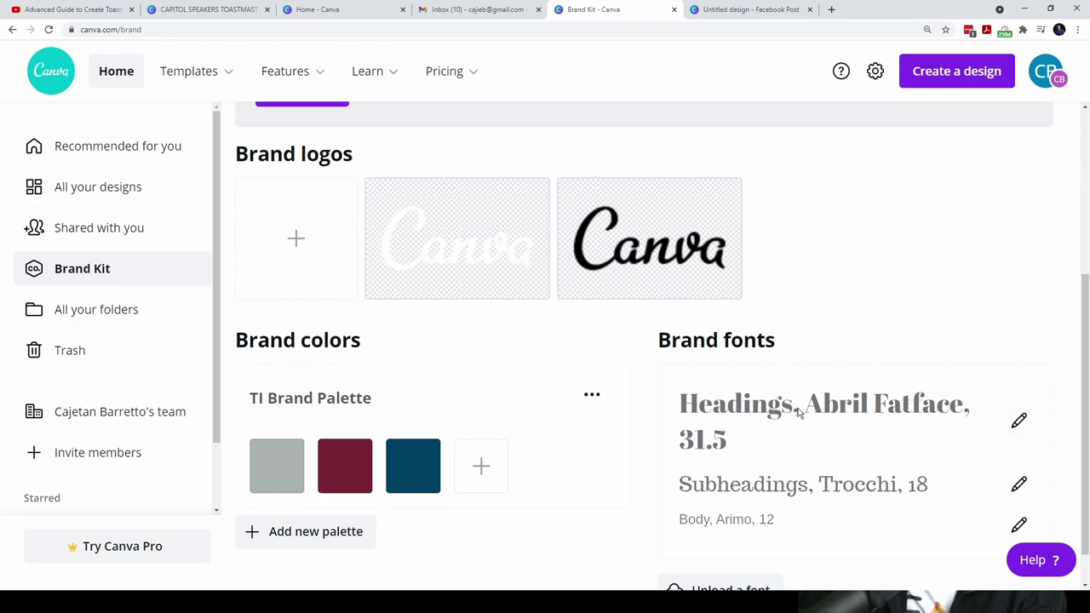
Try to change the Brand Kit's heading font to Trocchi, and dismiss the Canva Pro offer.
click(1019, 420)
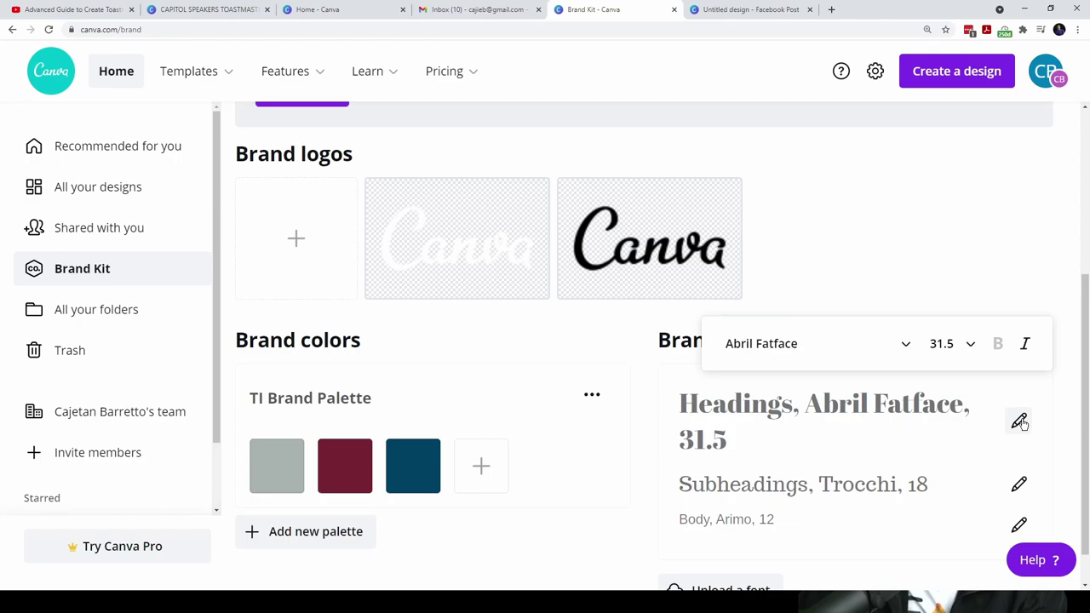
click(854, 356)
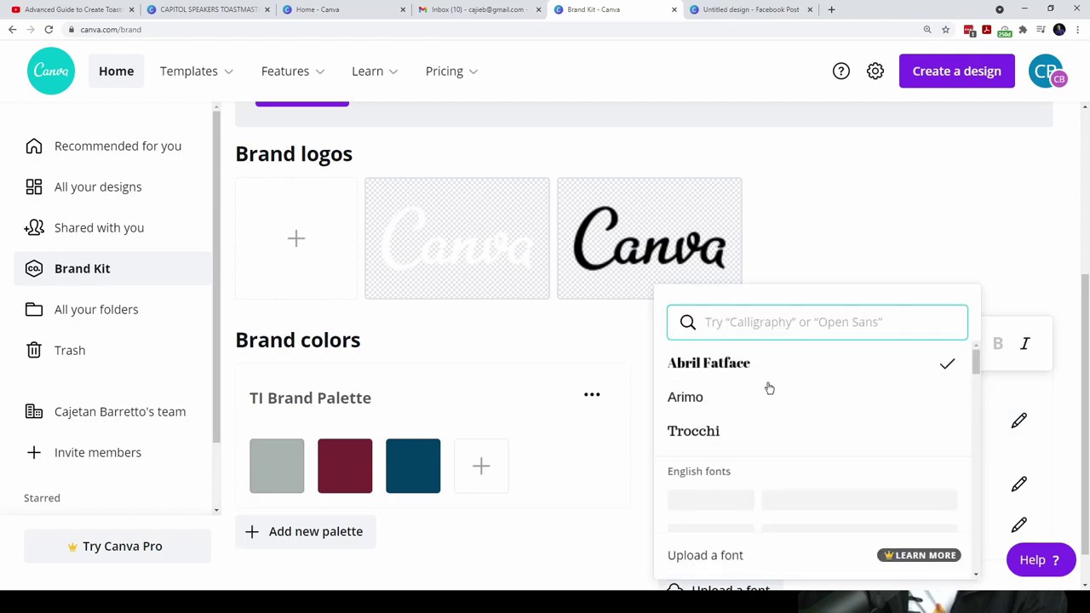
click(710, 435)
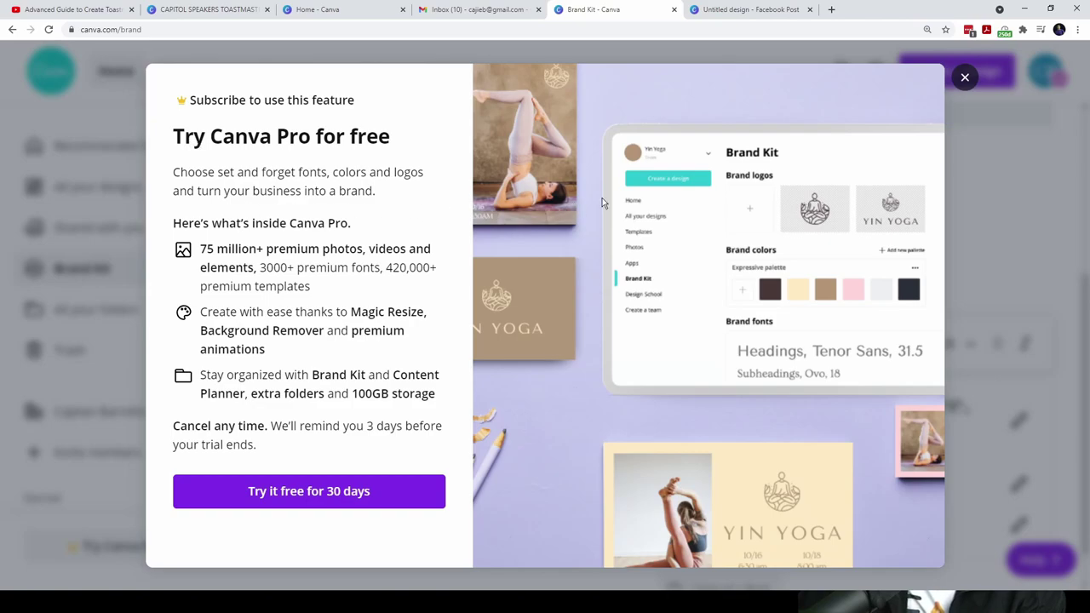
click(966, 78)
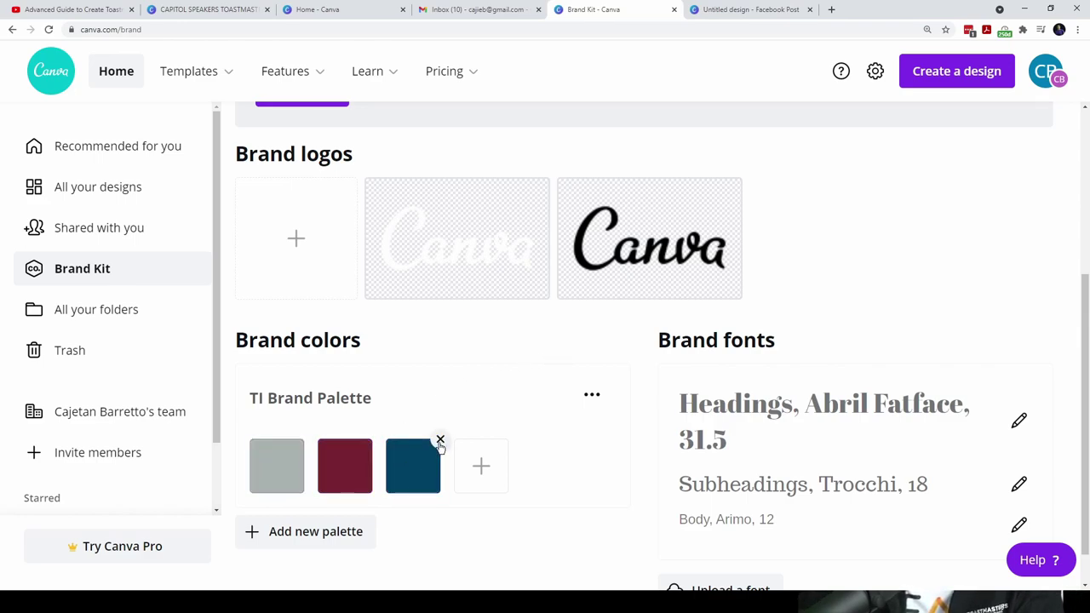
Remove the blue, maroon and gray colors from the TI Brand Palette.
click(440, 440)
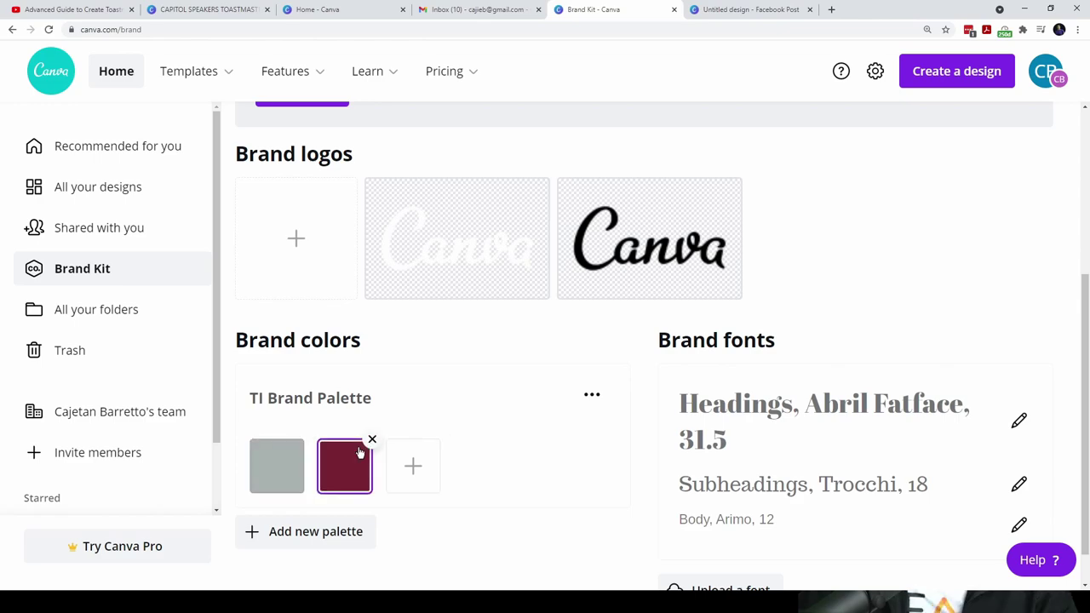
click(371, 440)
click(302, 440)
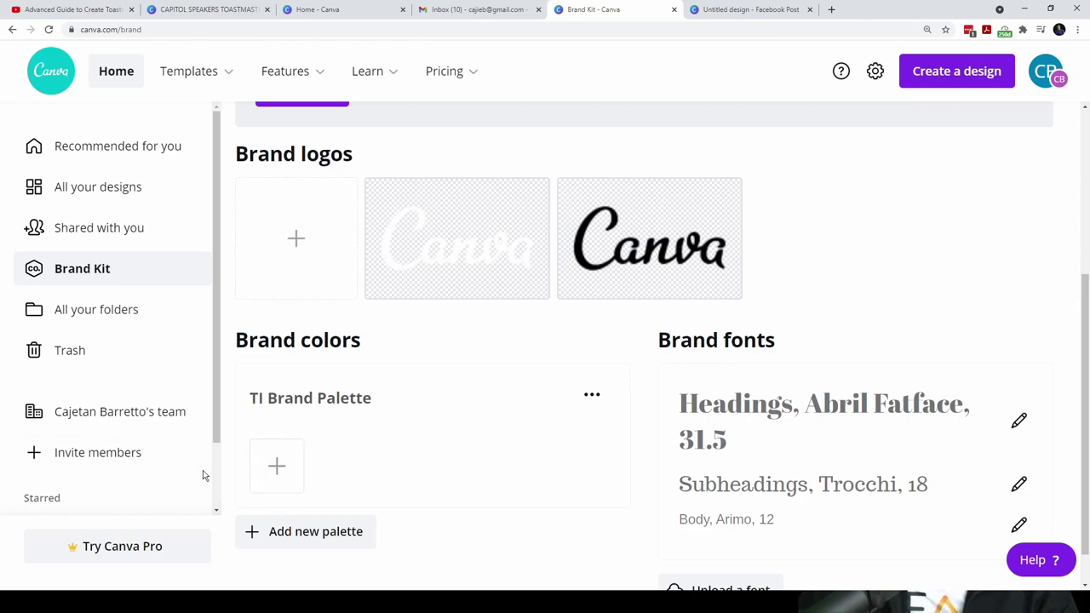
Add a blue with hex code #004165 as the first color of the TI Brand Palette.
click(276, 466)
click(361, 386)
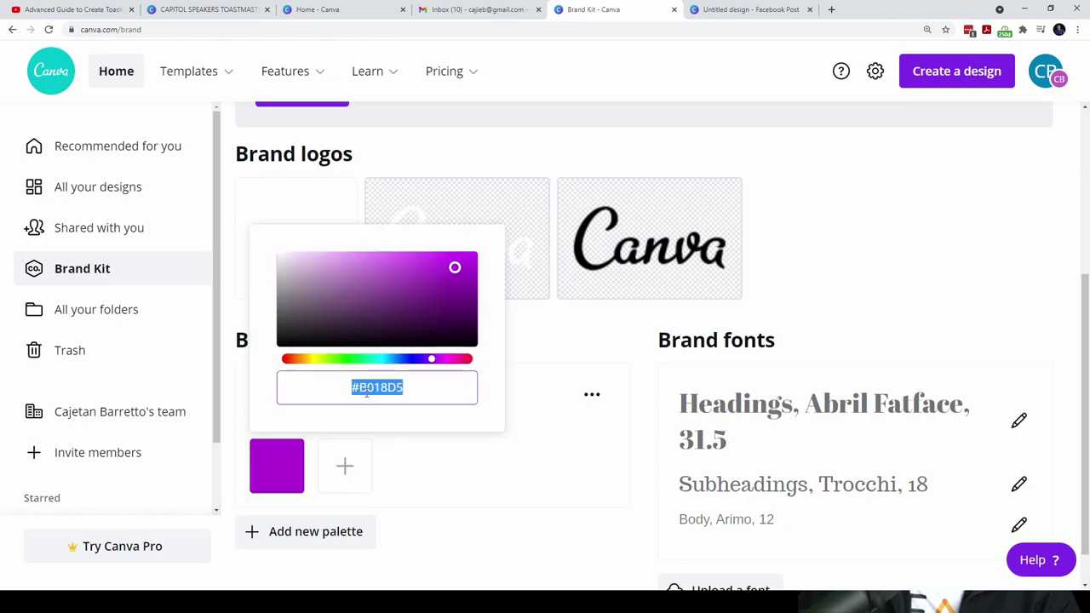
text(#0)
key(BackSpace)
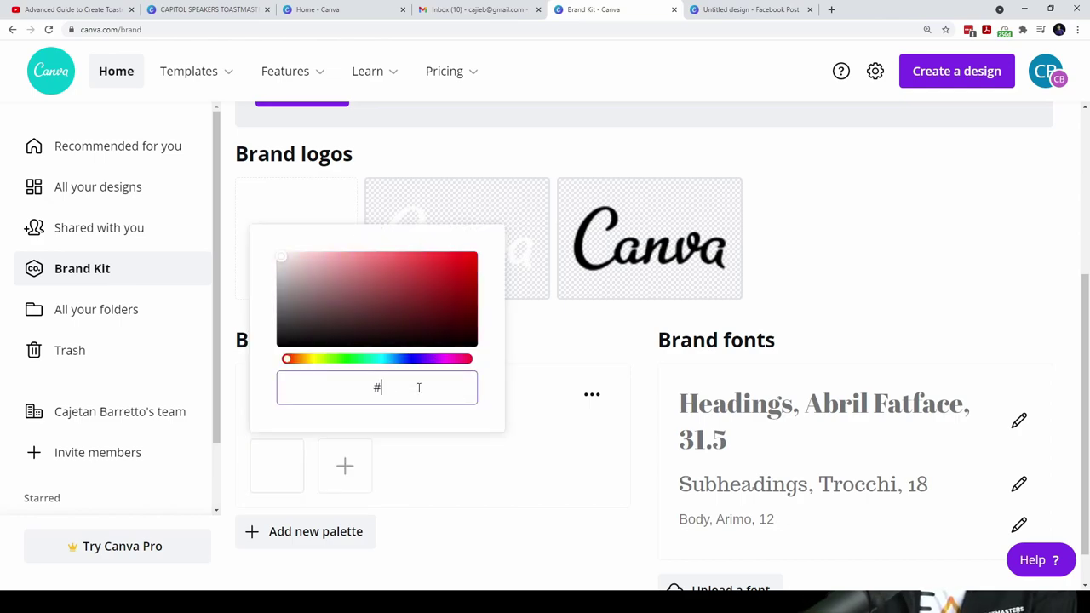
text(004165)
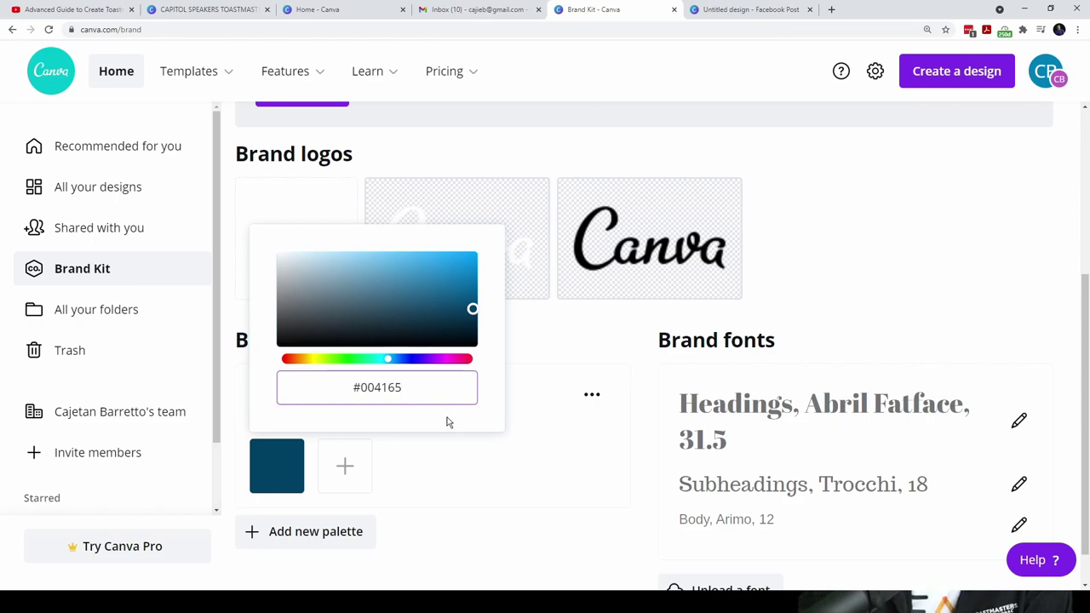
click(272, 472)
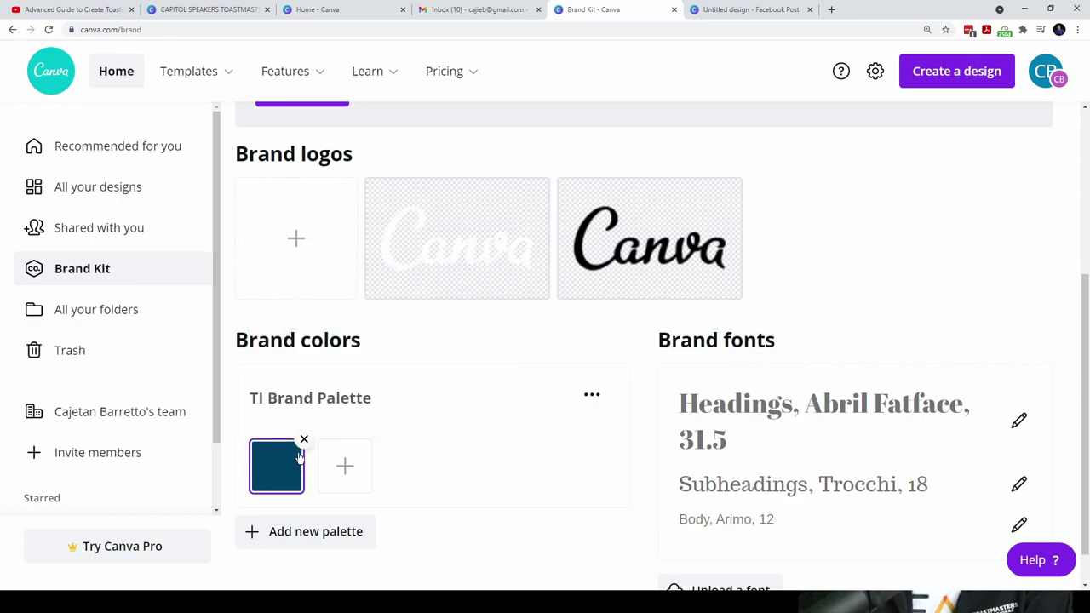
Start a second color in the TI Brand Palette and find the palette's hex codes on page 12 of the Toastmasters Brand Manual.
click(345, 466)
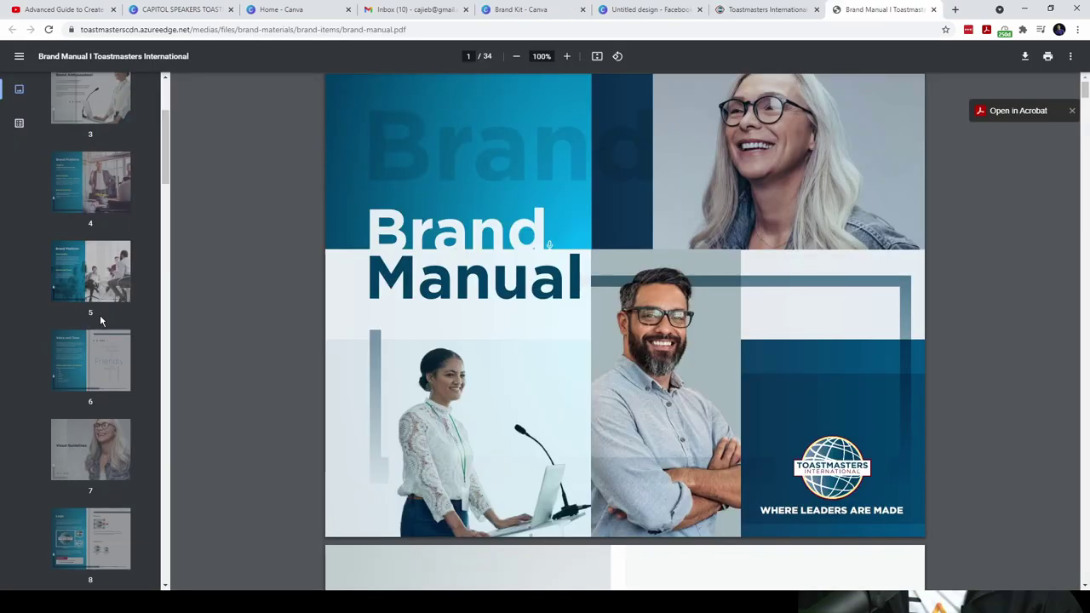
scroll(99, 326, down, 5)
scroll(99, 326, up, 3)
click(90, 303)
scroll(461, 344, up, 3)
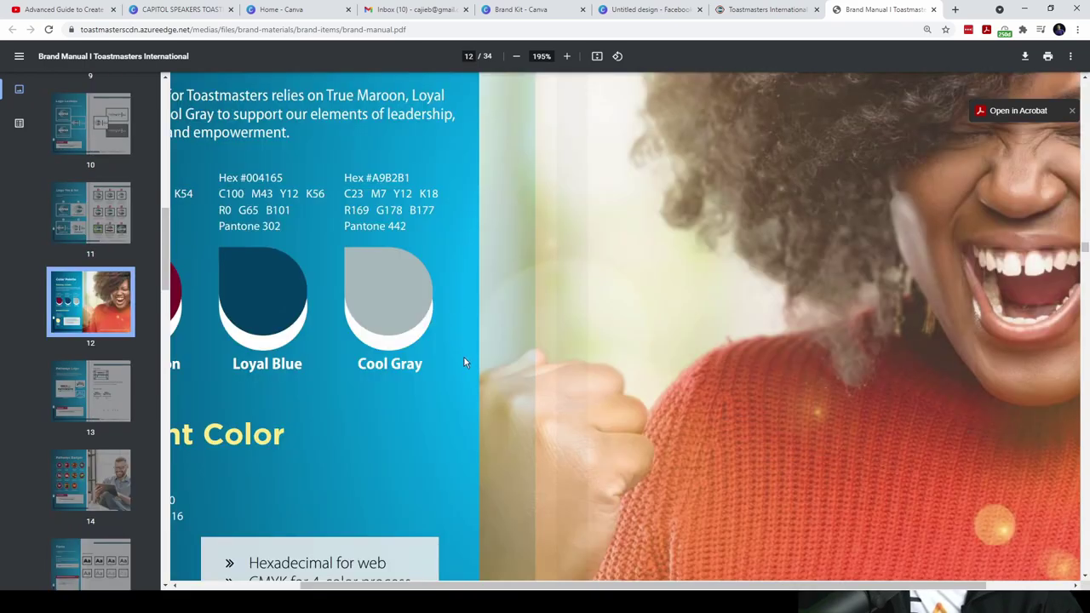
scroll(409, 370, left, 3)
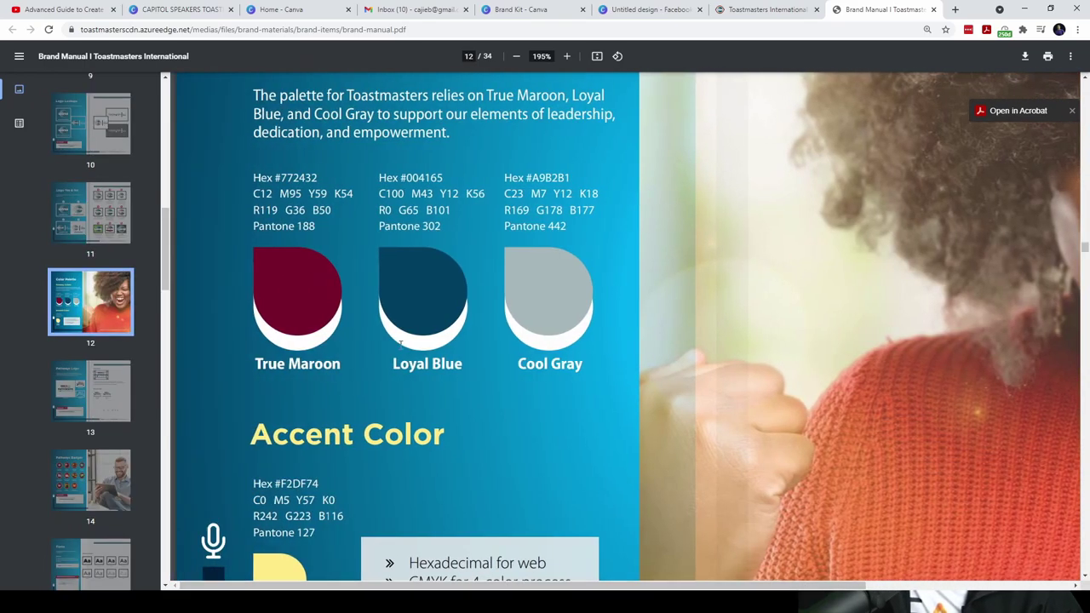
Copy the True Maroon hex code #772432 from the Brand Manual and apply it to the second color of the TI Brand Palette.
drag(400, 177, 439, 177)
drag(274, 178, 319, 178)
key(ctrl+c)
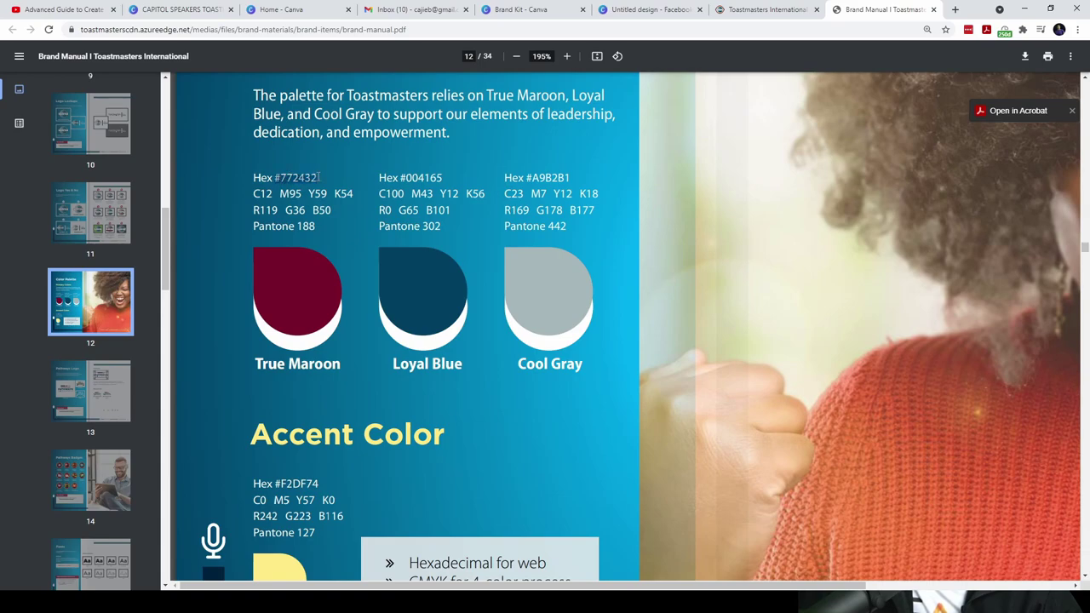
click(552, 12)
click(494, 384)
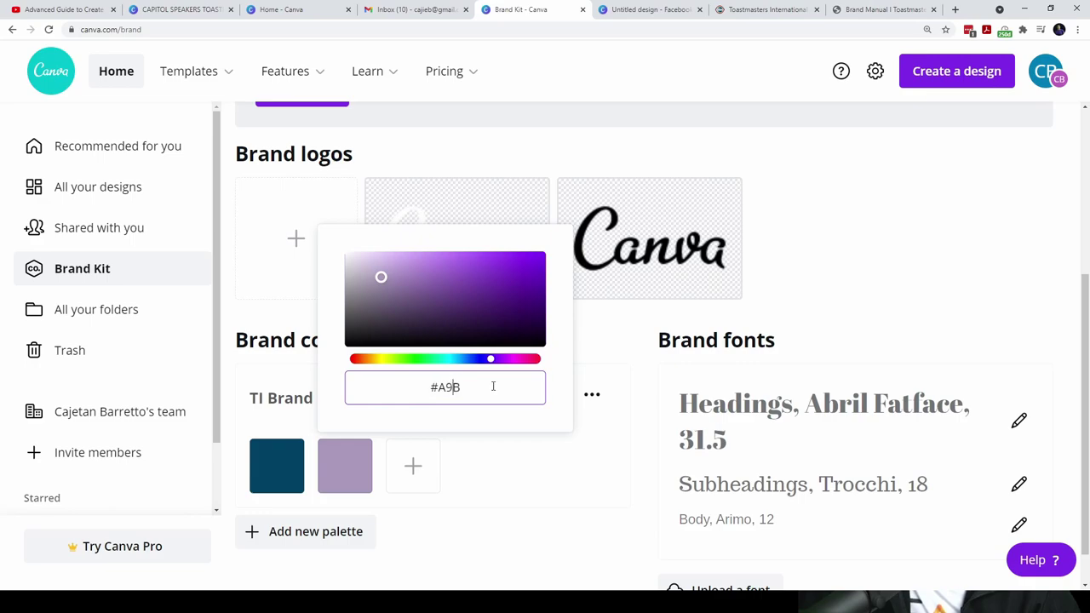
key(ctrl+v)
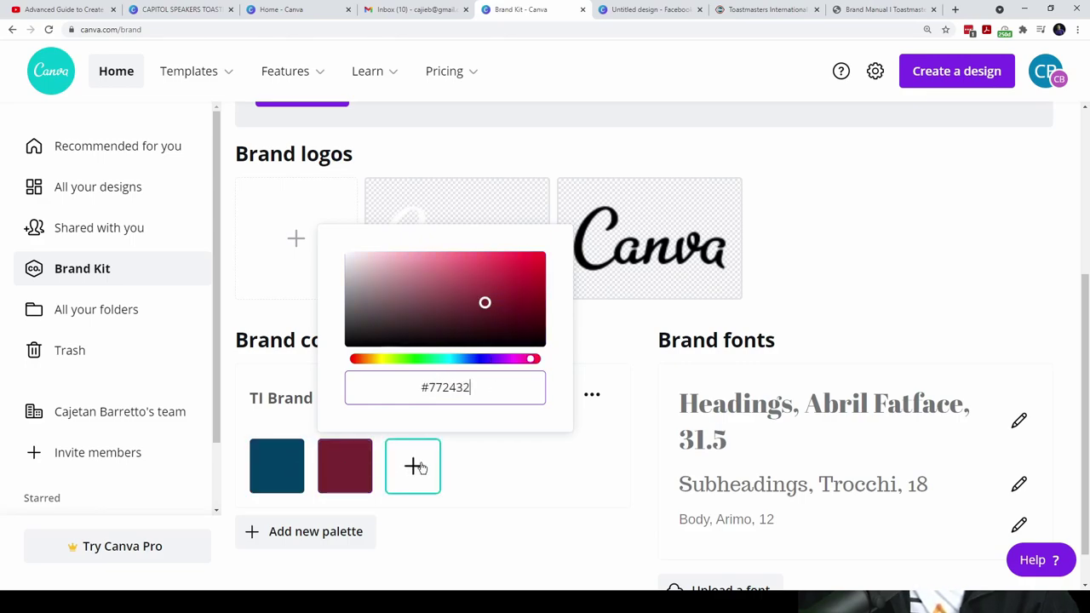
Add a third color to the TI Brand Palette using the Cool Gray hex code A9B2B1 copied from the Brand Manual.
click(414, 467)
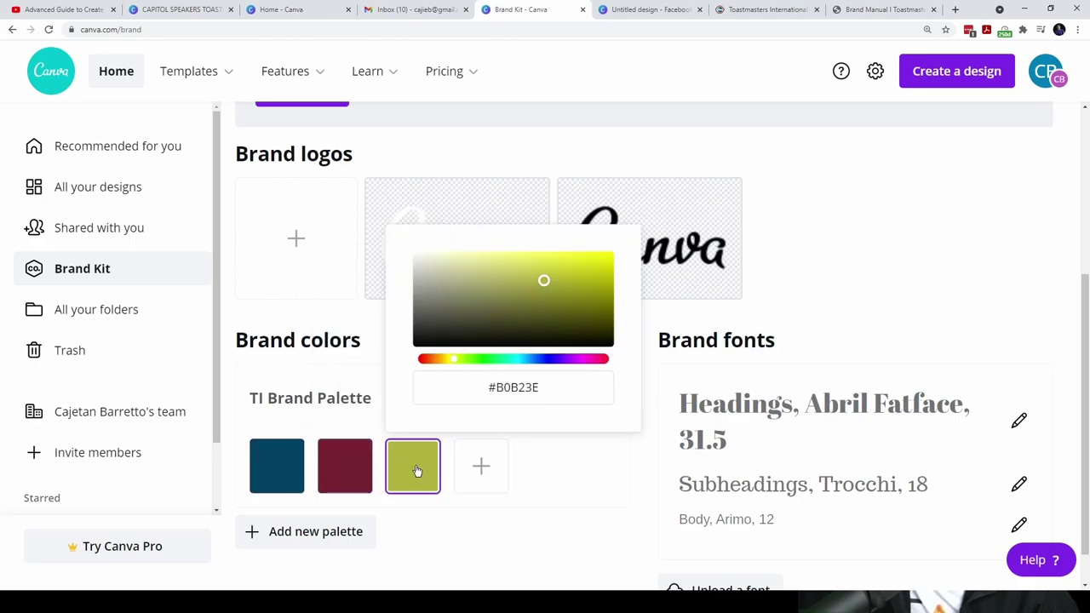
click(882, 9)
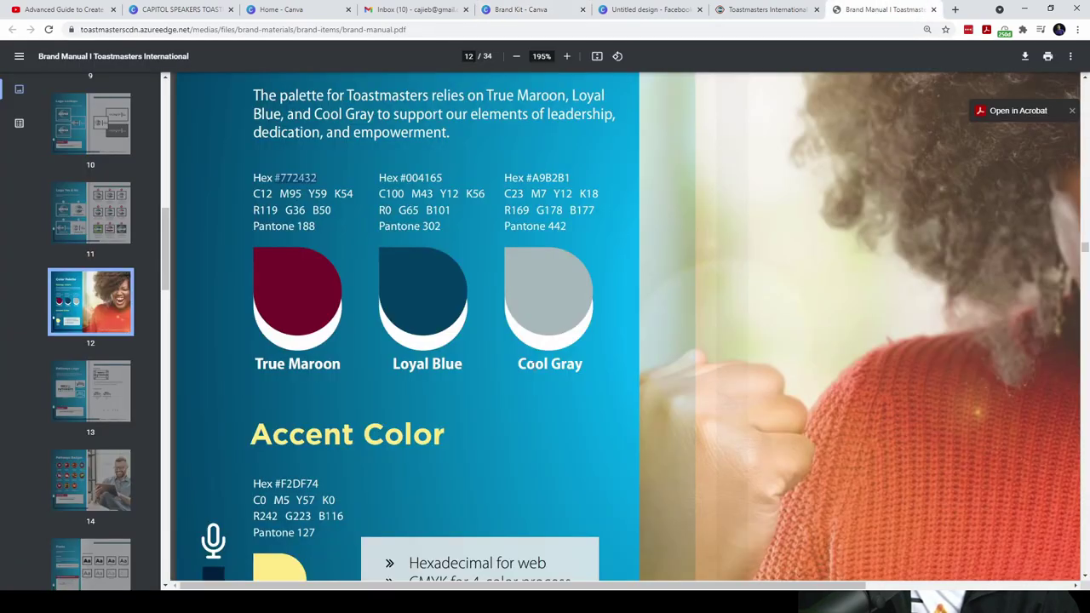
double_click(534, 177)
key(ctrl+c)
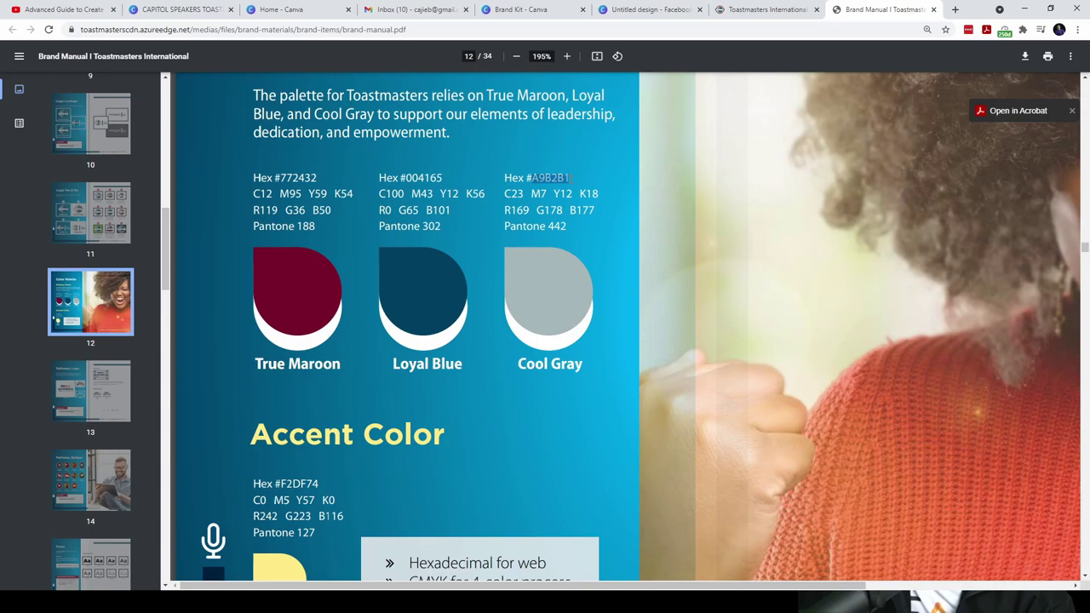
click(523, 10)
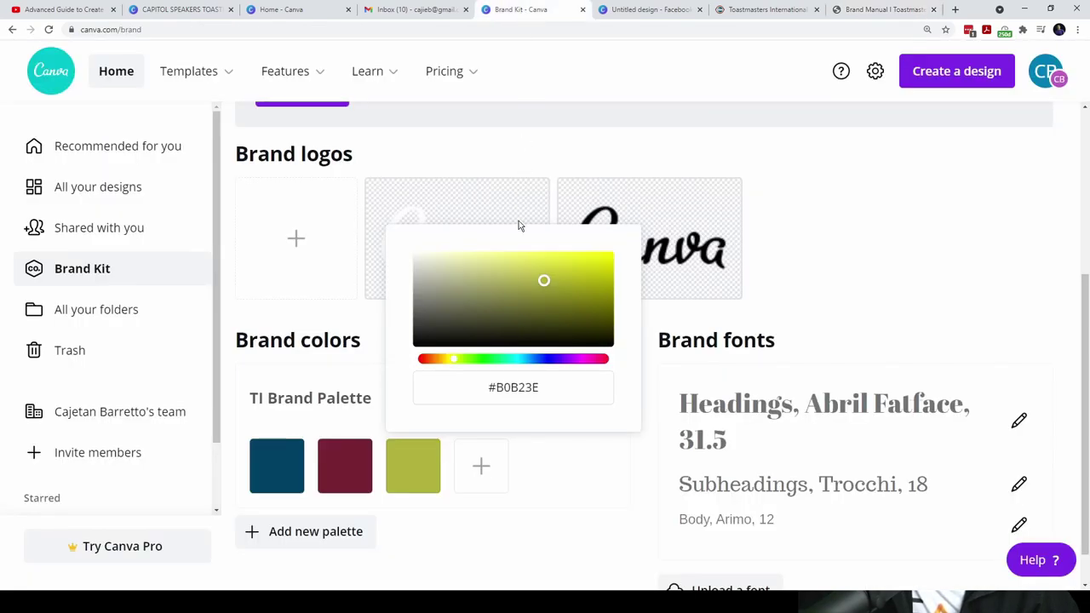
click(499, 388)
key(ctrl+v)
click(547, 464)
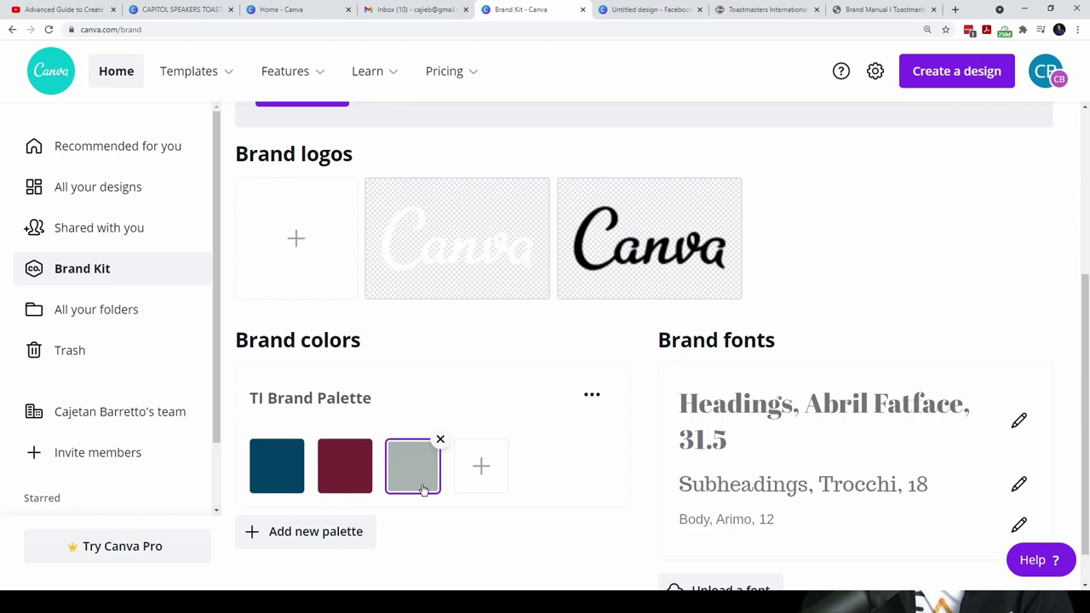
Find the Happy Yellow accent color in the Brand Manual and select its hex code F2DF74.
click(861, 12)
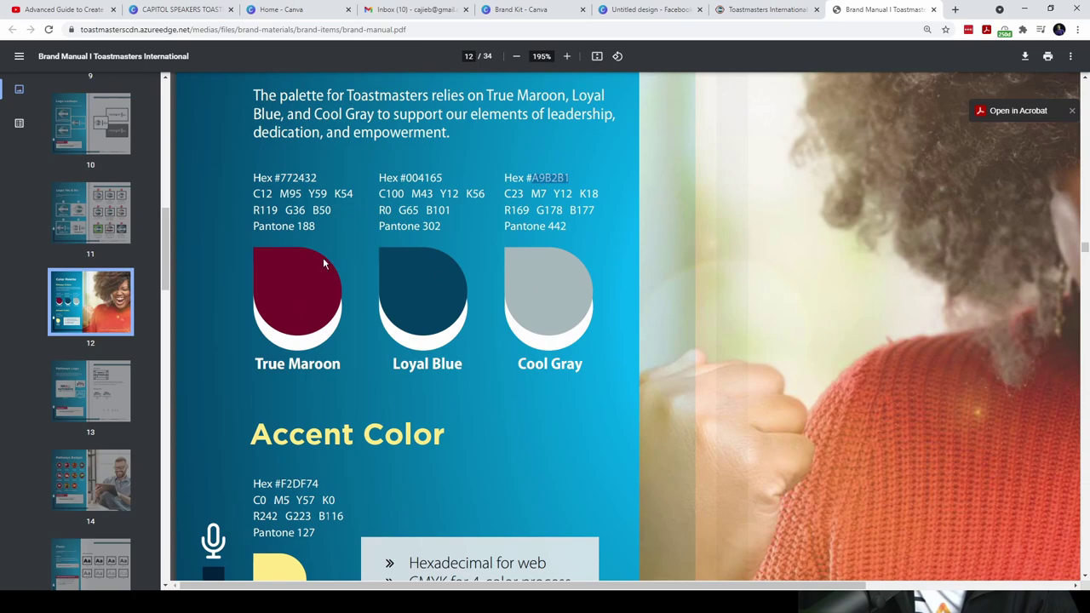
scroll(568, 286, down, 3)
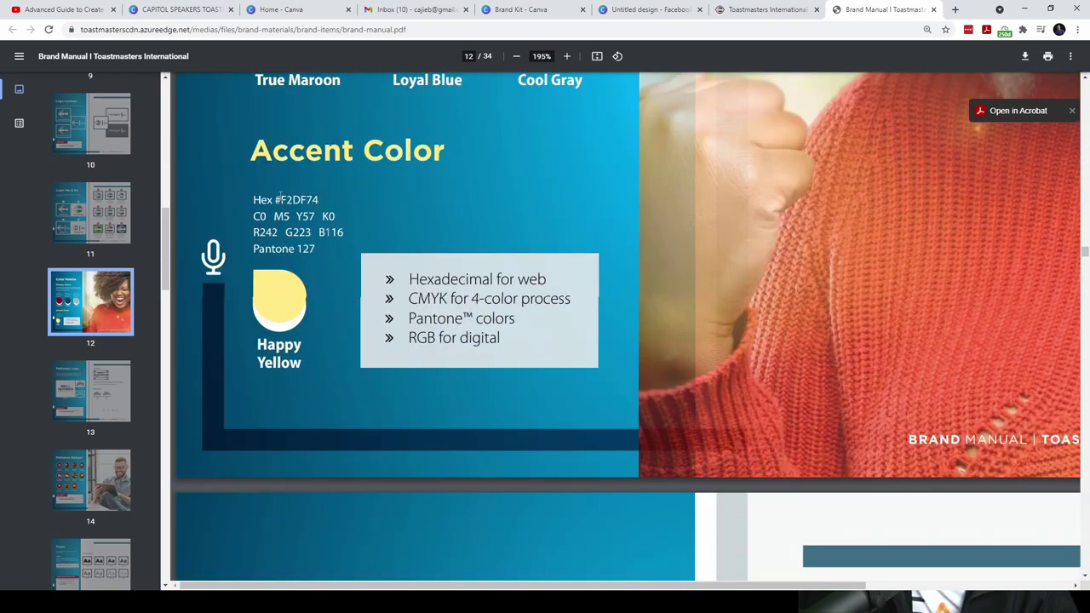
drag(282, 199, 320, 197)
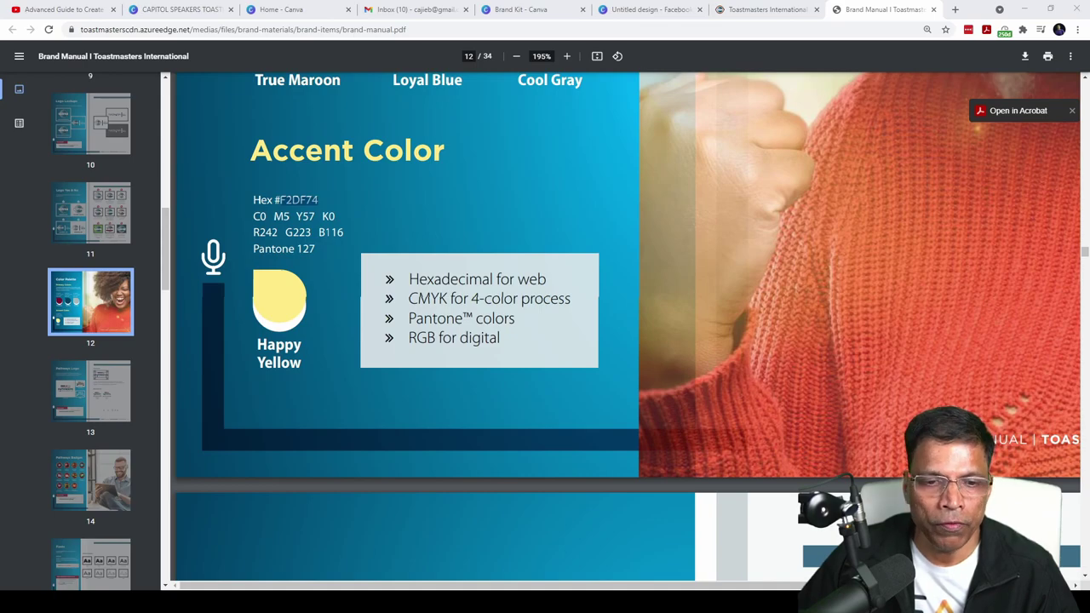
click(520, 9)
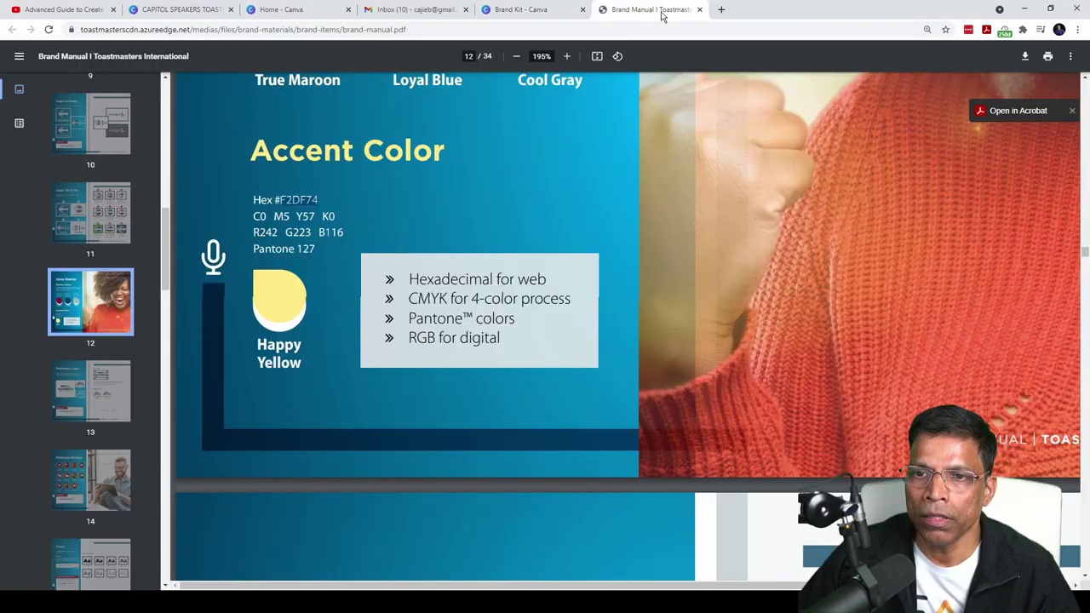
Create a new Facebook Post design and open the color options for its blank background.
click(569, 10)
click(944, 75)
text(facebook)
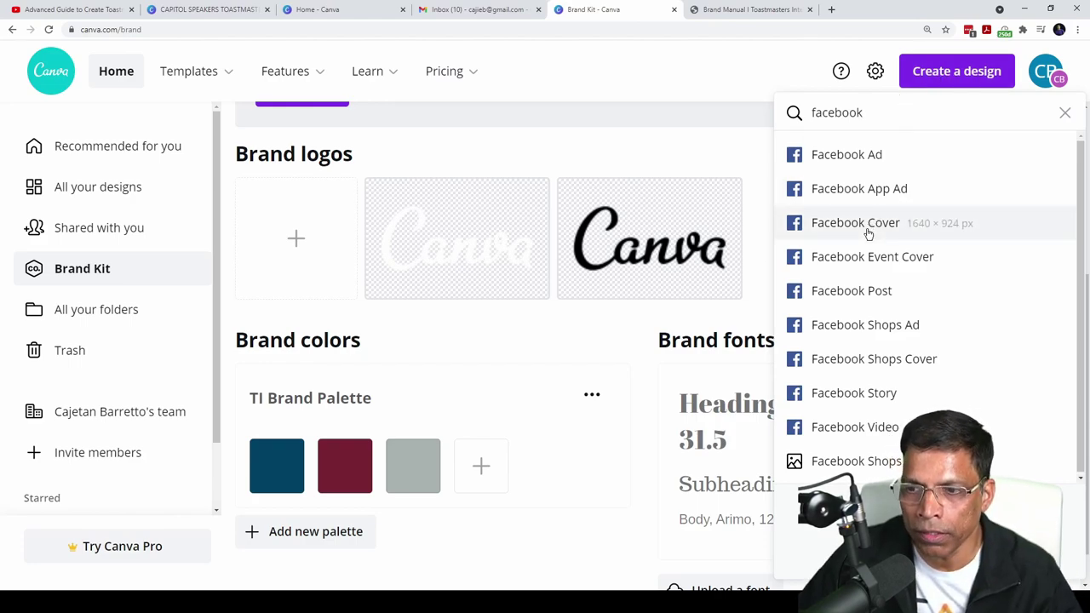
click(857, 293)
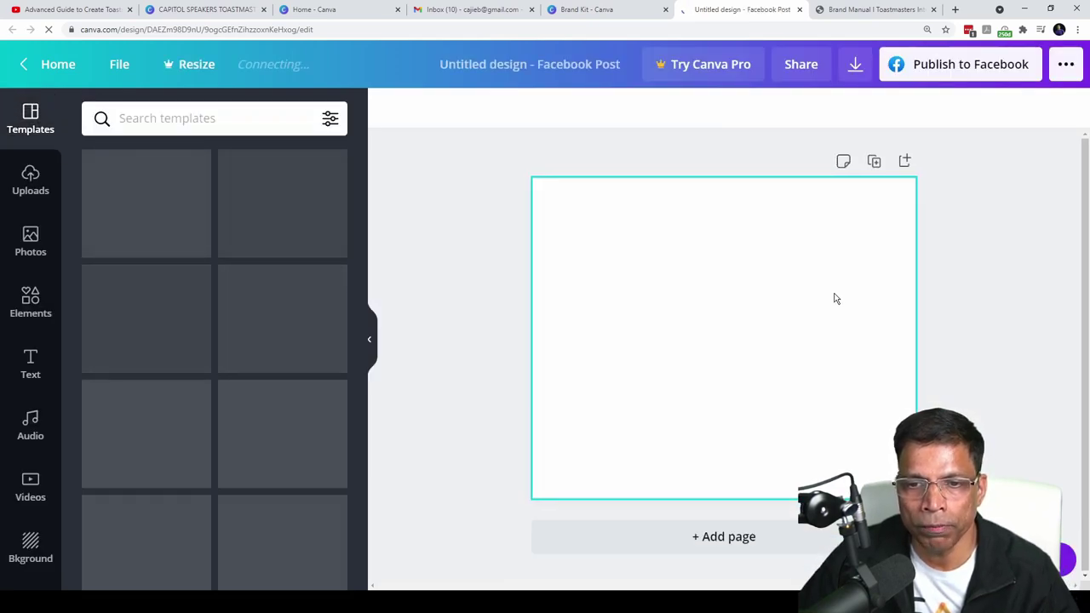
click(626, 269)
click(388, 107)
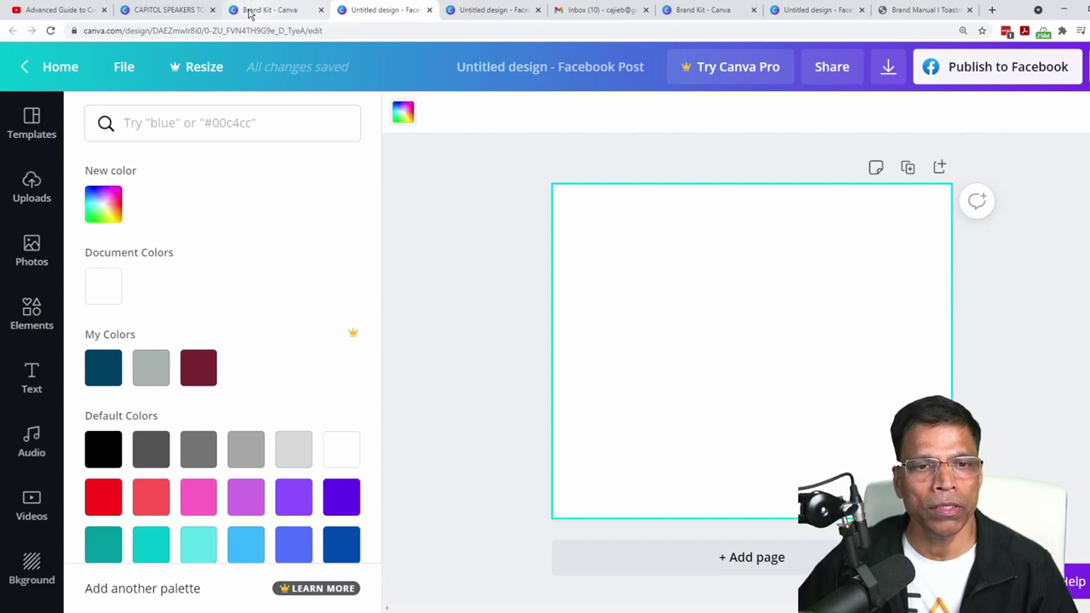
Review how the brand colors are used in the Capitol Speakers Toastmasters flyer, including full screen, and return to the blank Facebook post.
click(183, 10)
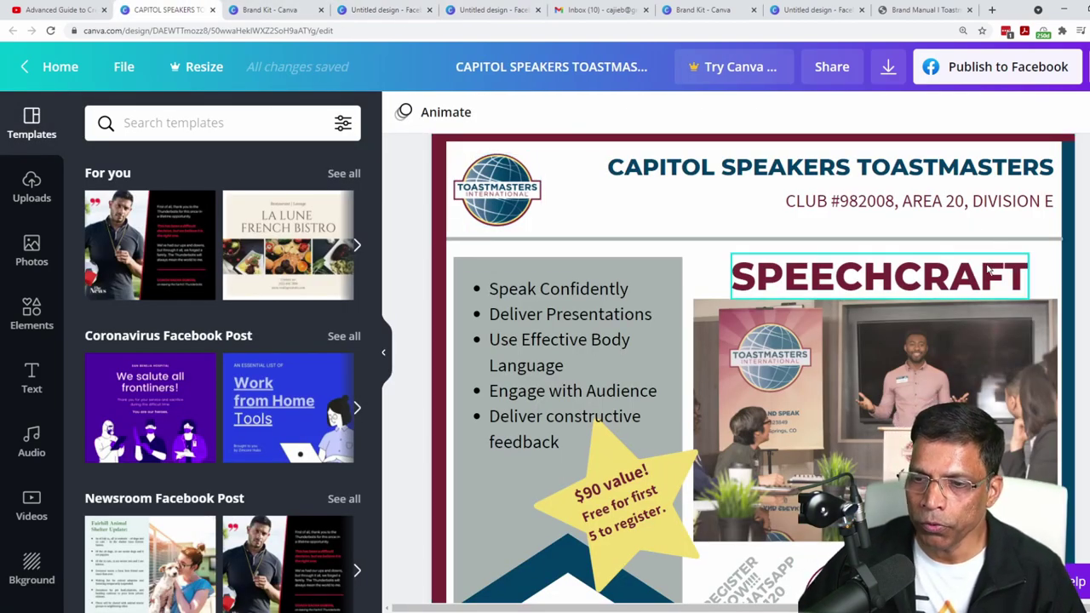
scroll(643, 179, down, 2)
scroll(534, 197, up, 3)
scroll(498, 223, down, 5)
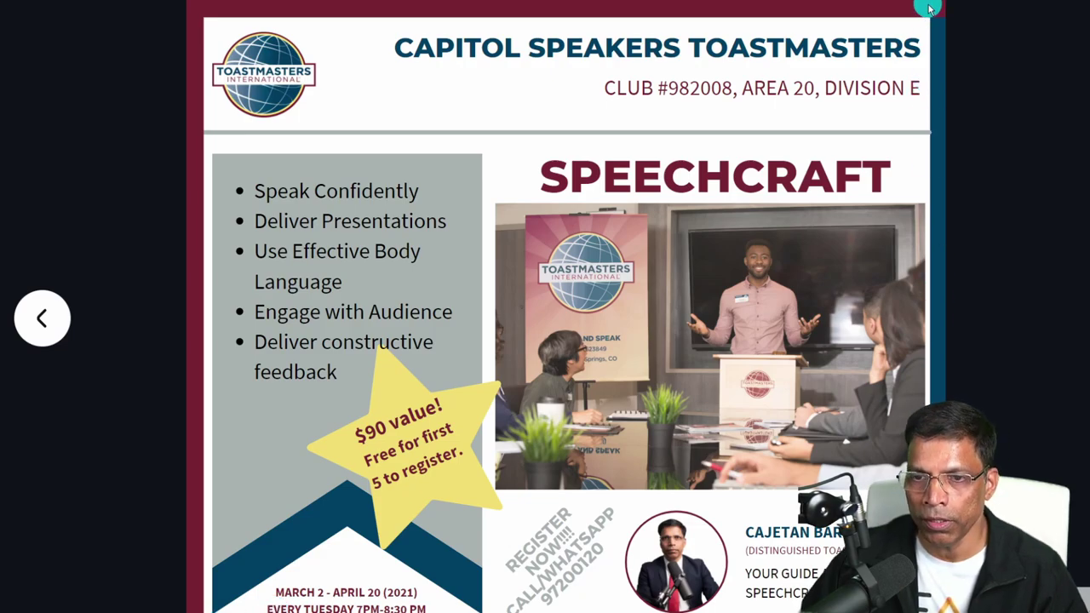
key(Escape)
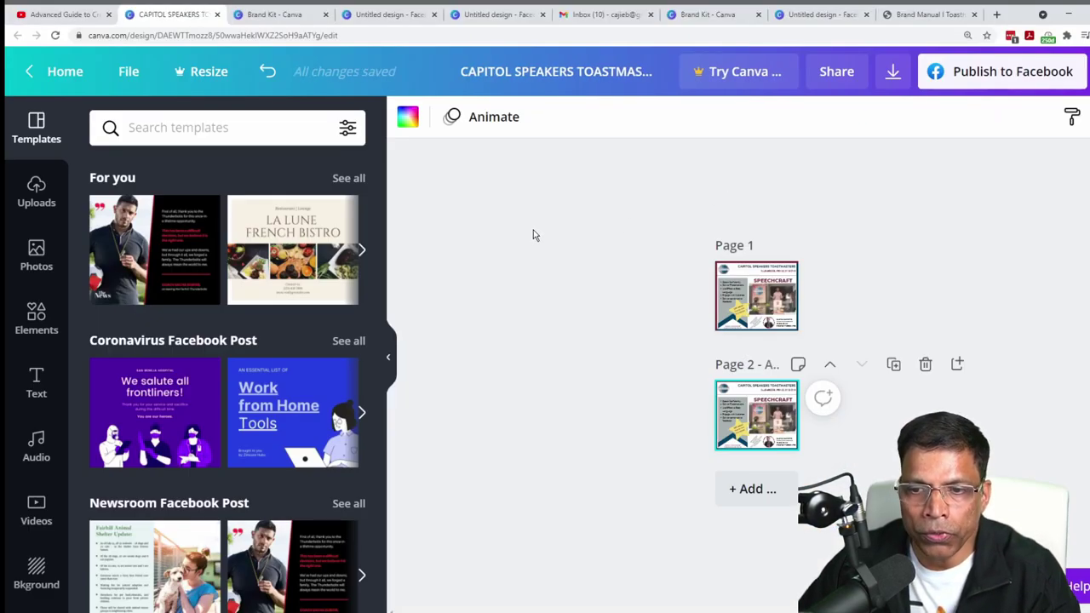
click(738, 13)
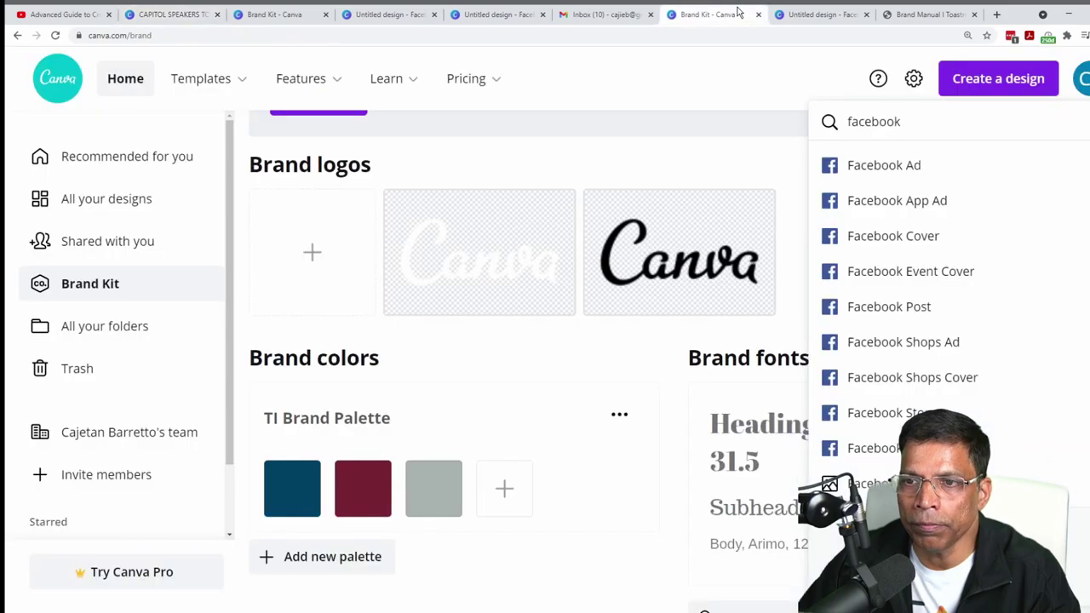
click(797, 14)
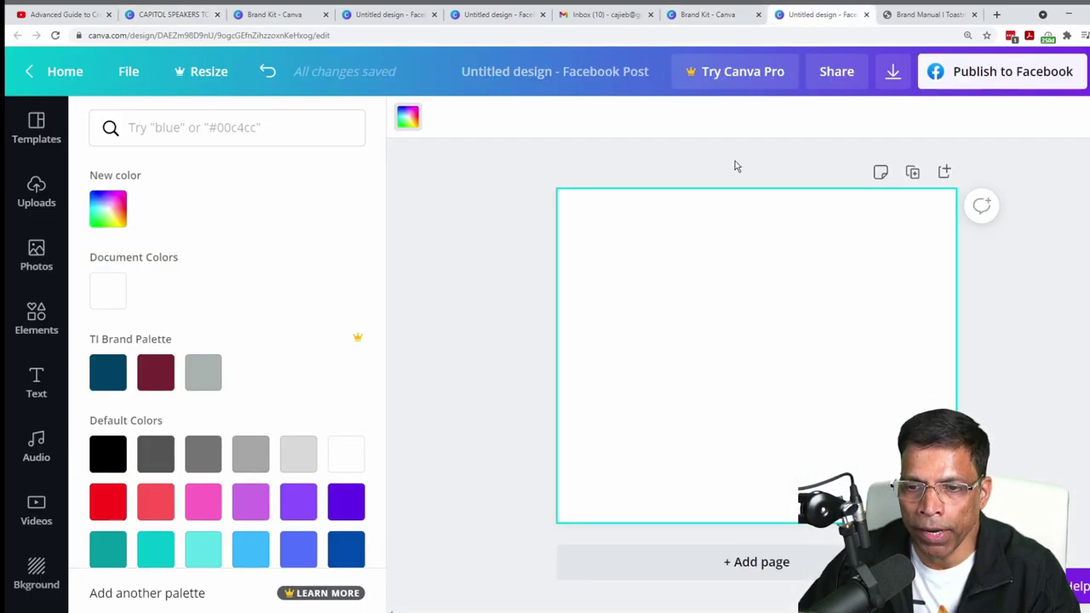
Browse the elements library, try the Love speech-bubble sticker on the page and delete it.
click(33, 332)
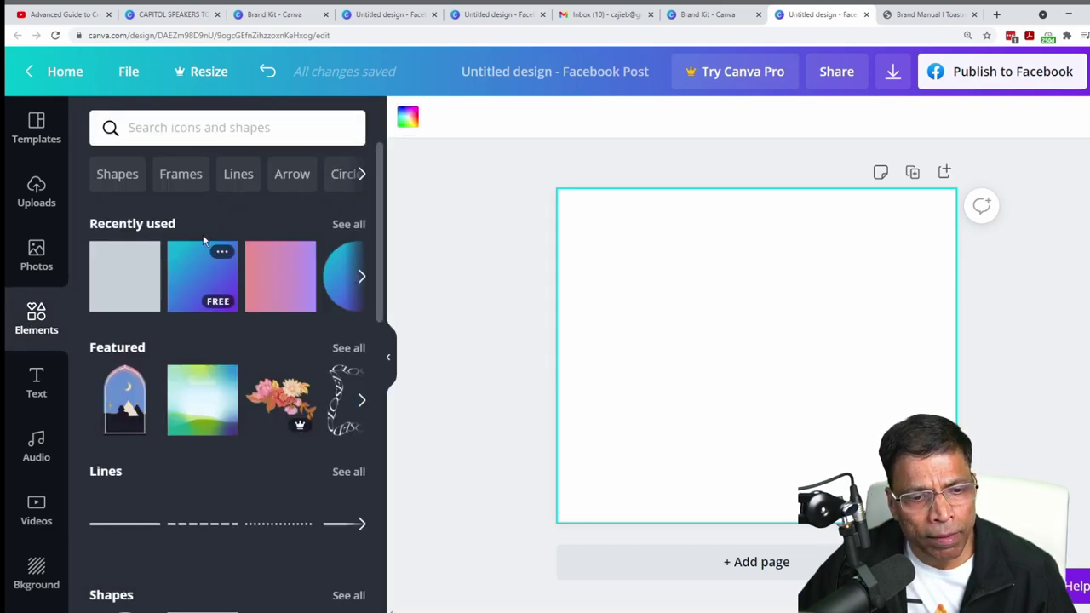
scroll(195, 237, down, 3)
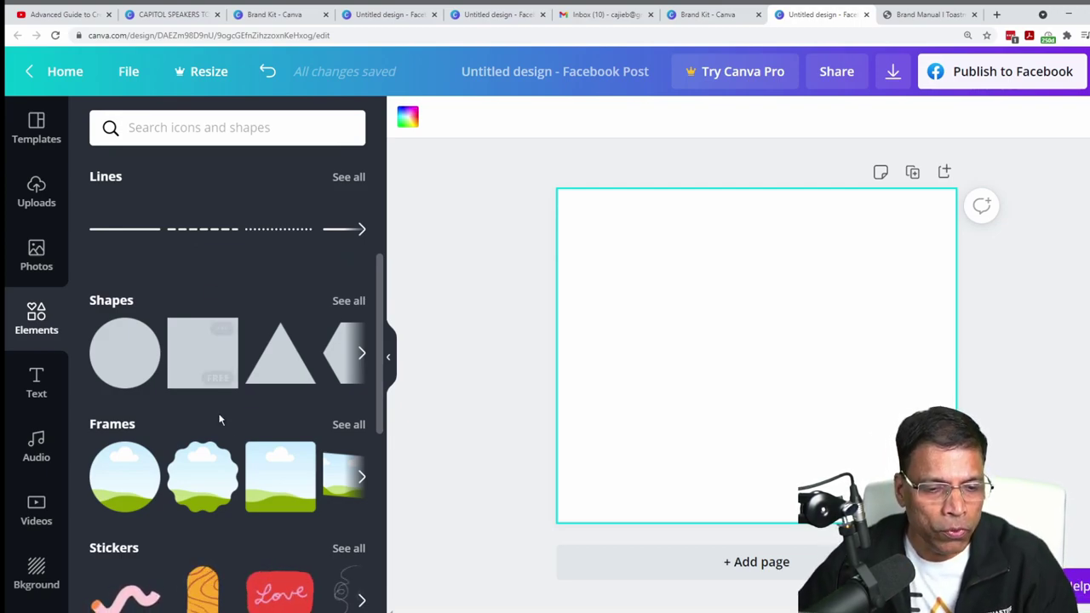
scroll(237, 405, down, 2)
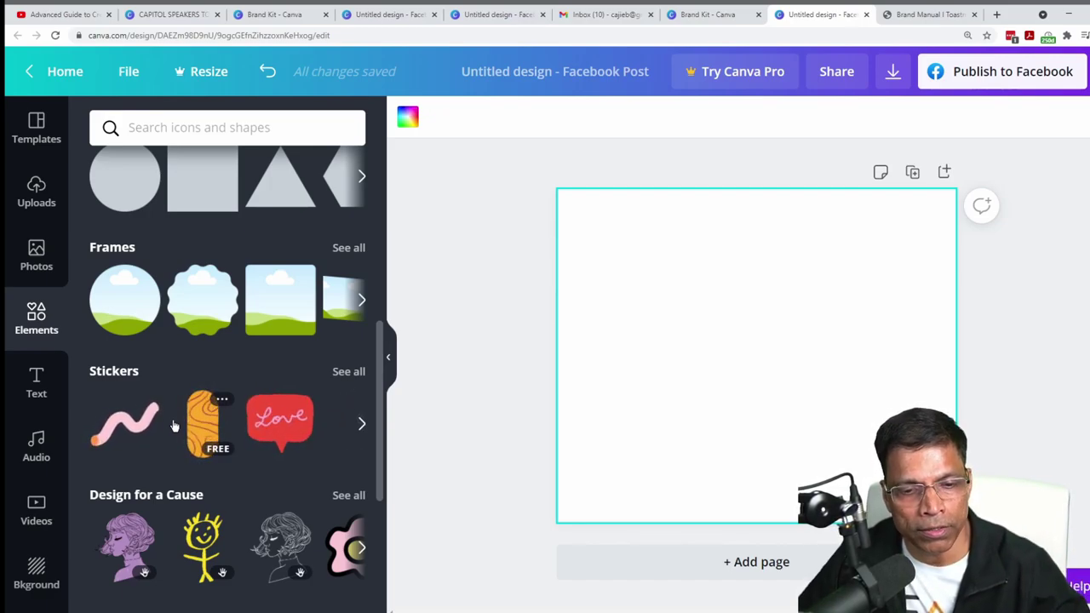
click(295, 430)
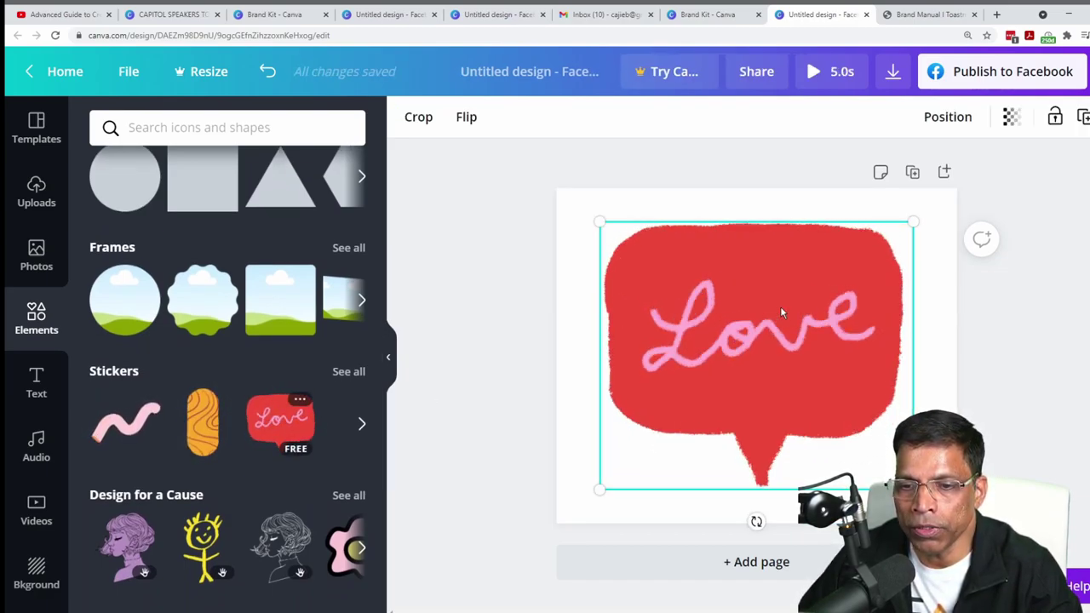
key(Delete)
scroll(165, 341, up, 2)
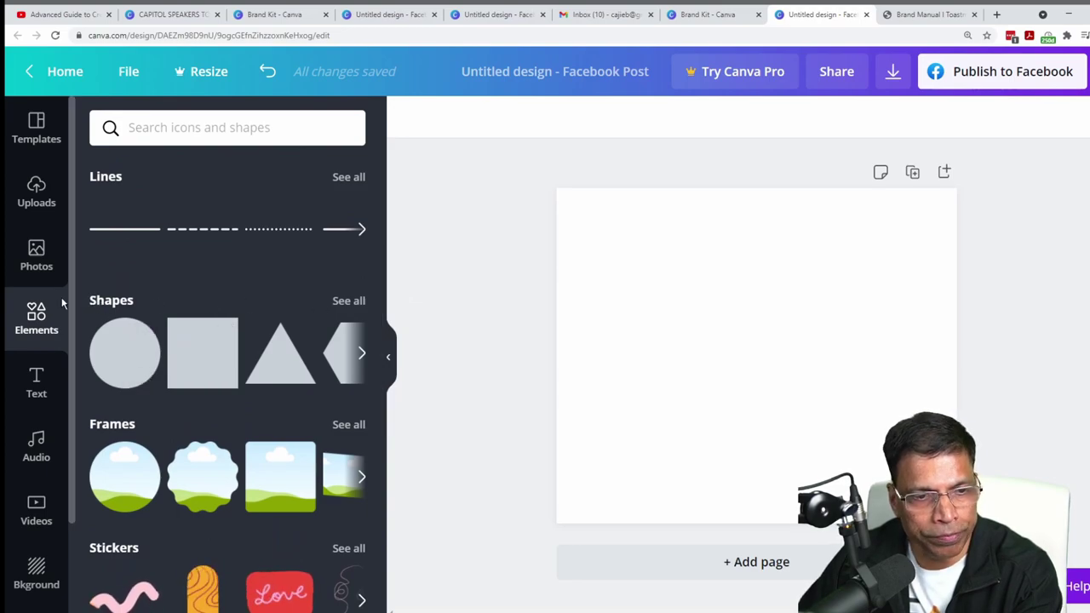
scroll(140, 227, up, 3)
Find the L-shaped corner border in the full Shapes collection and add it to the page.
scroll(136, 243, down, 4)
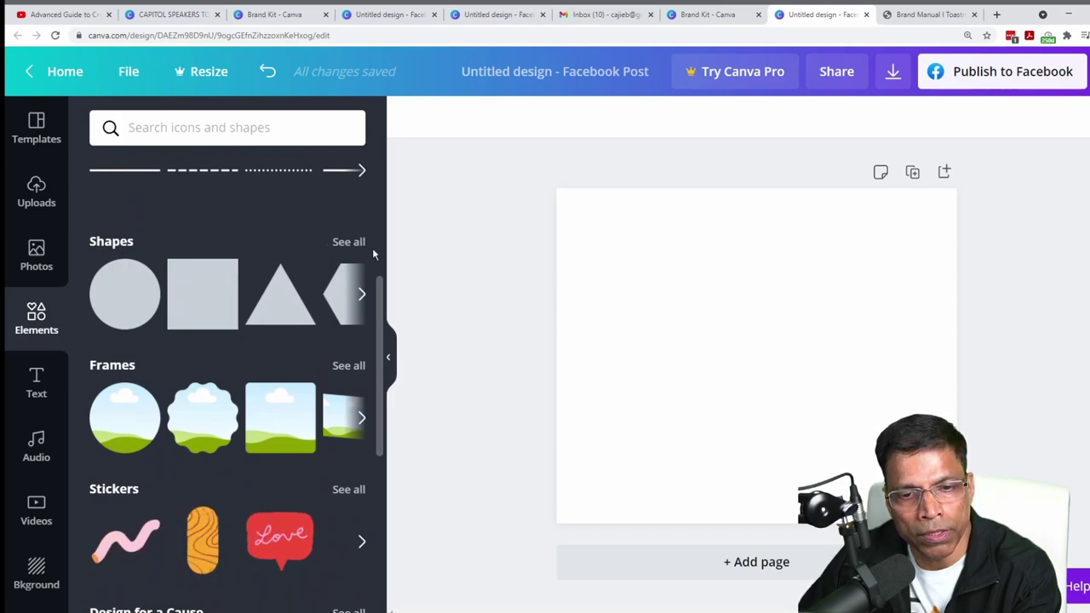
click(349, 242)
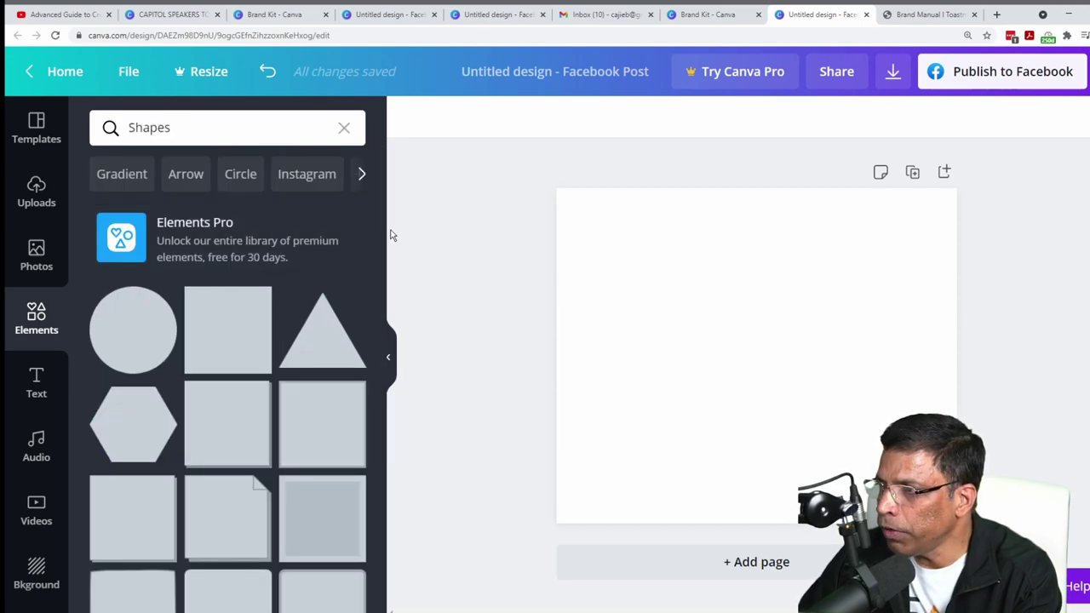
scroll(332, 246, down, 3)
scroll(329, 246, down, 6)
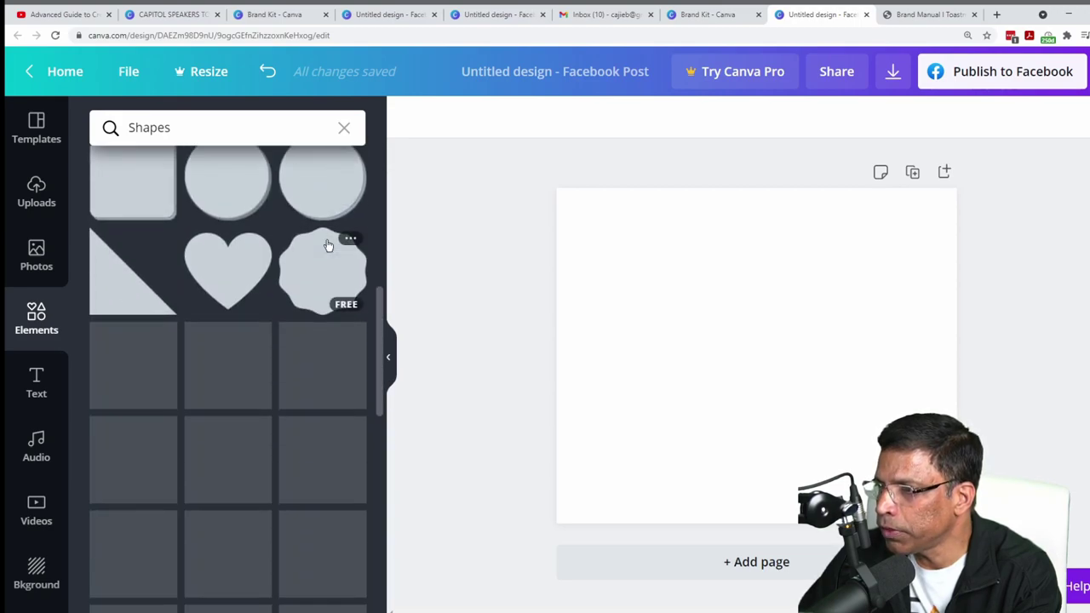
scroll(327, 246, down, 12)
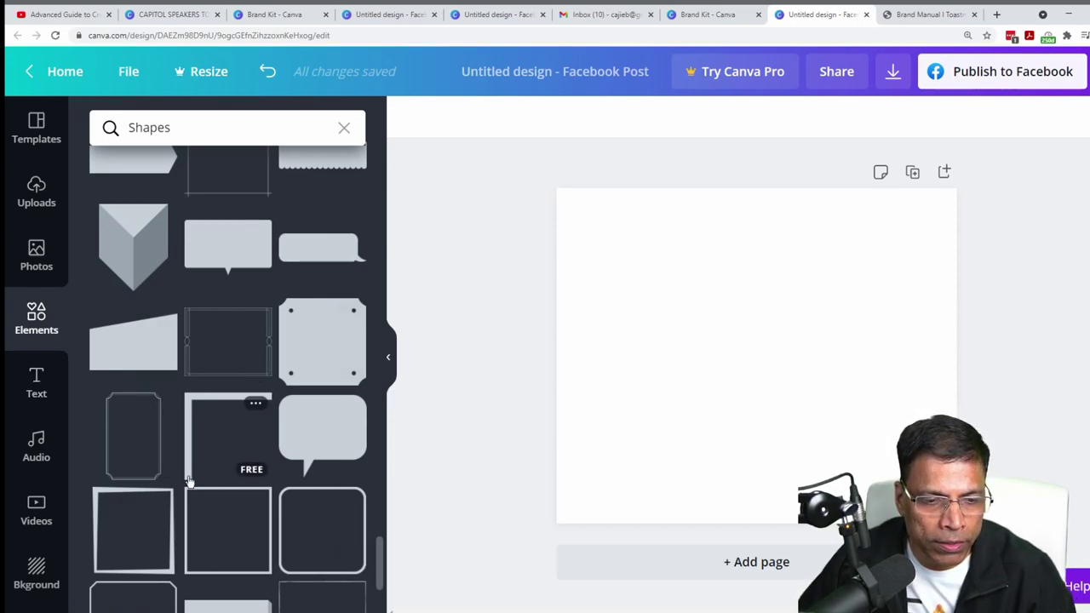
click(186, 400)
Shrink the corner border, fit it into the page's top-left corner and stretch it to the full page width and height.
drag(762, 328, 679, 287)
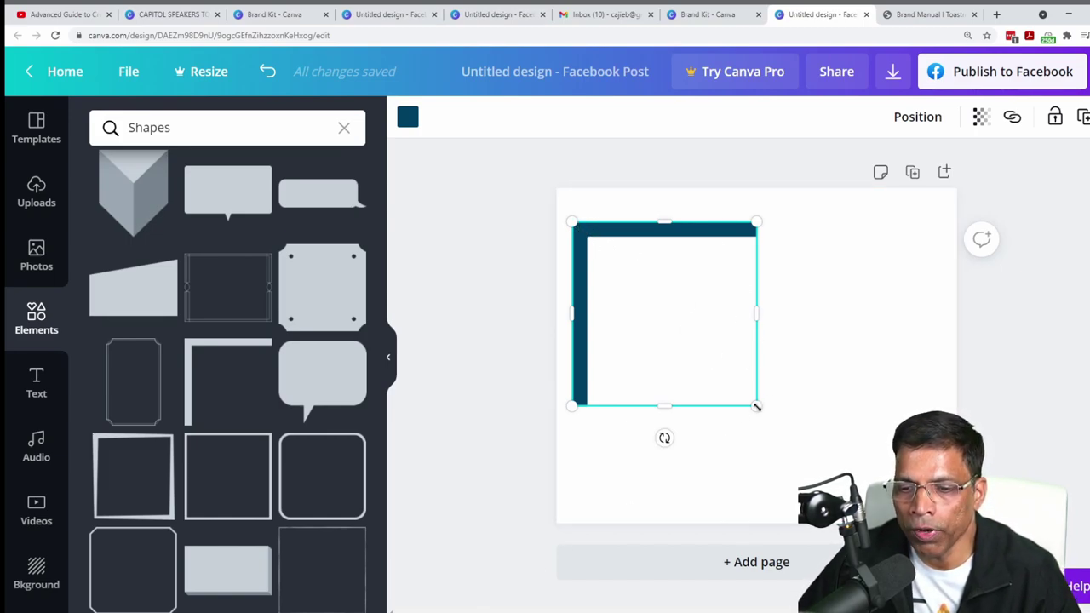
drag(756, 408, 706, 355)
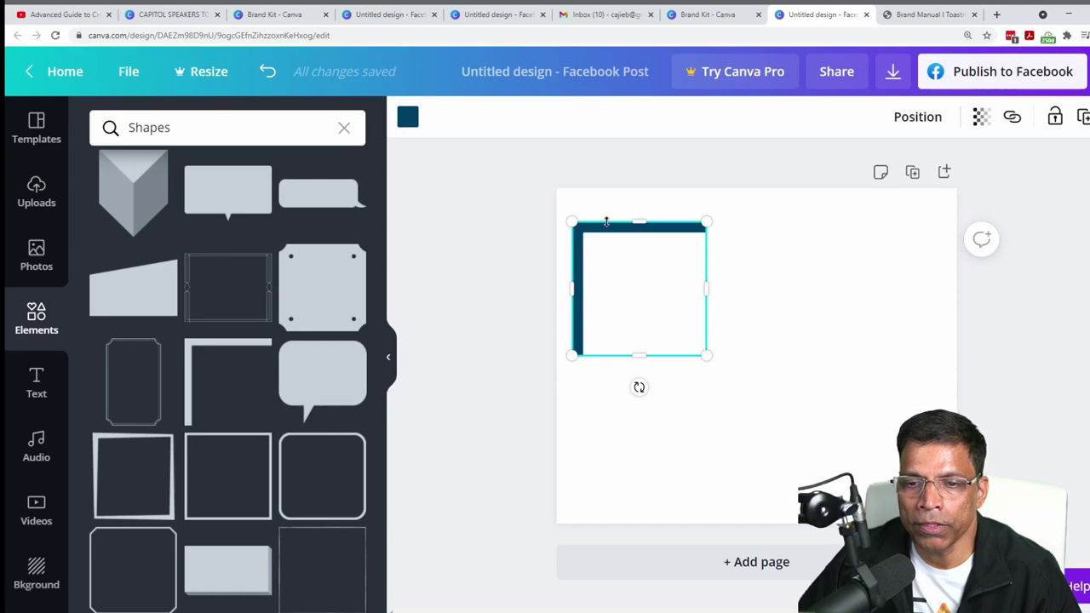
drag(640, 287, 957, 240)
drag(760, 310, 748, 523)
click(170, 17)
click(822, 14)
click(754, 523)
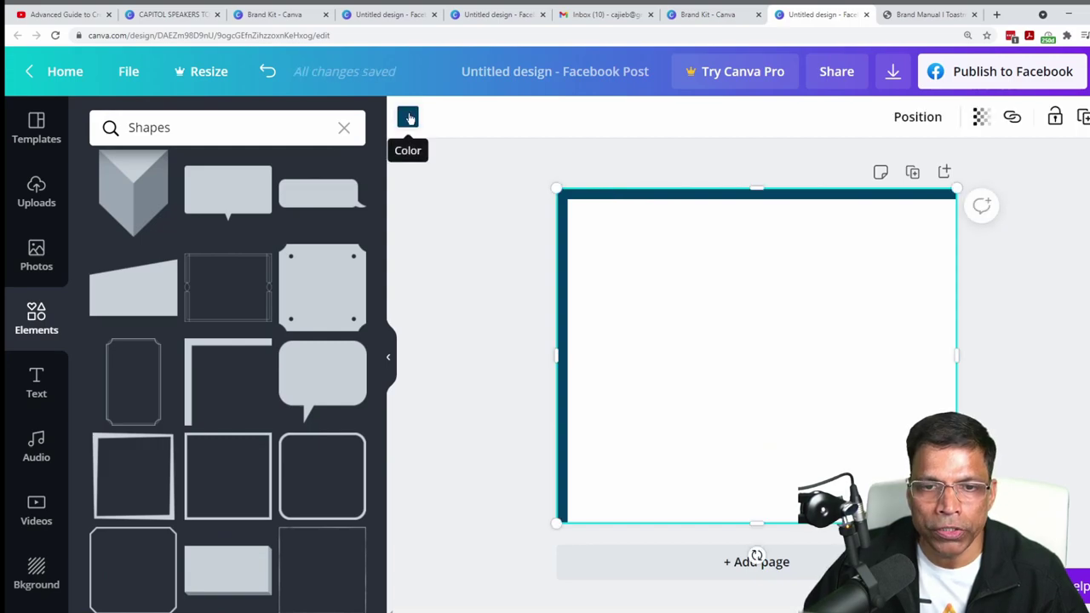
Recolor the corner border True Maroon by searching for hex code 772432.
click(409, 119)
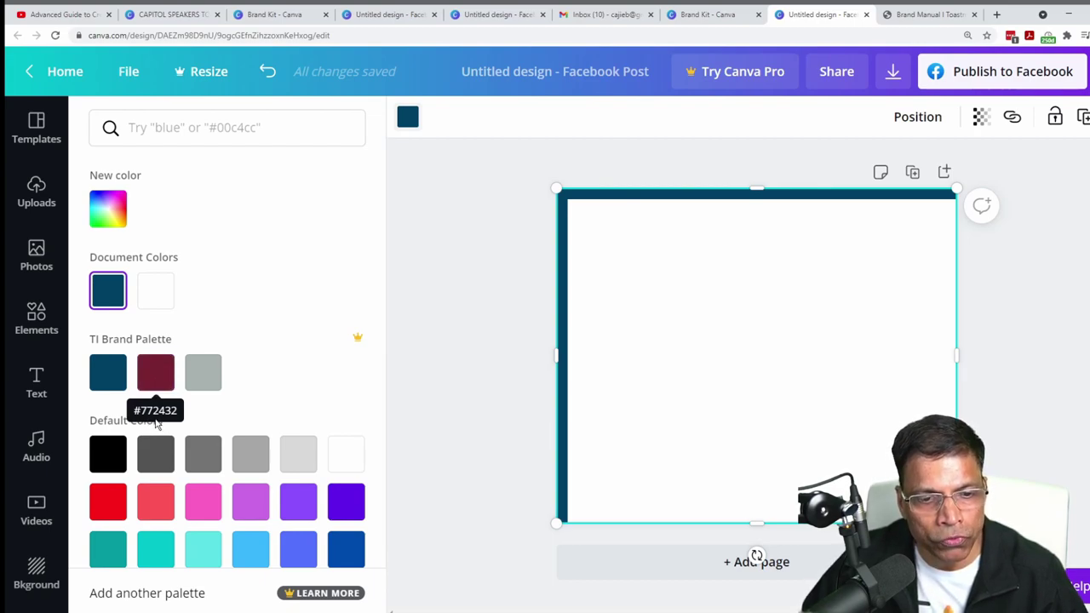
click(143, 130)
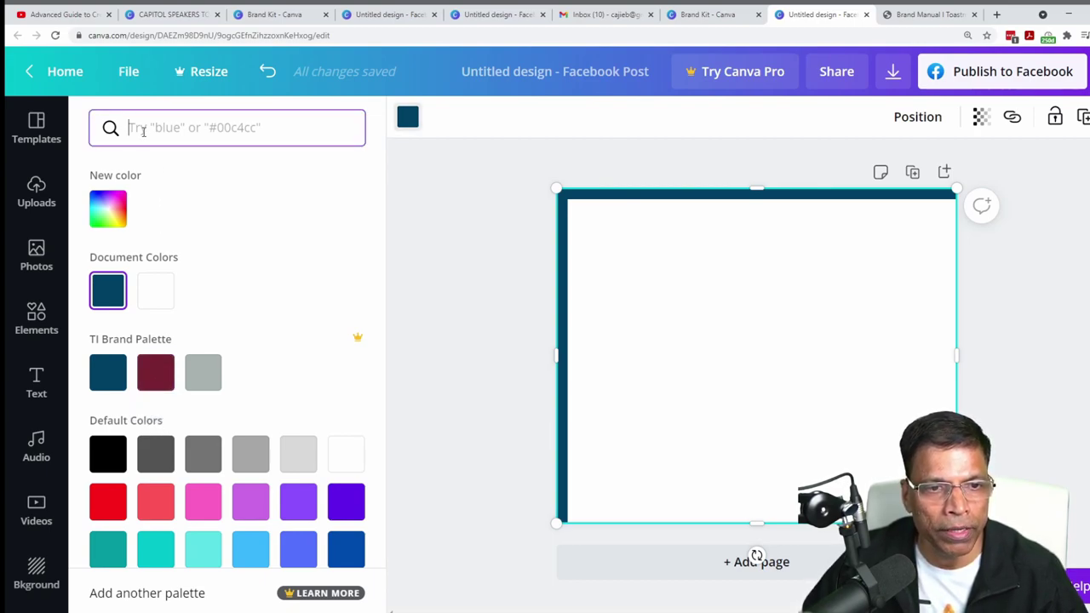
text(772432)
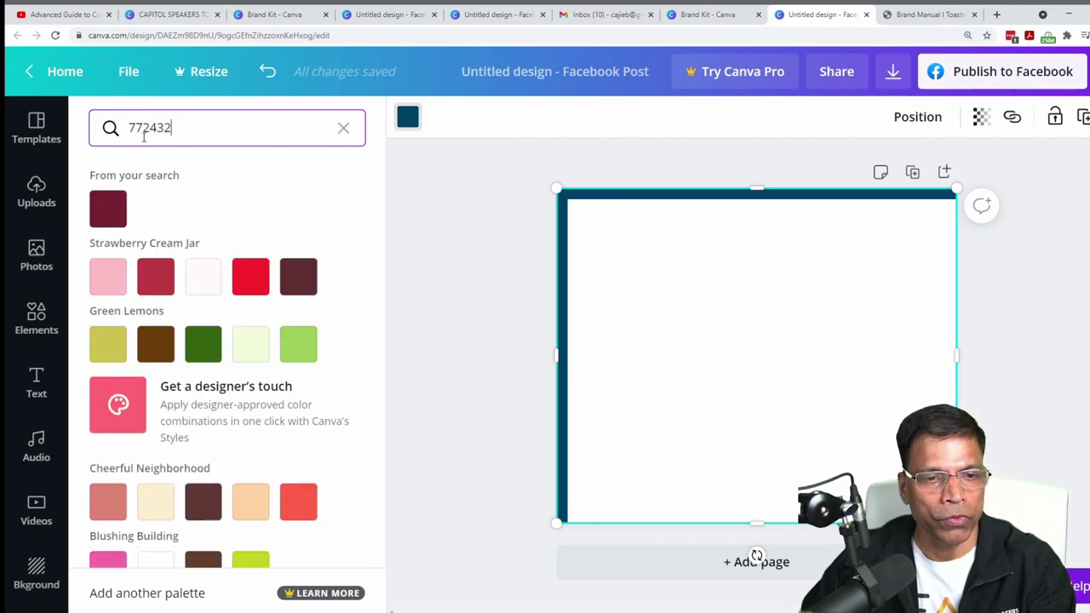
click(114, 210)
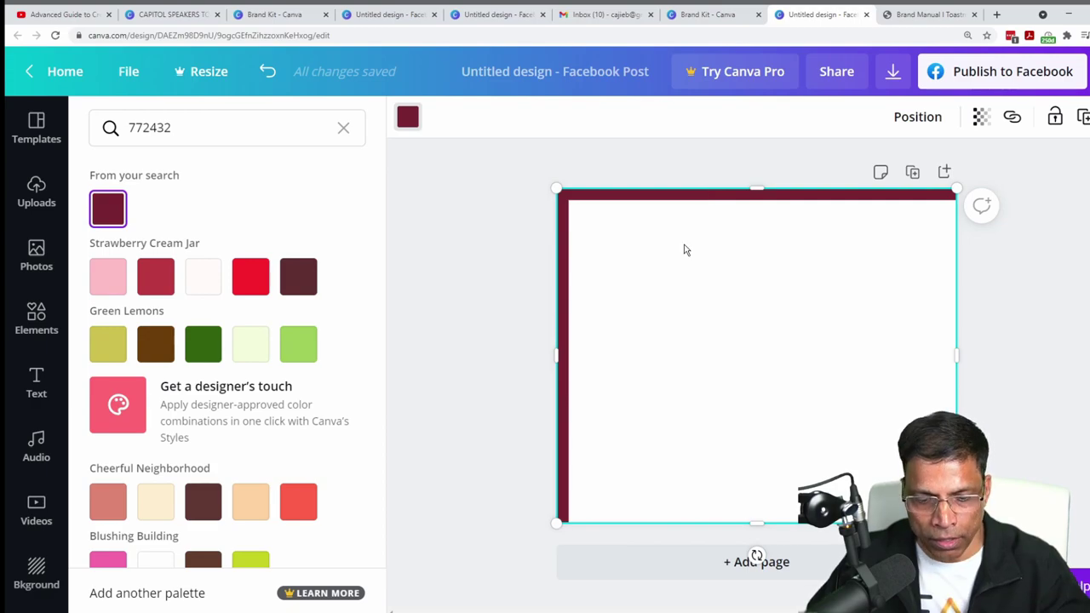
key(shift+Right)
key(shift+Down)
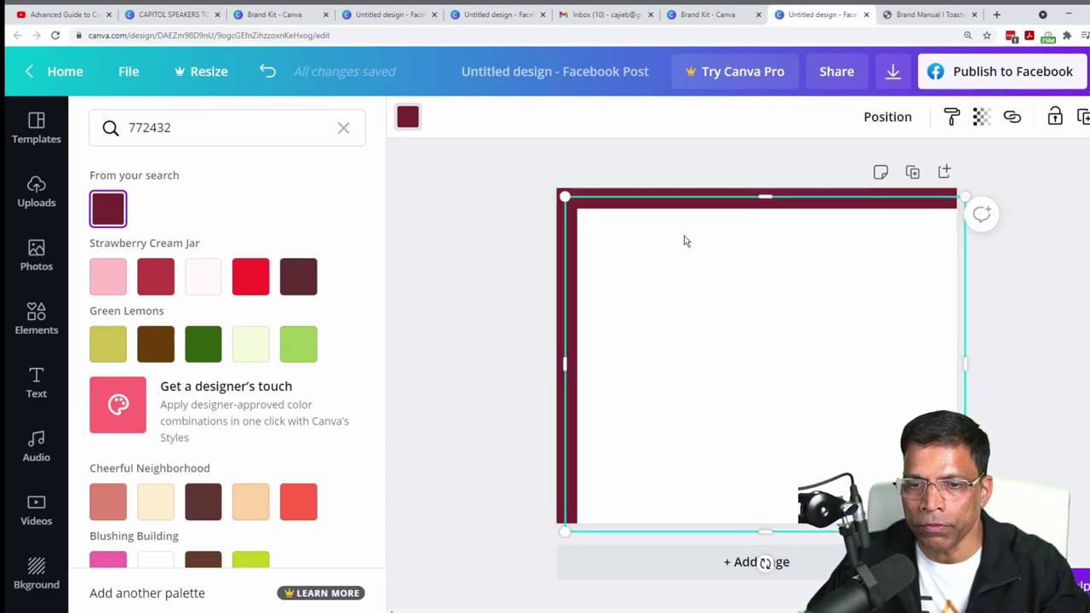
key(ctrl+z)
key(ctrl+z)
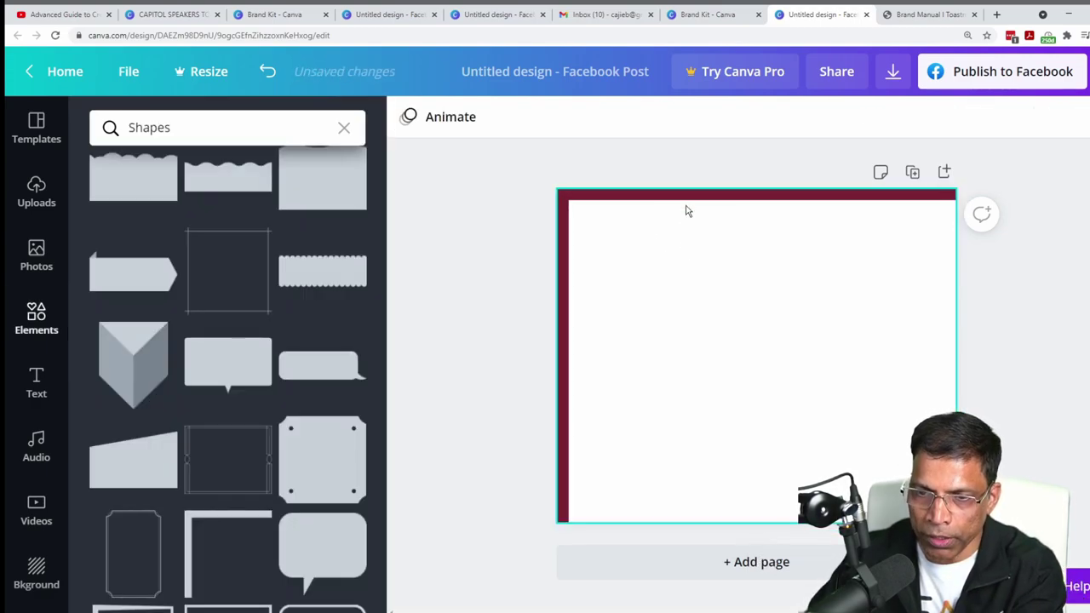
Copy and paste the maroon corner border, and pull the duplicate away from the original.
right_click(671, 200)
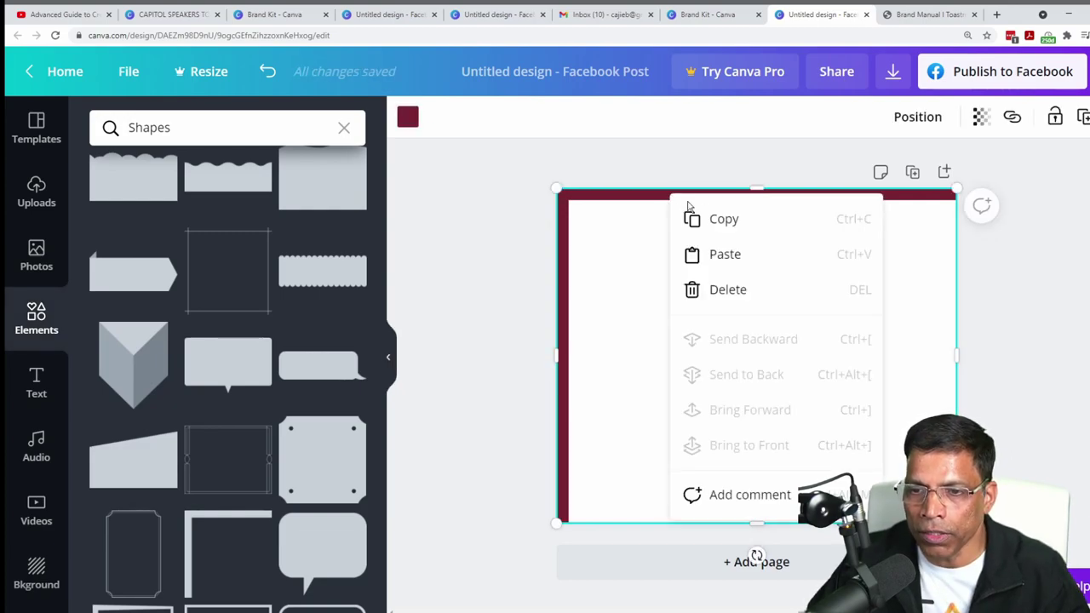
click(720, 220)
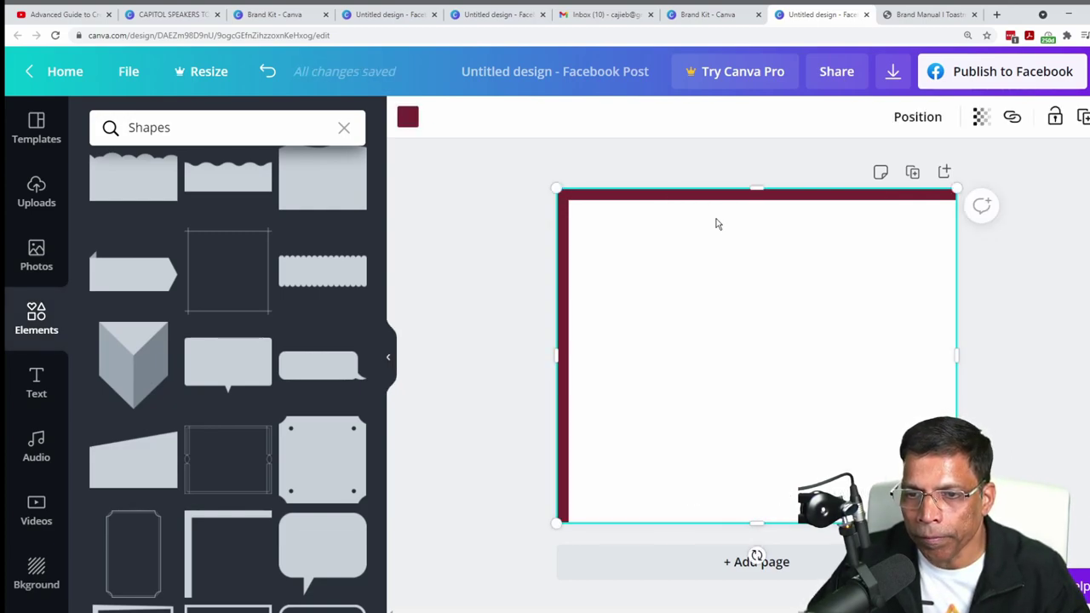
right_click(682, 281)
click(720, 346)
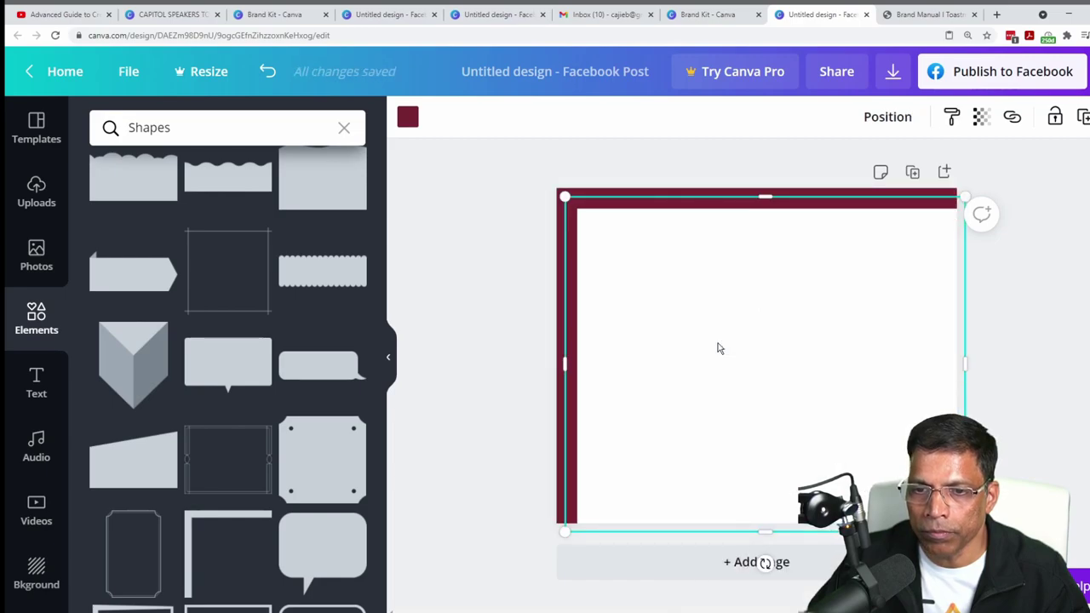
click(442, 303)
drag(629, 208, 665, 235)
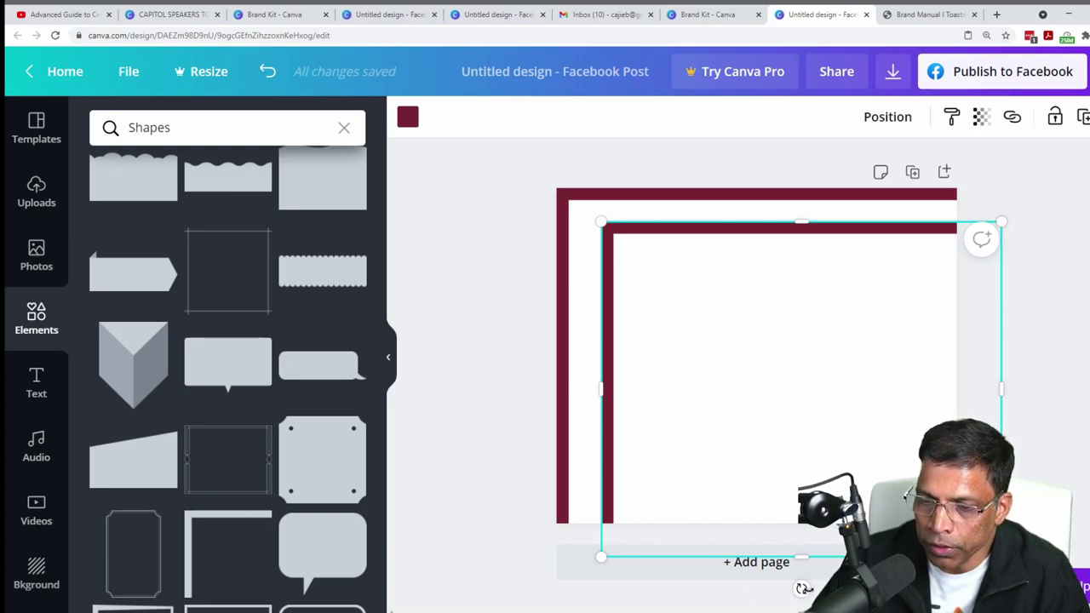
Rotate the duplicate border a half turn and align it with the page's right and bottom edges.
drag(804, 588, 796, 183)
drag(750, 353, 690, 315)
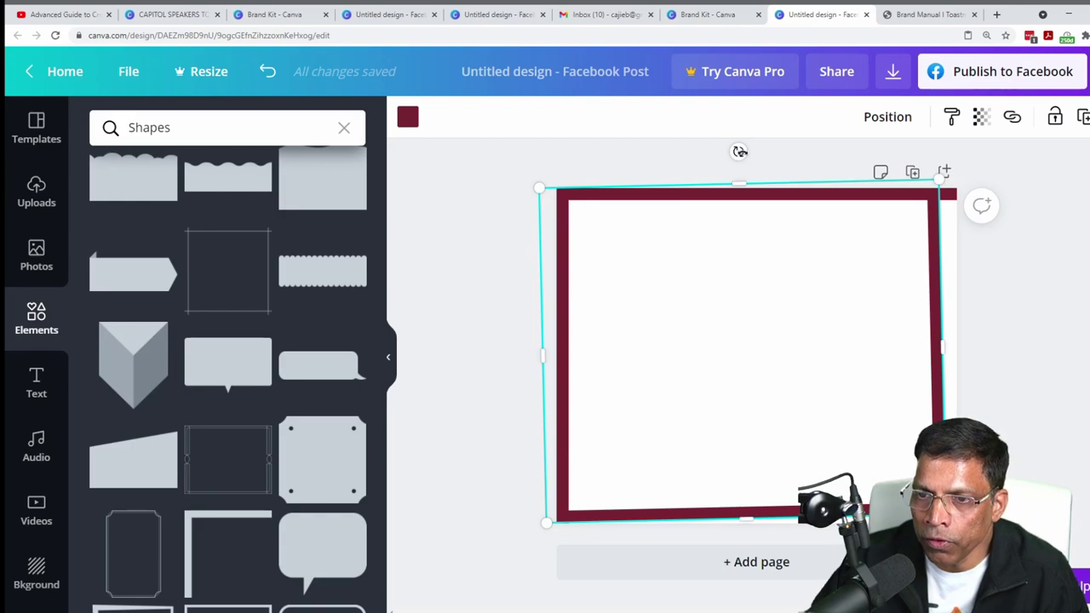
drag(741, 152, 747, 153)
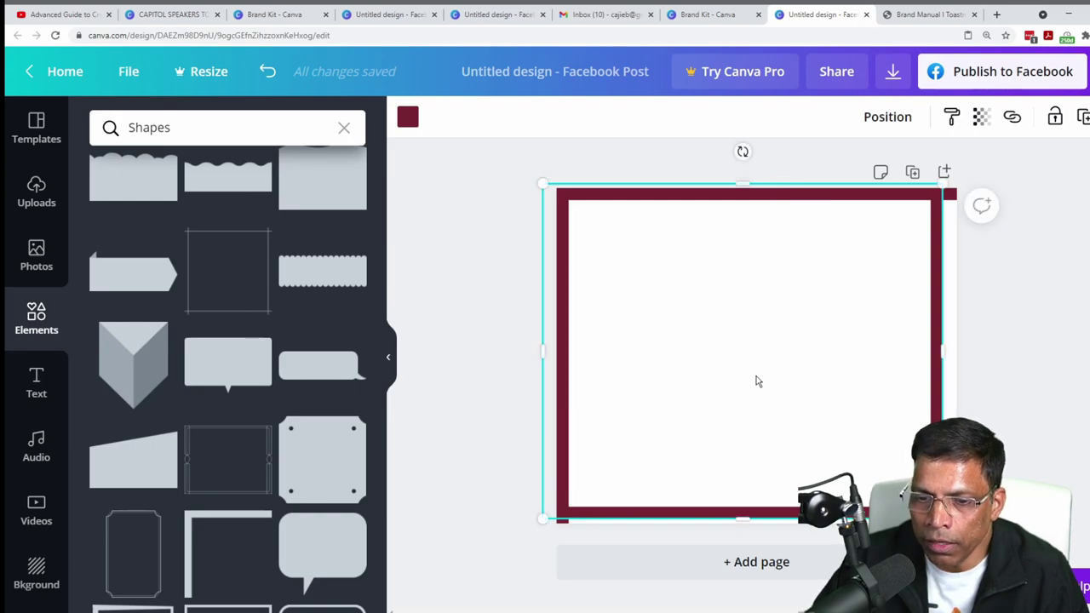
drag(760, 379, 765, 390)
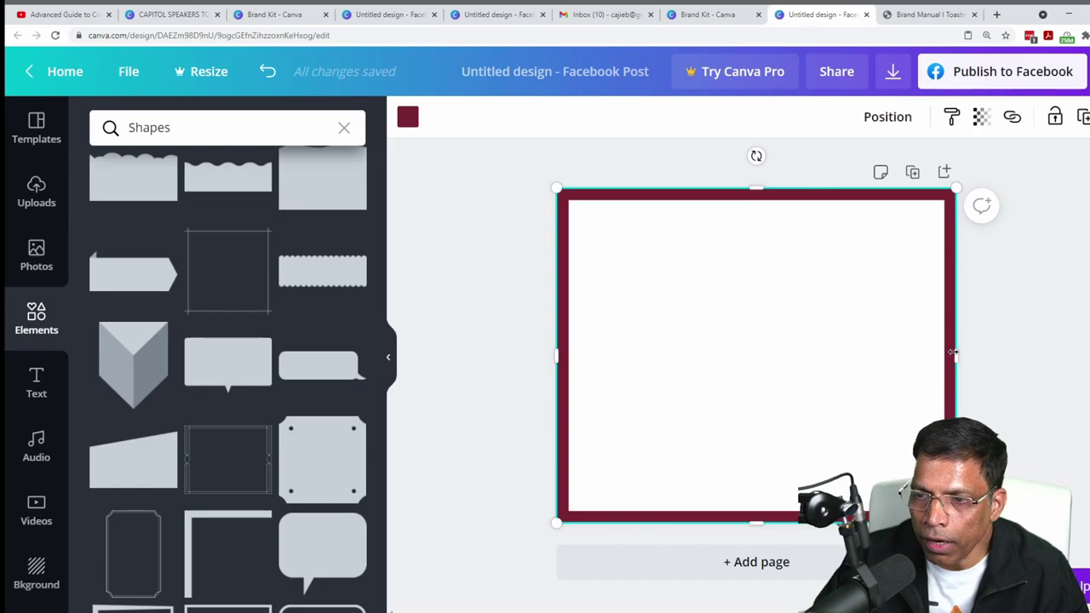
Recolor the duplicate border with the dark blue from the TI Brand Palette and deselect it.
click(407, 117)
click(110, 380)
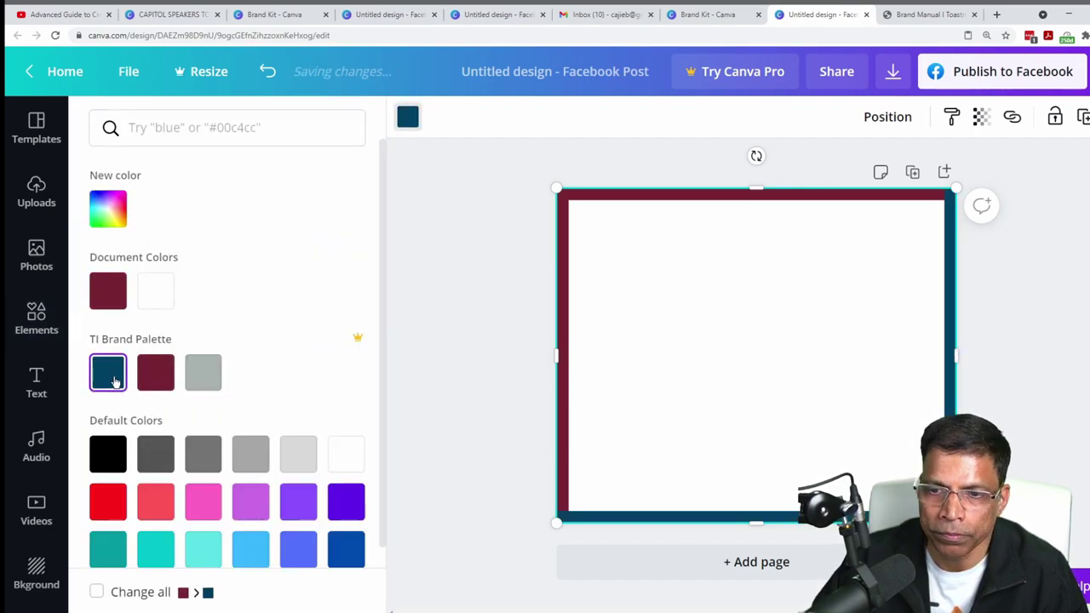
click(521, 254)
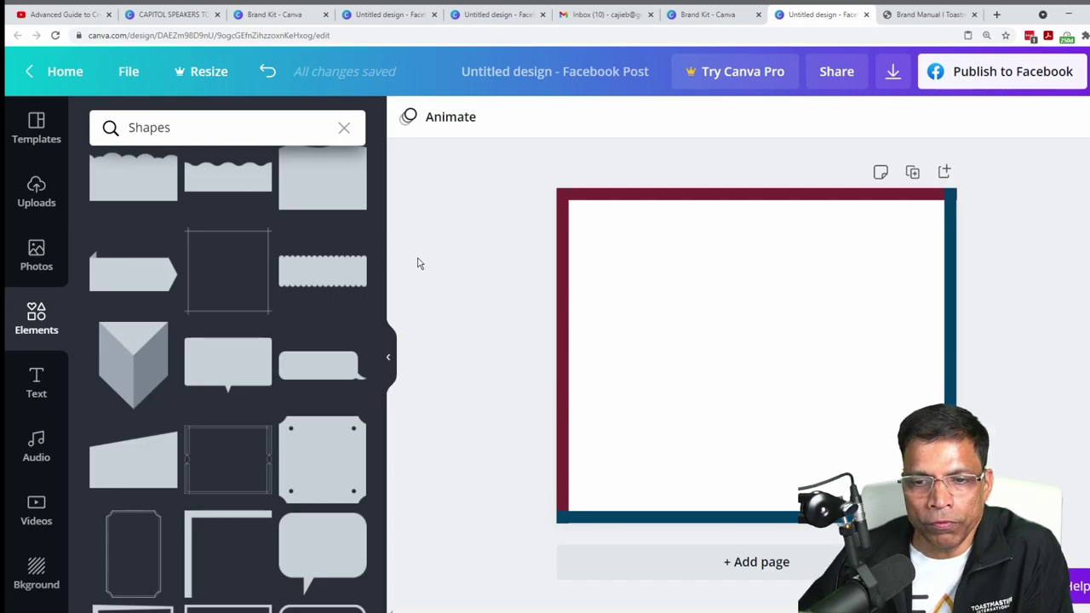
Check the finished sample post, and open the Logo and Design Elements page in the Brand Portal on toastmasters.org.
click(170, 15)
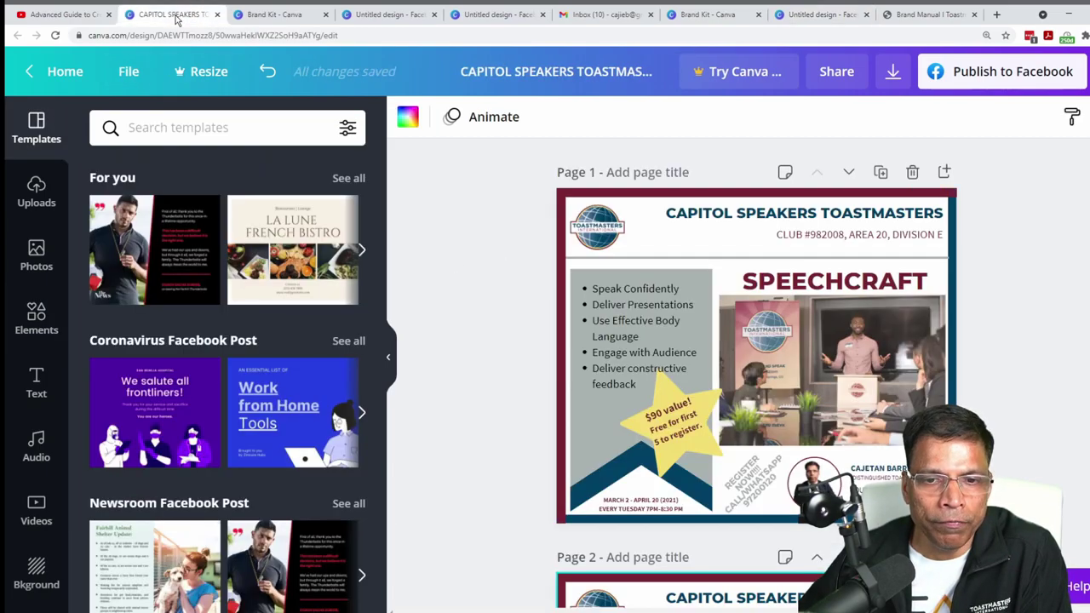
click(810, 15)
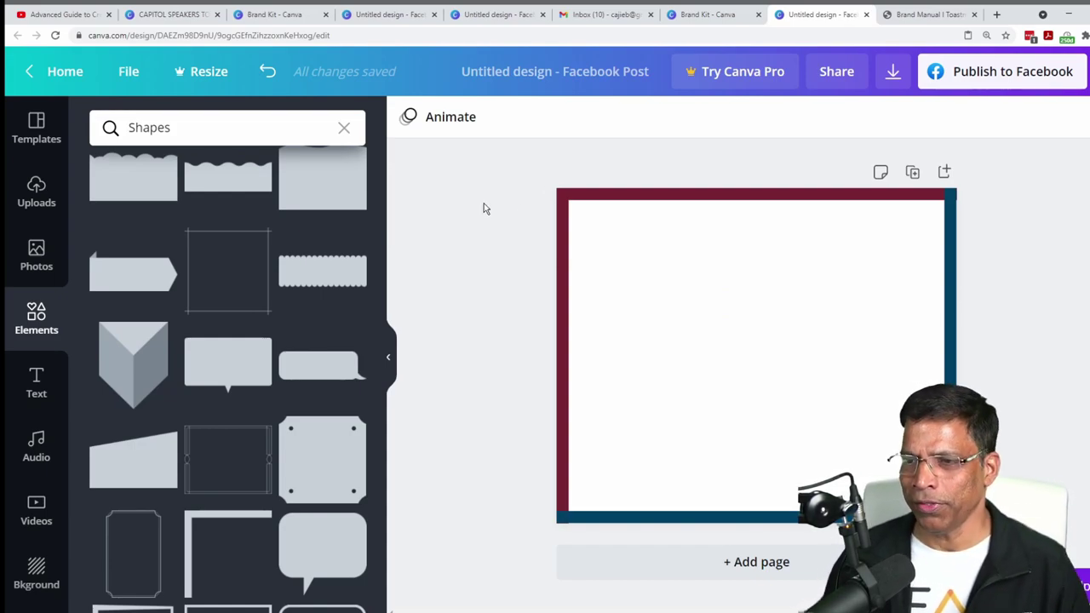
click(929, 15)
click(452, 36)
text(toastmasters.org)
key(Return)
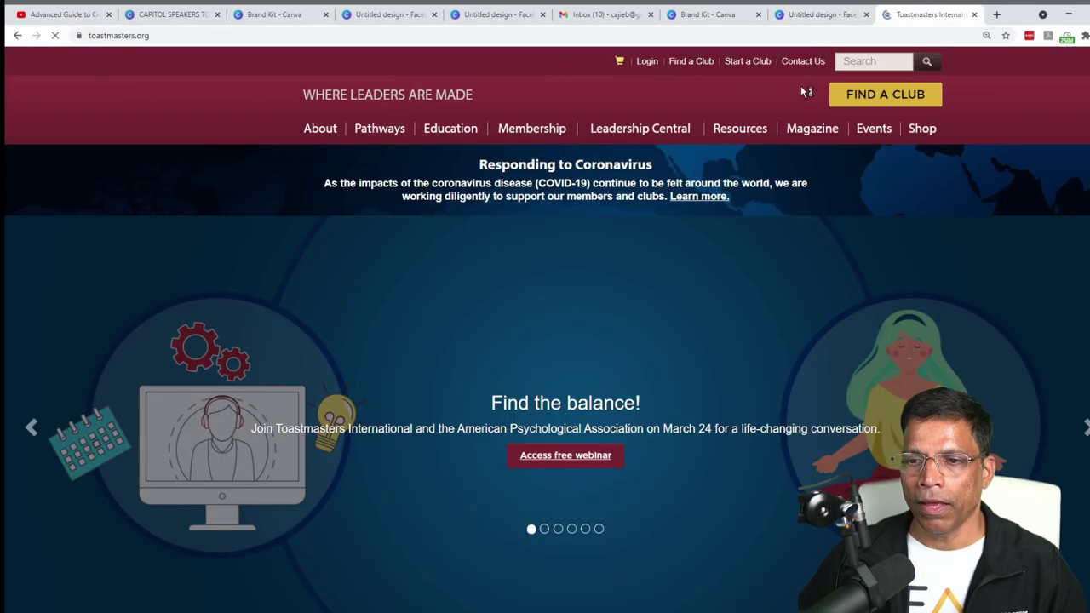
mouse_move(739, 142)
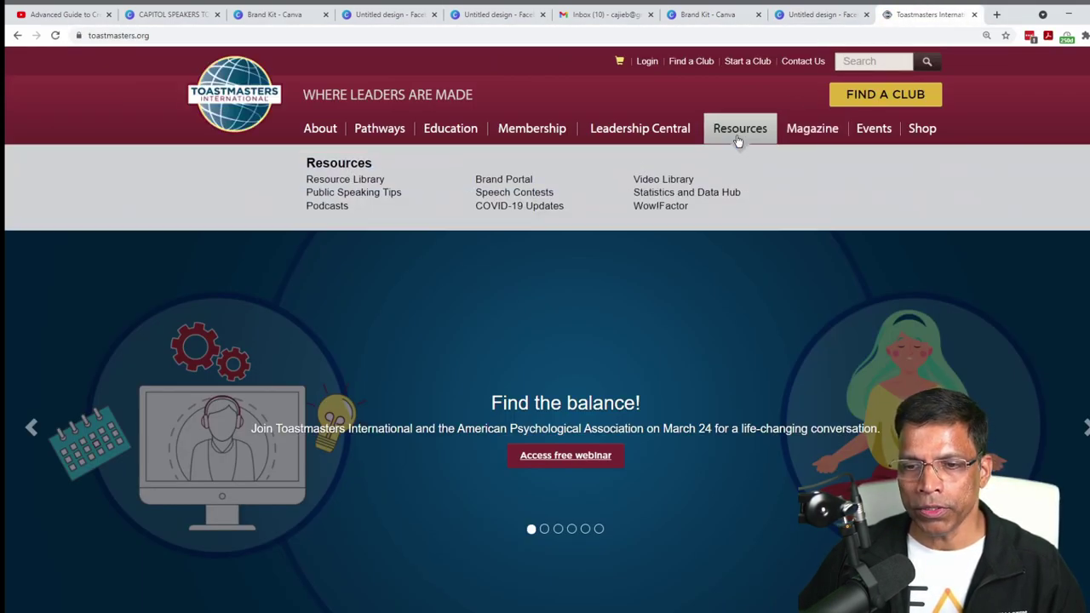
click(503, 180)
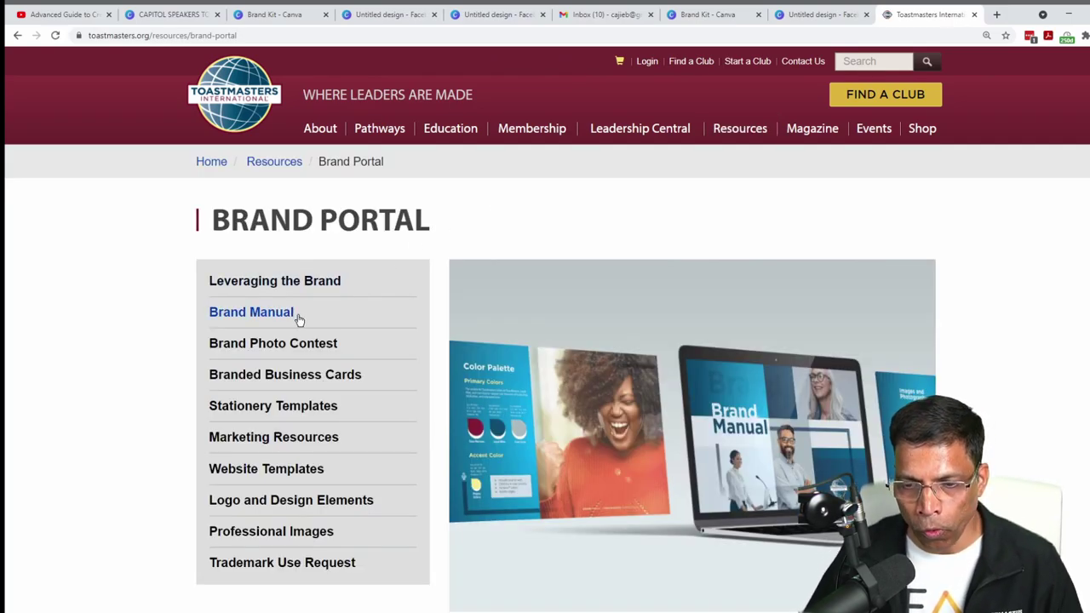
scroll(285, 341, down, 2)
click(271, 356)
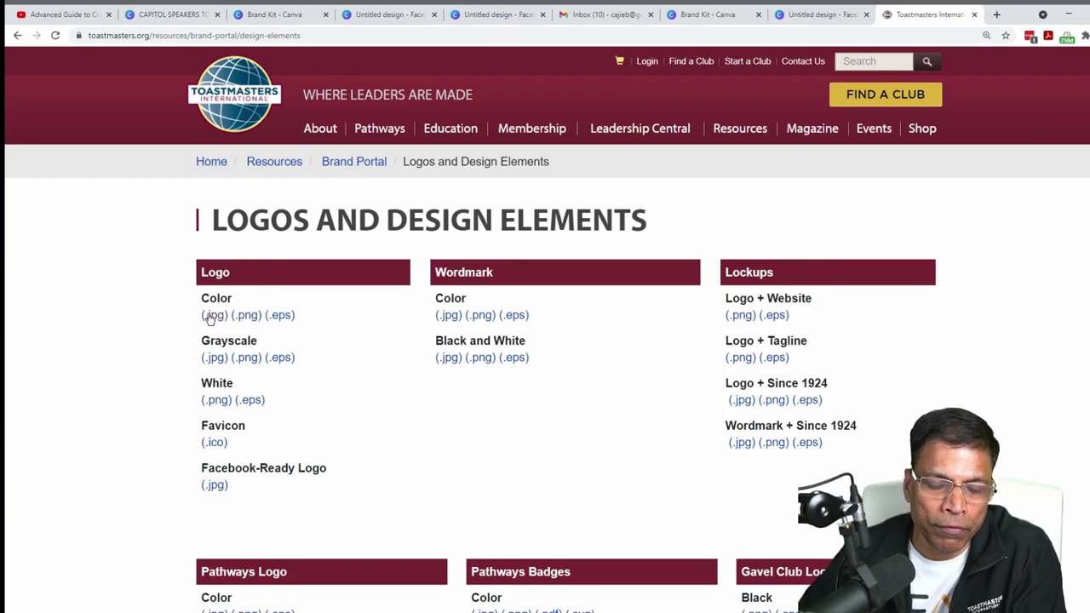
Copy the color PNG Toastmasters logo into the Canva design and shrink it into the page's upper-left corner inside the border.
click(252, 320)
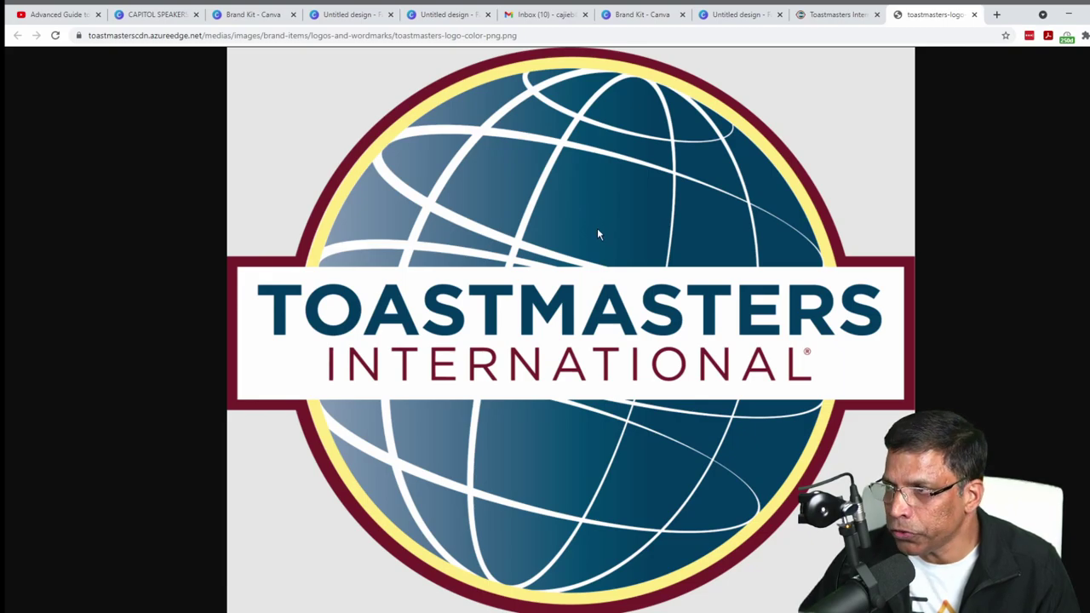
click(729, 16)
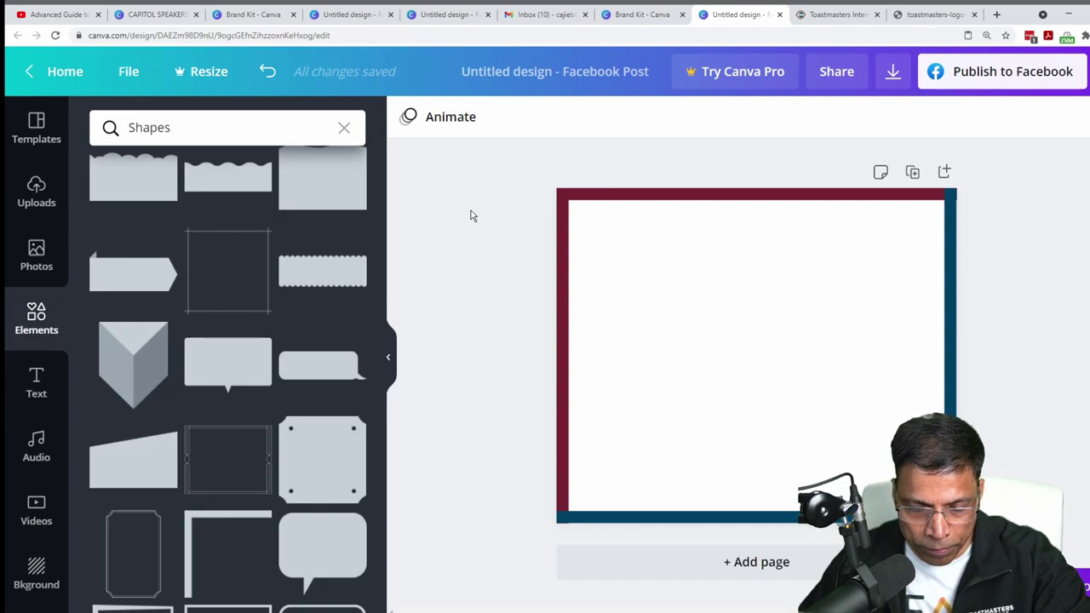
key(ctrl+v)
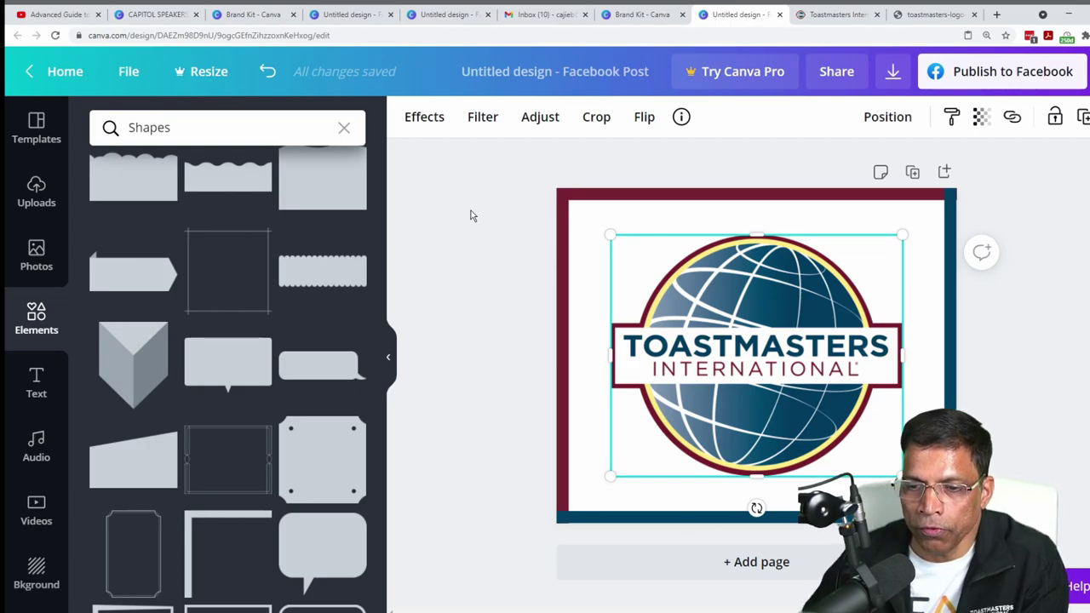
drag(903, 476, 643, 266)
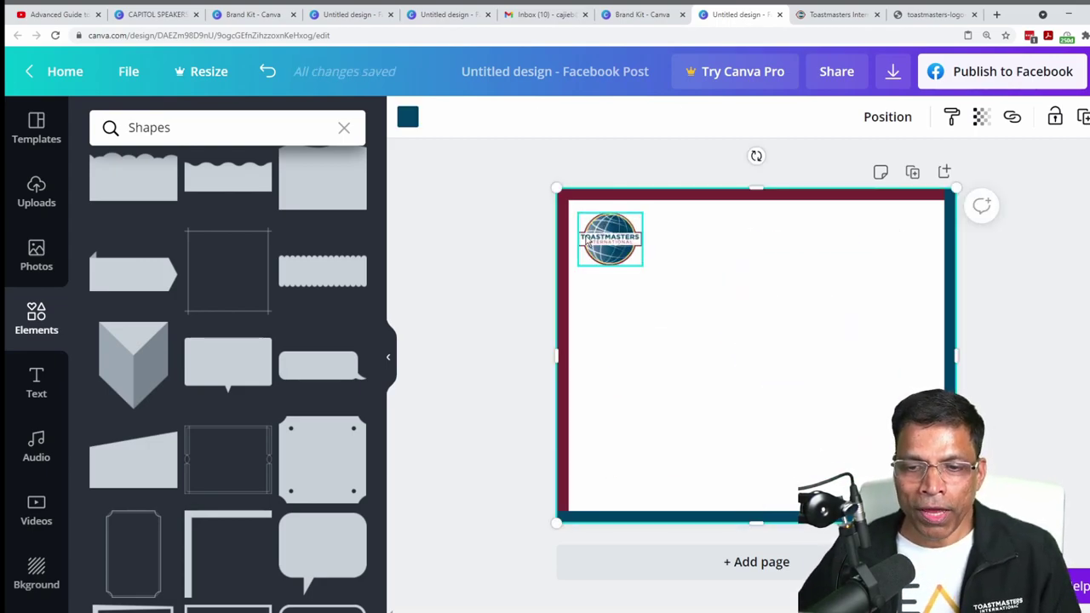
Consult the finished sample post, and add a heading reading "CAPITOL SPEAKERS" to the new design.
click(170, 14)
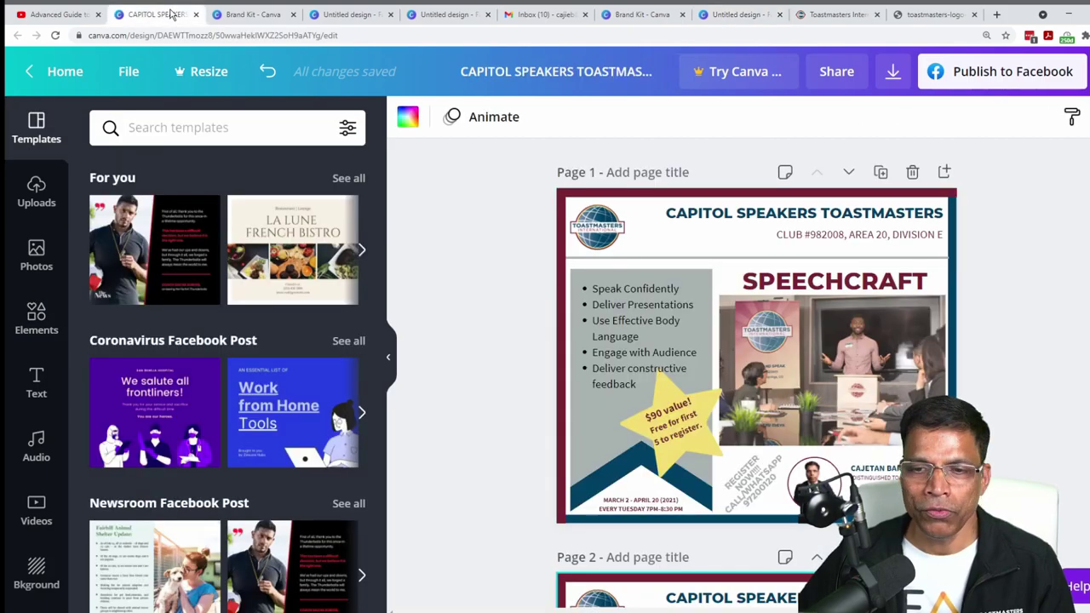
click(856, 21)
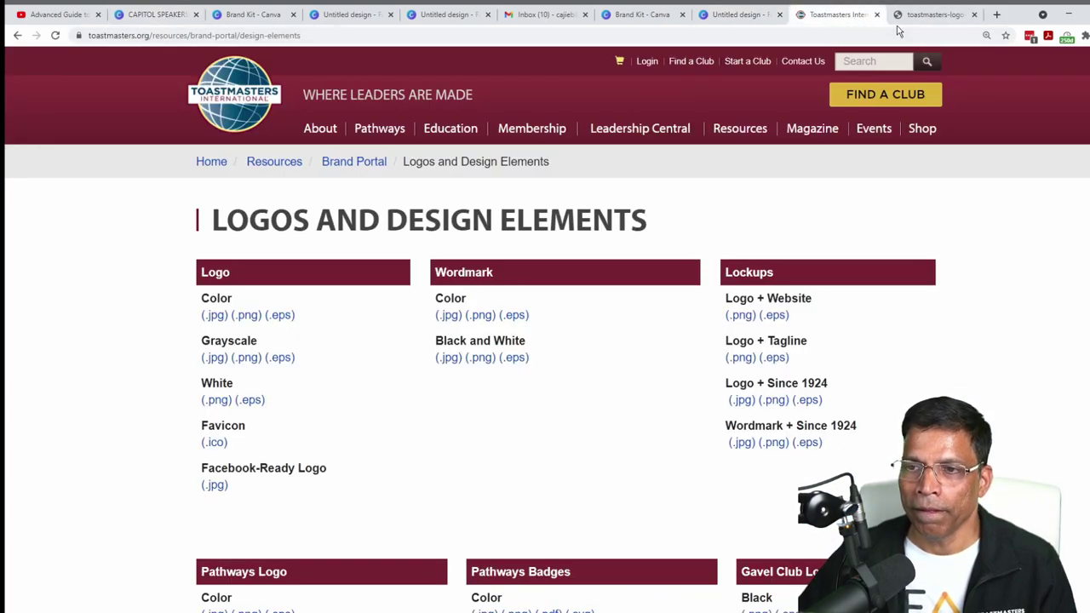
click(745, 17)
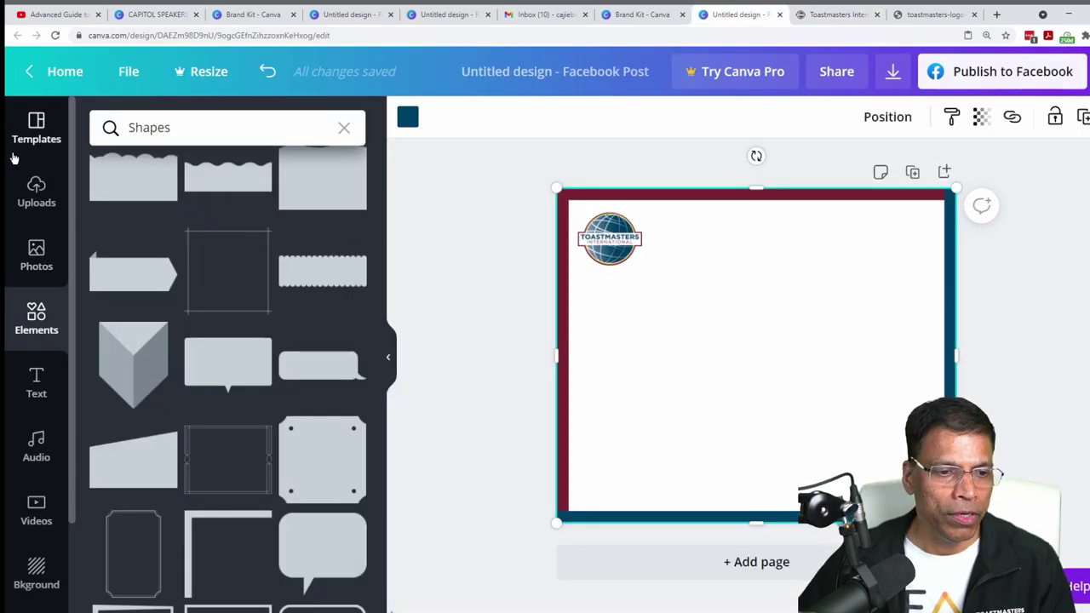
click(35, 394)
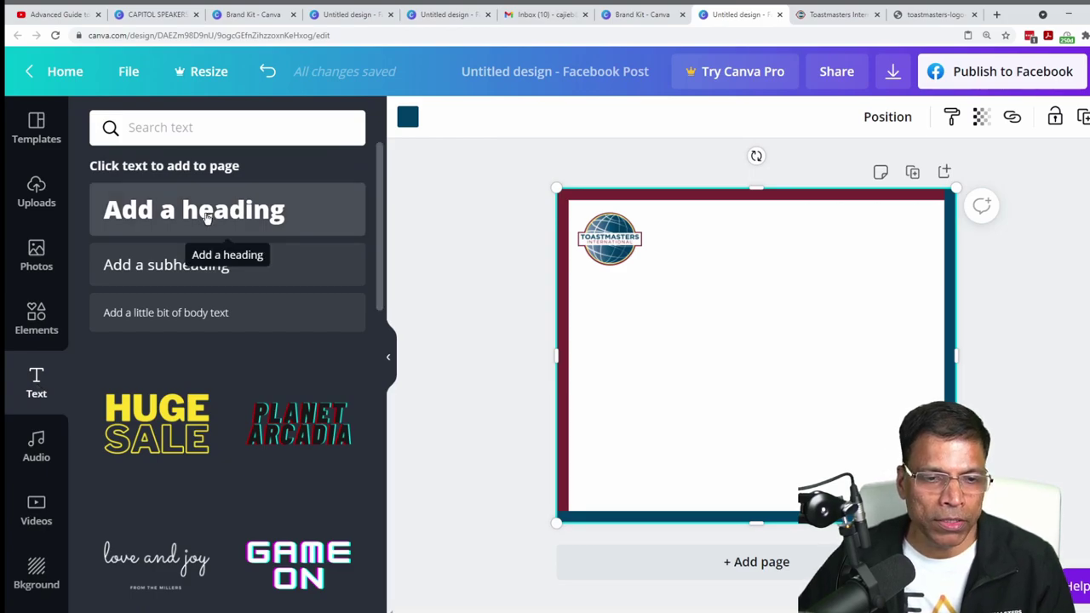
click(166, 212)
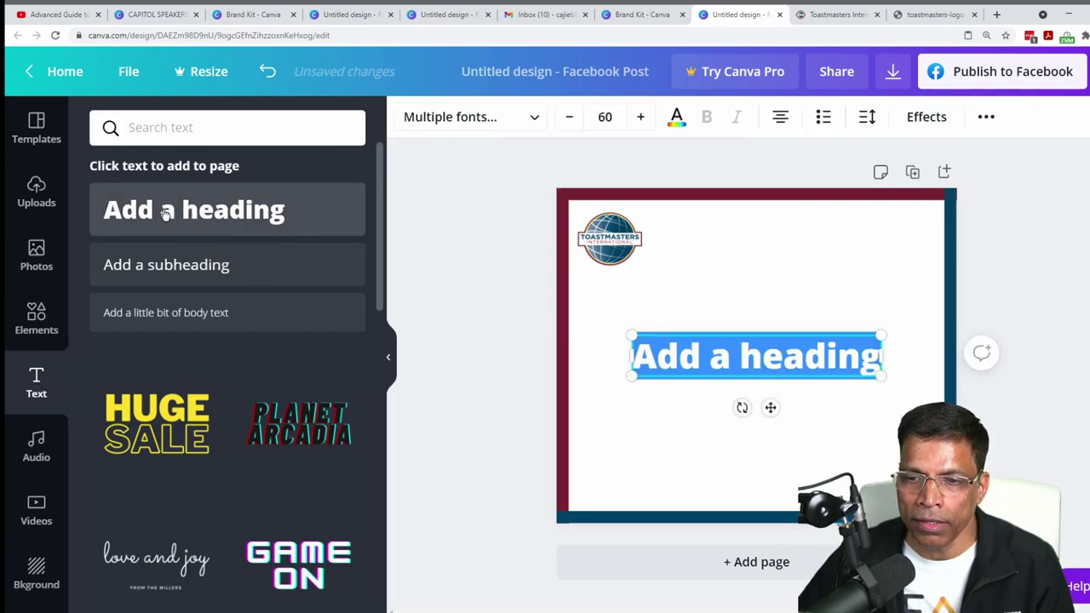
key(Left)
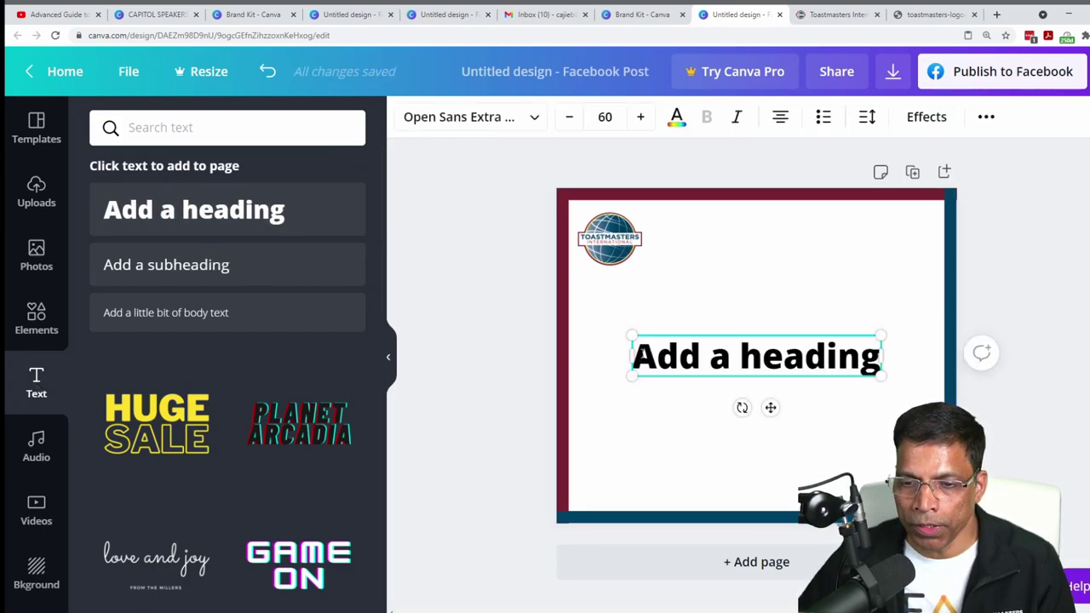
drag(641, 355, 875, 356)
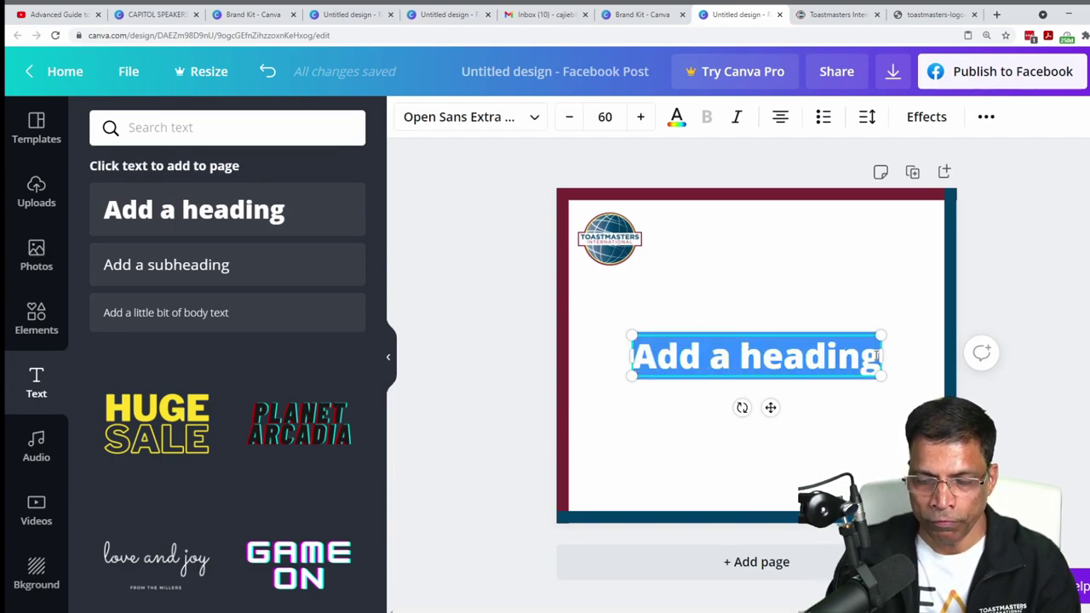
text(CAPITOL SPEAKERS)
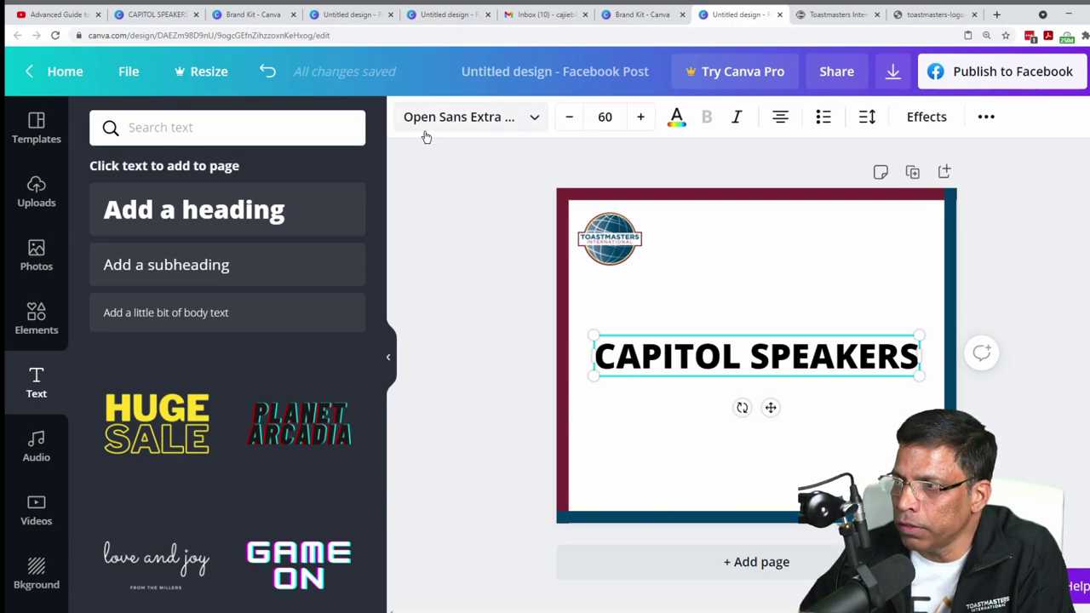
Search the fonts for "montserrat" and set the heading's font to Montserrat Semi-Bold.
click(537, 121)
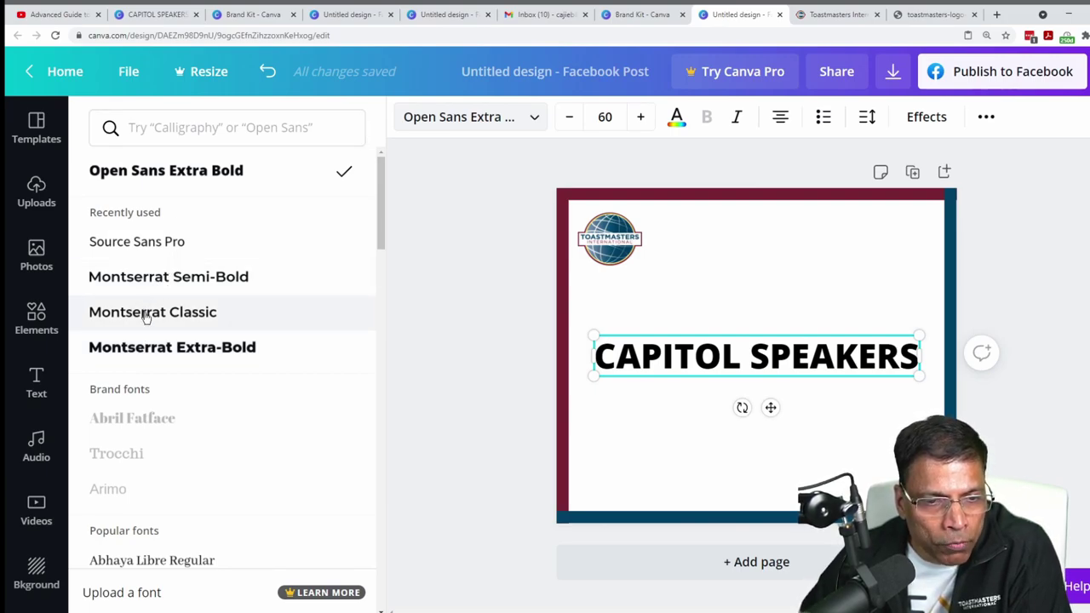
click(177, 127)
text(m)
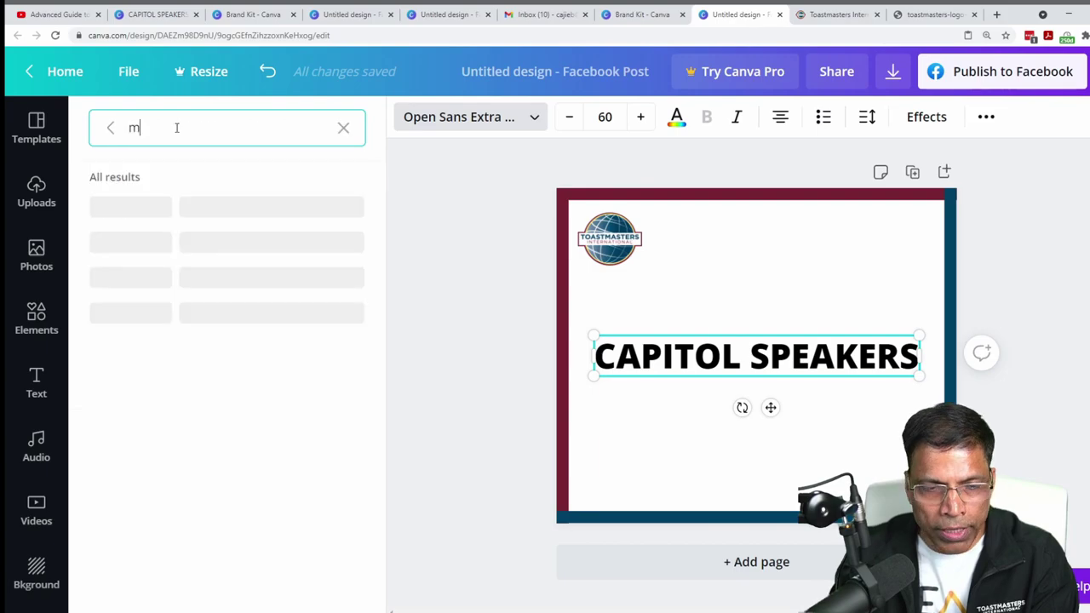
text(ontserrat)
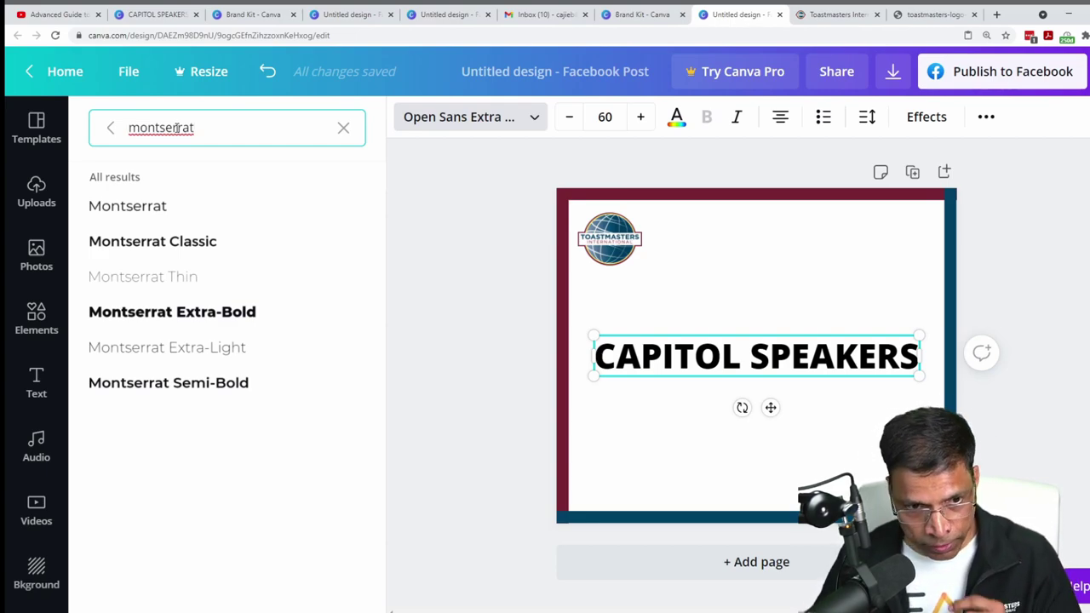
click(143, 313)
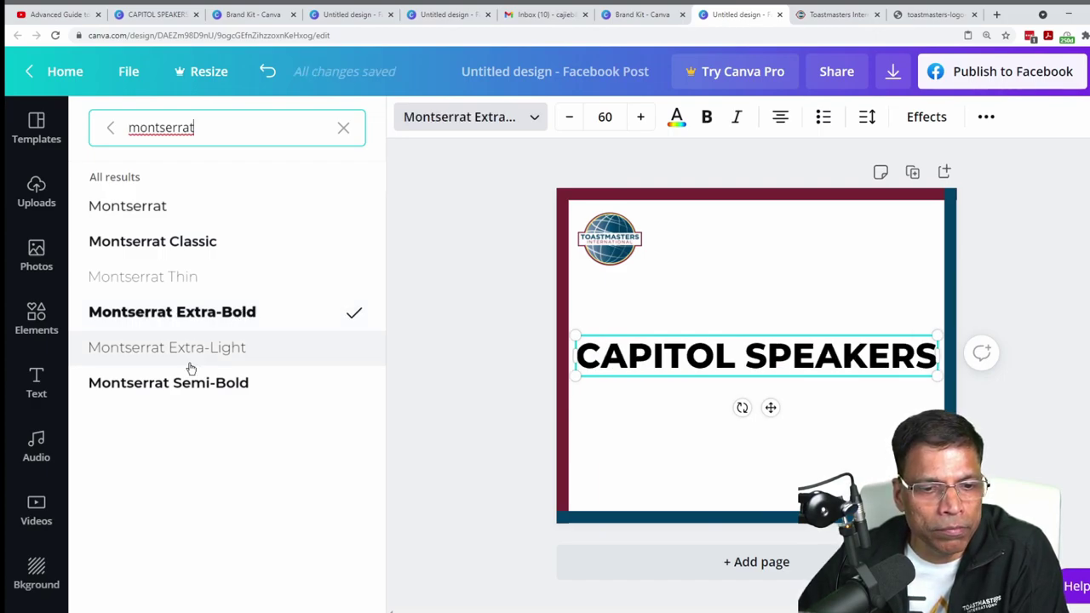
click(225, 385)
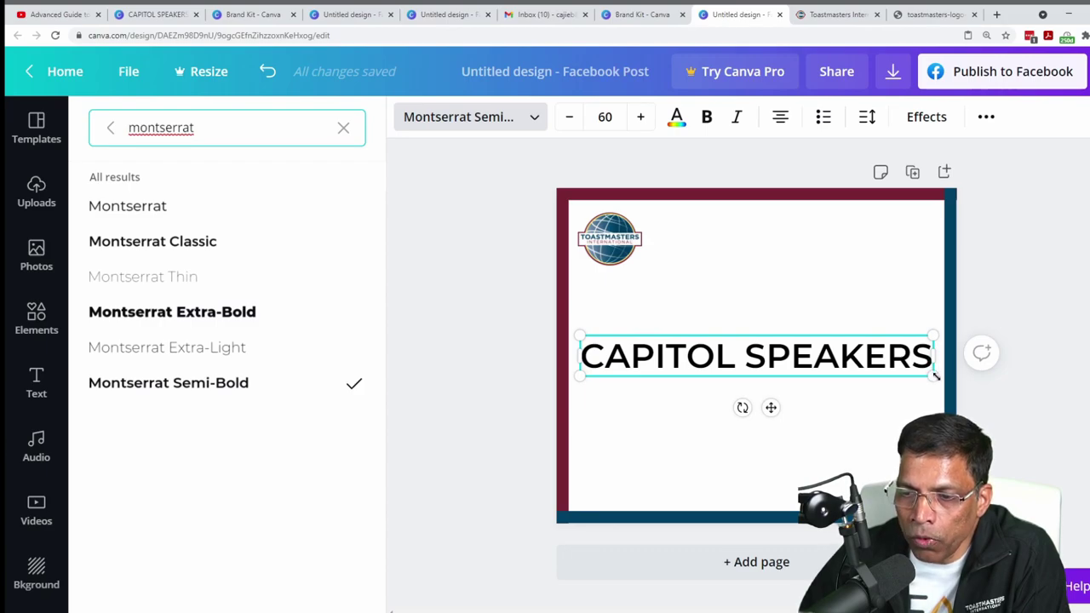
Shrink the heading to about size 39.7 in the page's upper-right corner and color it the document's dark blue.
drag(934, 375, 806, 375)
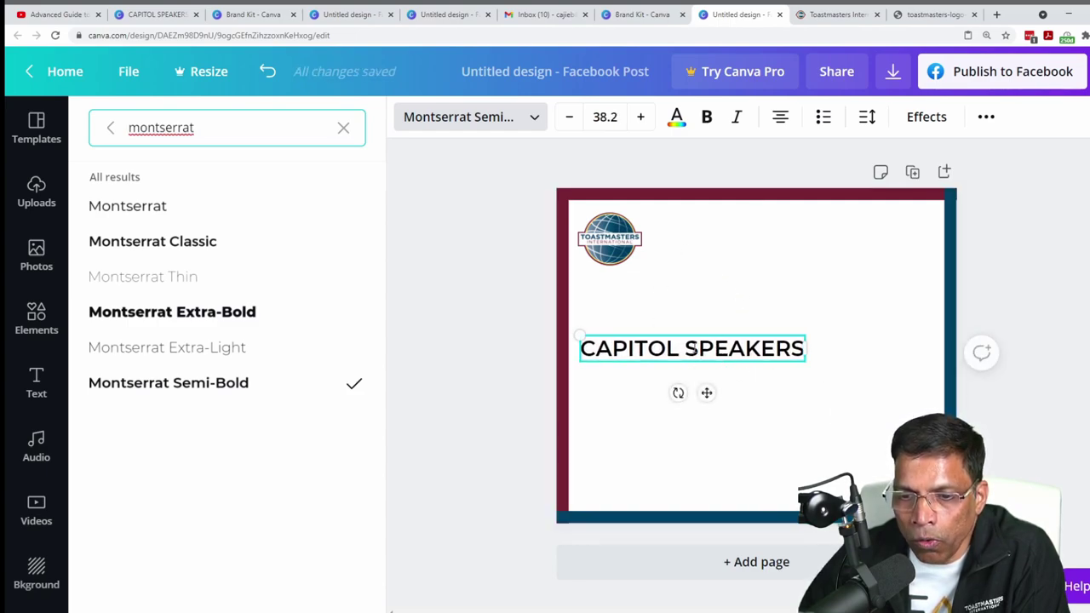
drag(694, 333, 810, 215)
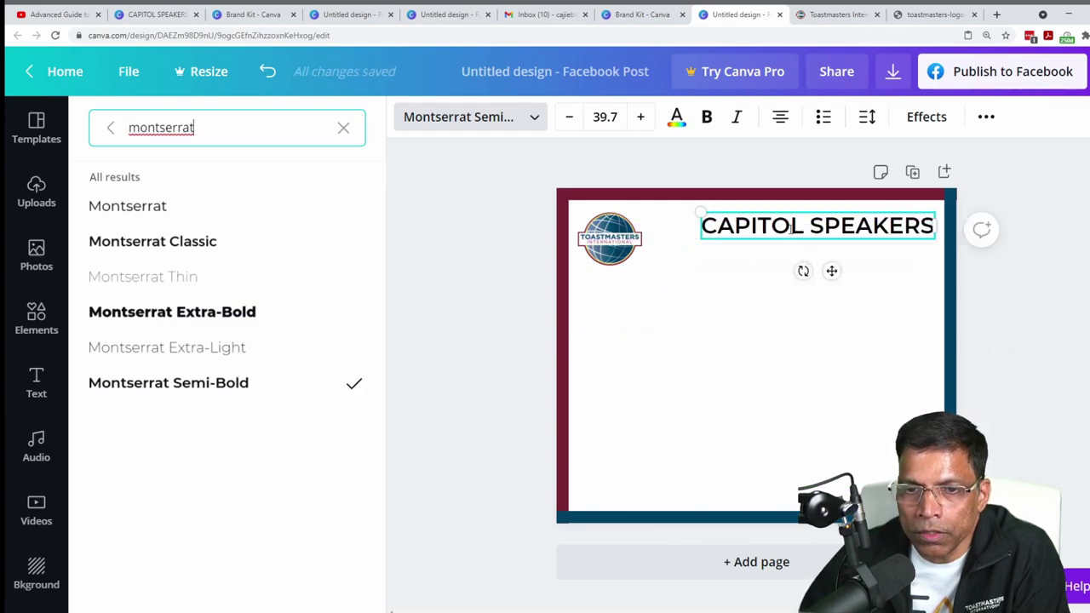
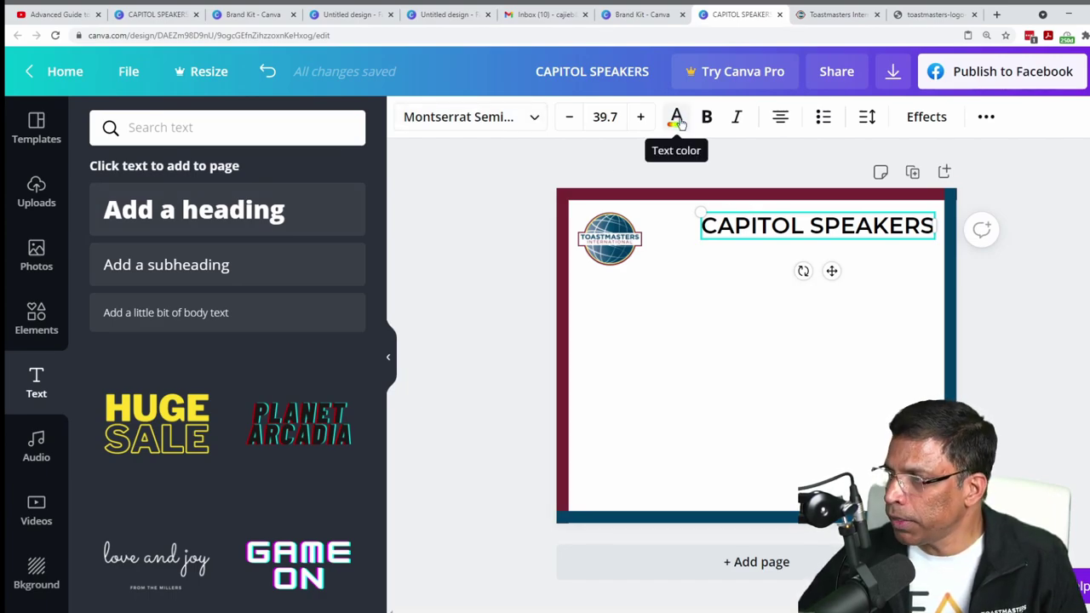
click(677, 119)
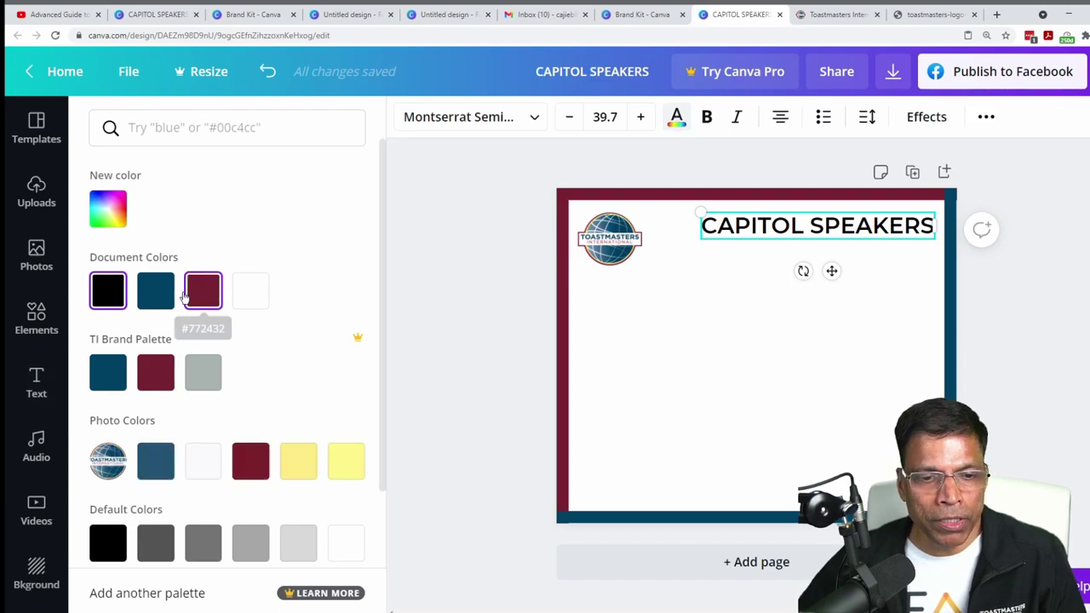
click(156, 292)
click(783, 332)
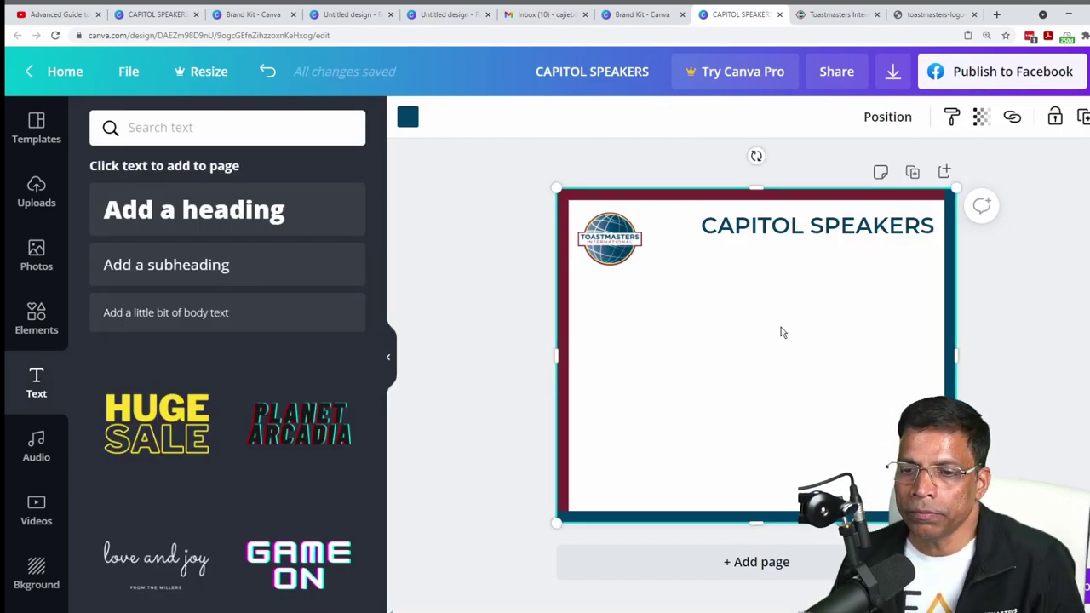
Add a subheading directly beneath the club name reading "CLUB #1245, AREA 20, DIVISION E".
click(148, 17)
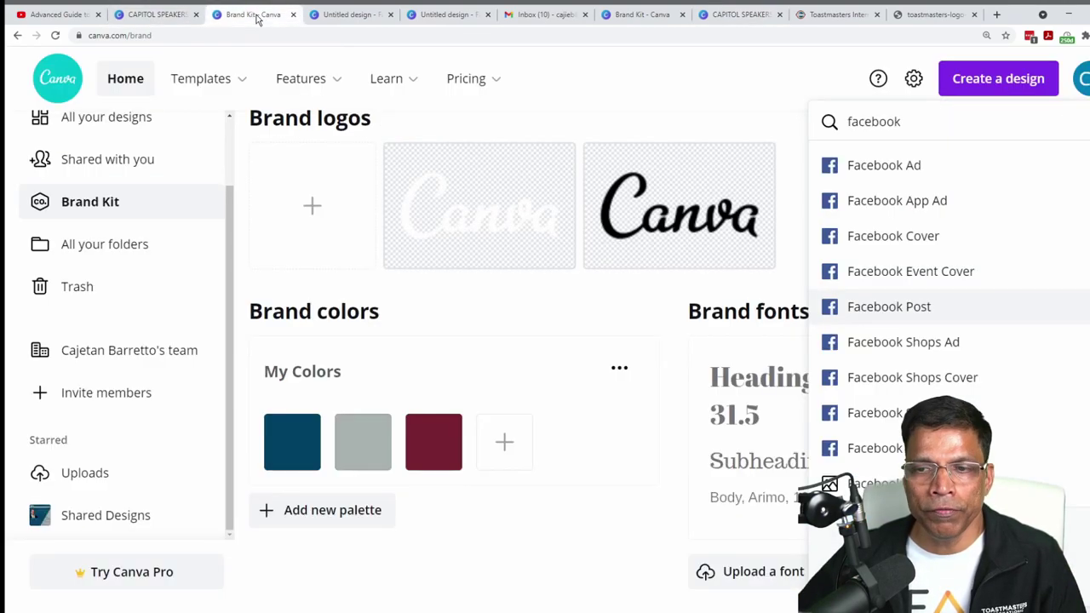
click(256, 15)
click(663, 17)
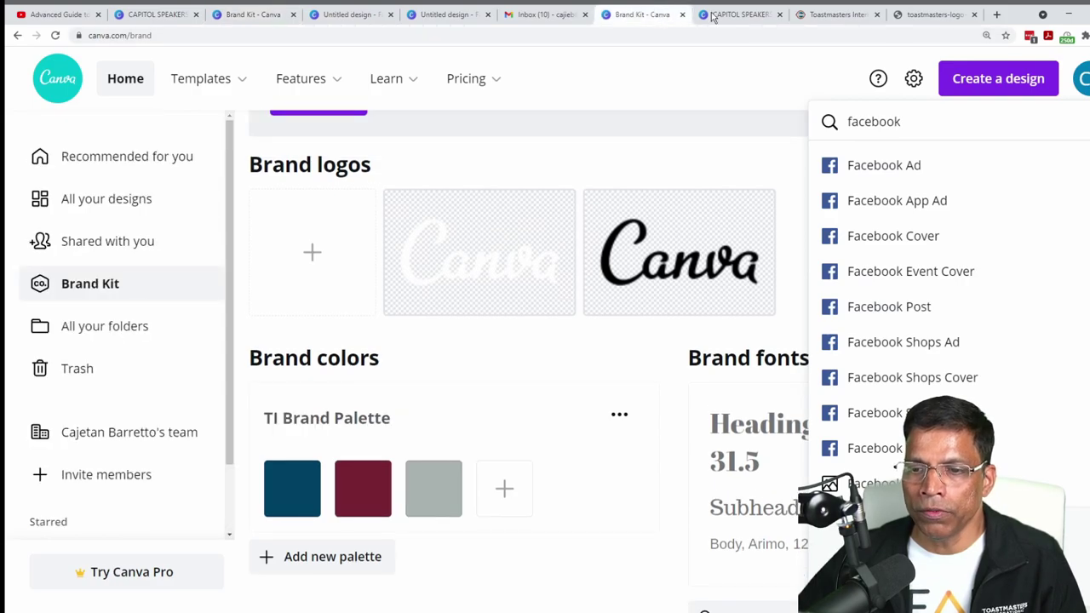
click(739, 15)
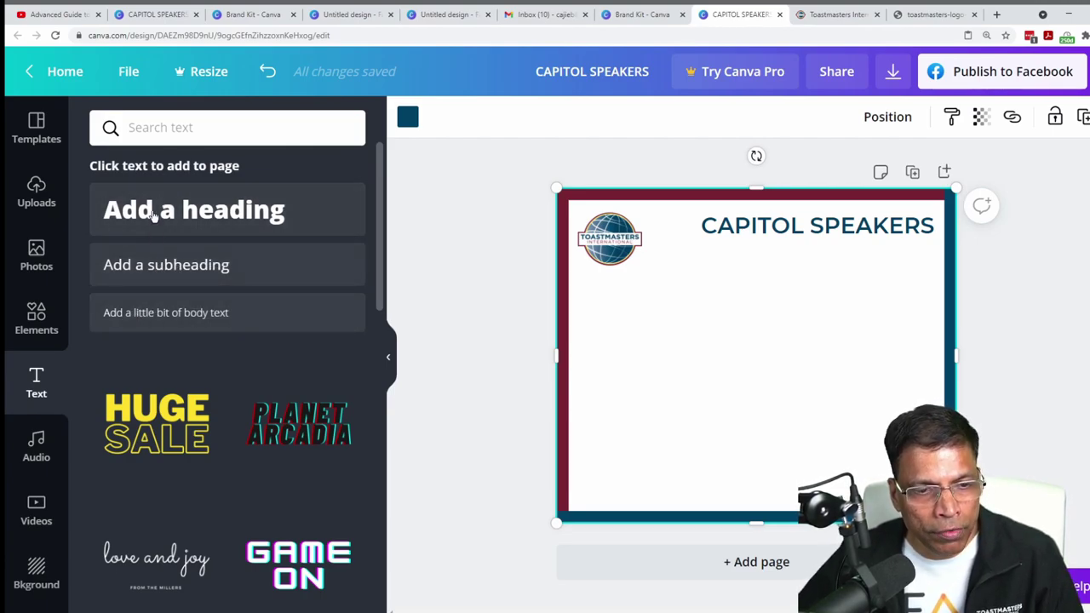
click(165, 269)
drag(778, 341, 772, 241)
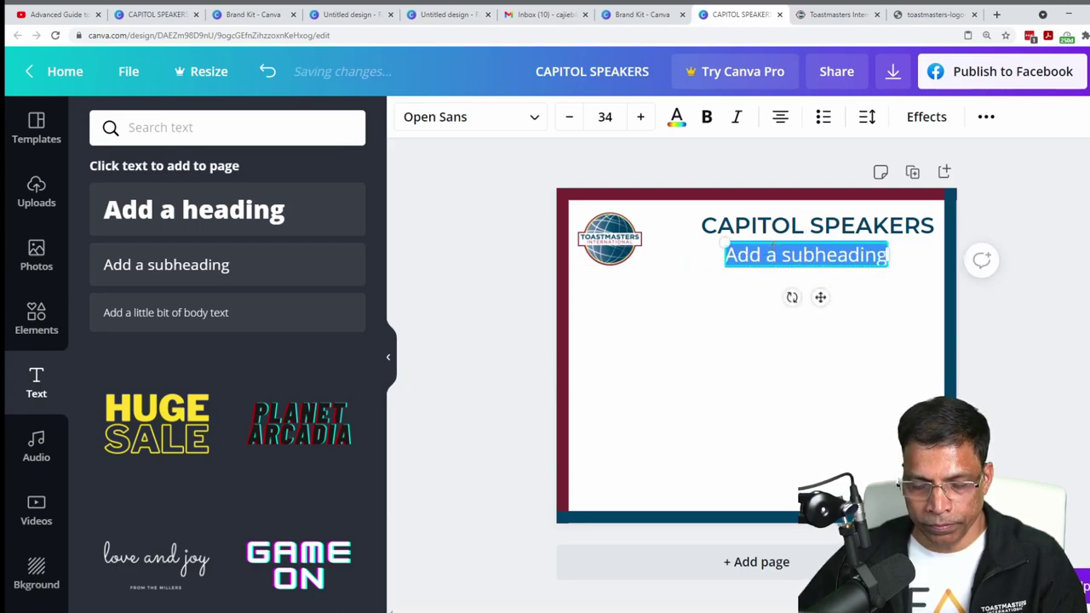
text(CLUB #1245, AREA 20, DIVISION)
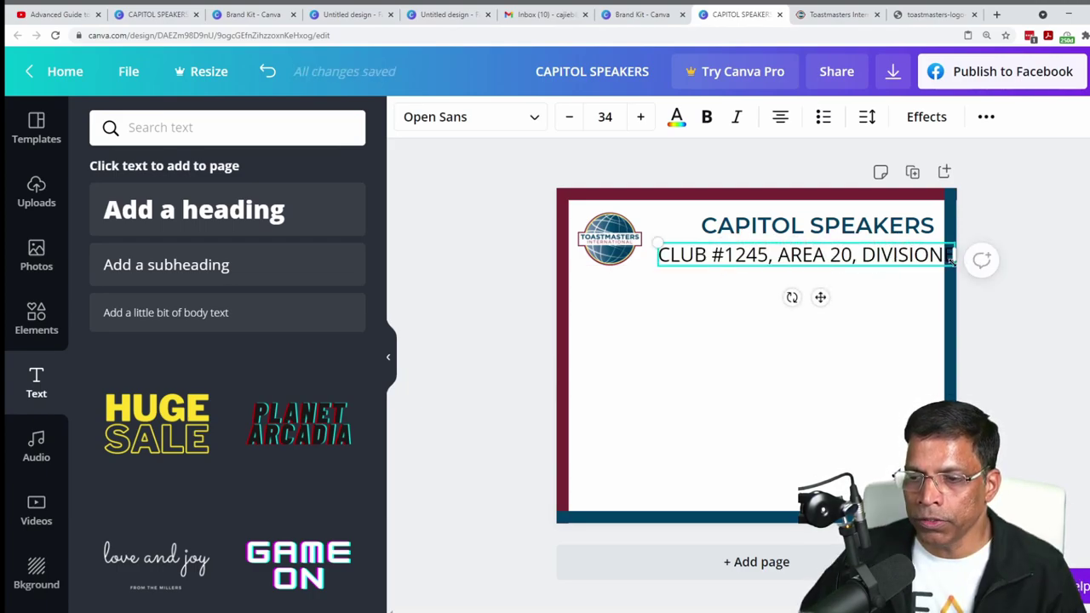
Shrink the subheading to about size 24.5, right-aligned beneath the heading, and color its text maroon #772432.
drag(947, 257, 870, 247)
drag(935, 248, 698, 251)
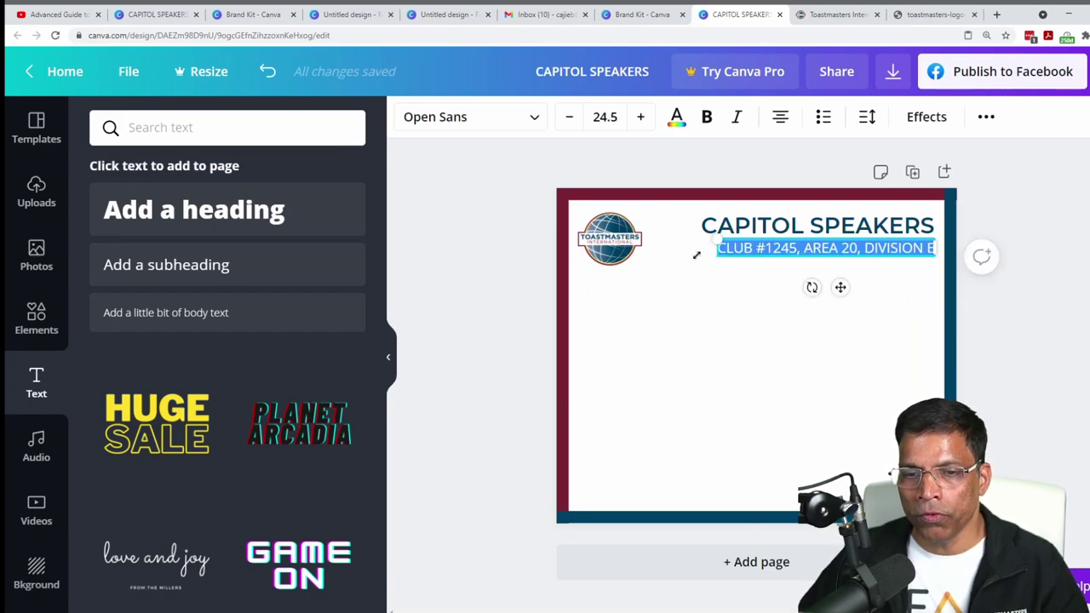
click(676, 119)
click(203, 291)
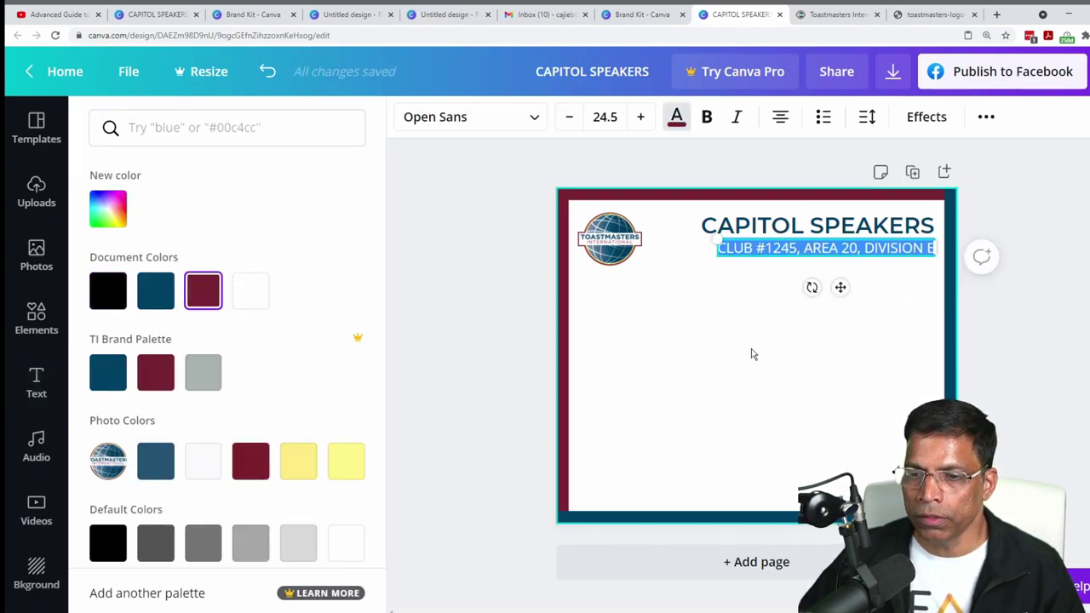
Move the club details line slightly down and widen the heading and club details text boxes toward the logo.
click(752, 354)
drag(829, 248, 827, 254)
click(704, 232)
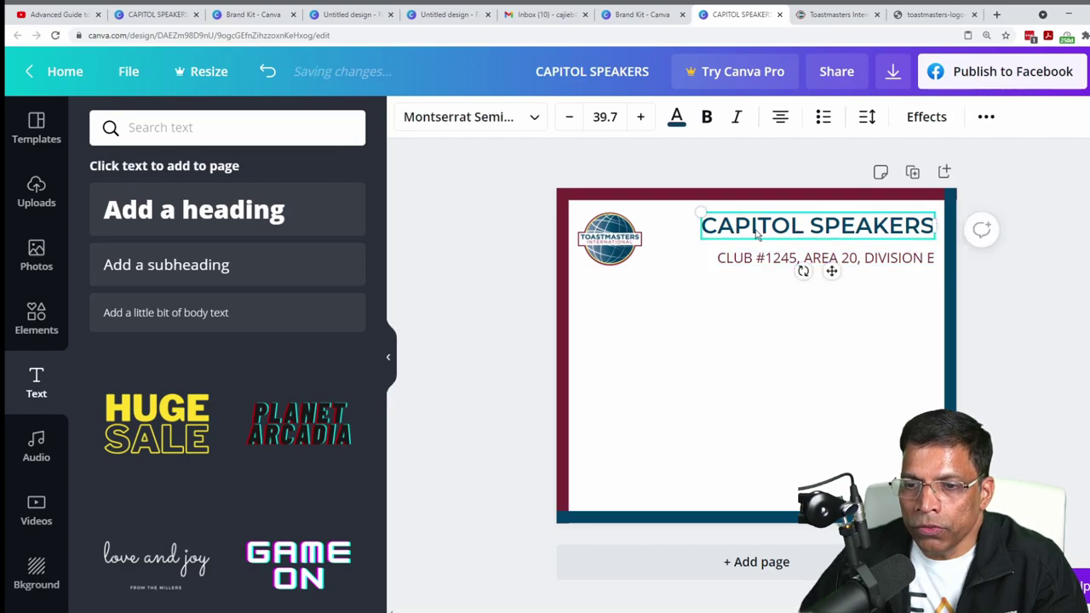
drag(699, 225, 665, 226)
click(724, 260)
drag(724, 260, 706, 259)
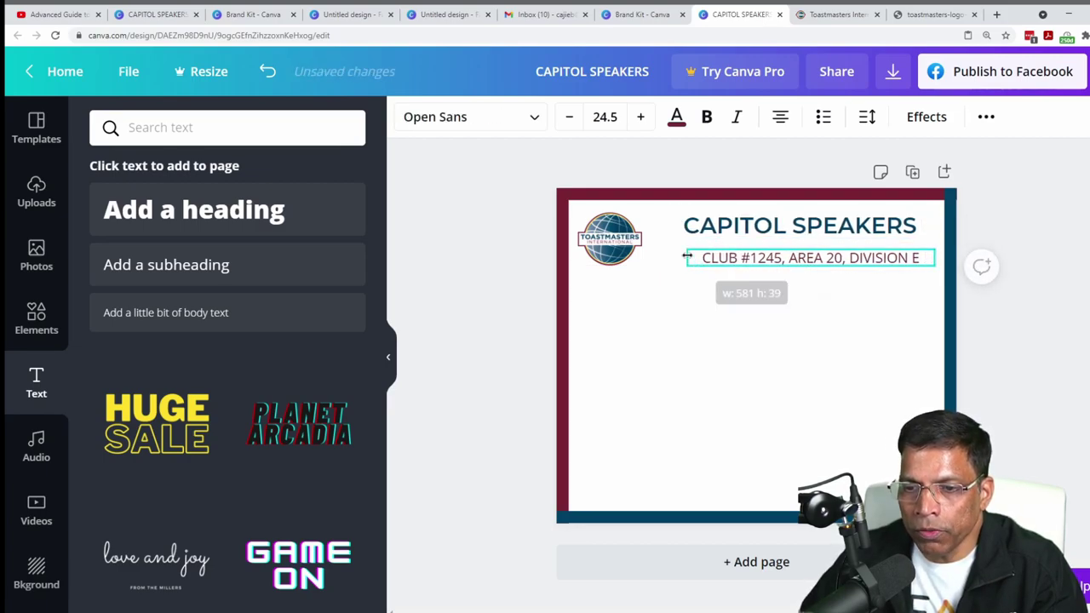
Right-align the heading CAPITOL SPEAKERS within its widened text box.
click(709, 236)
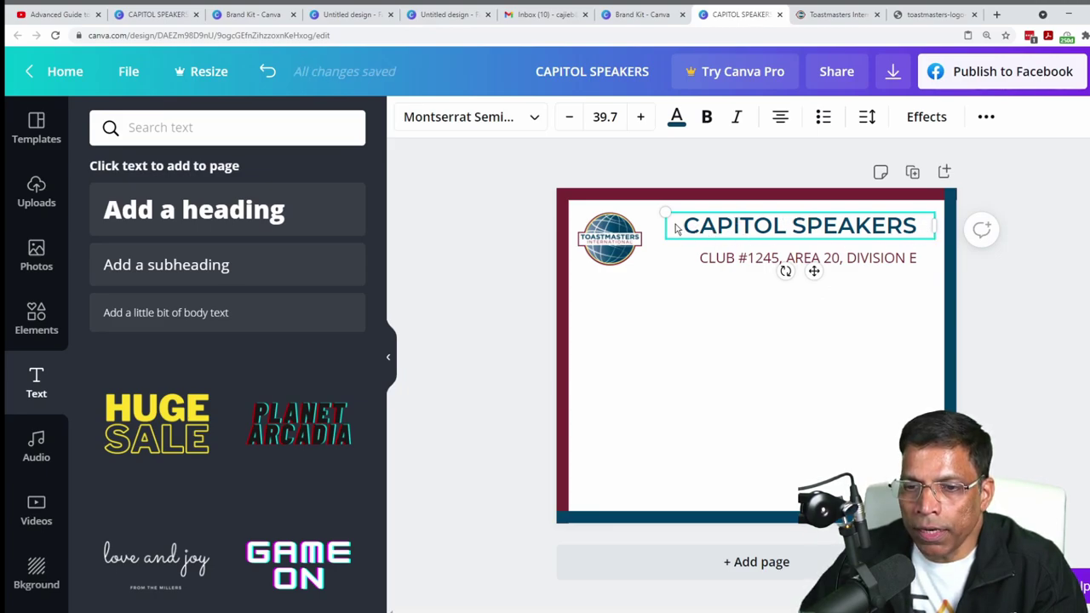
click(782, 118)
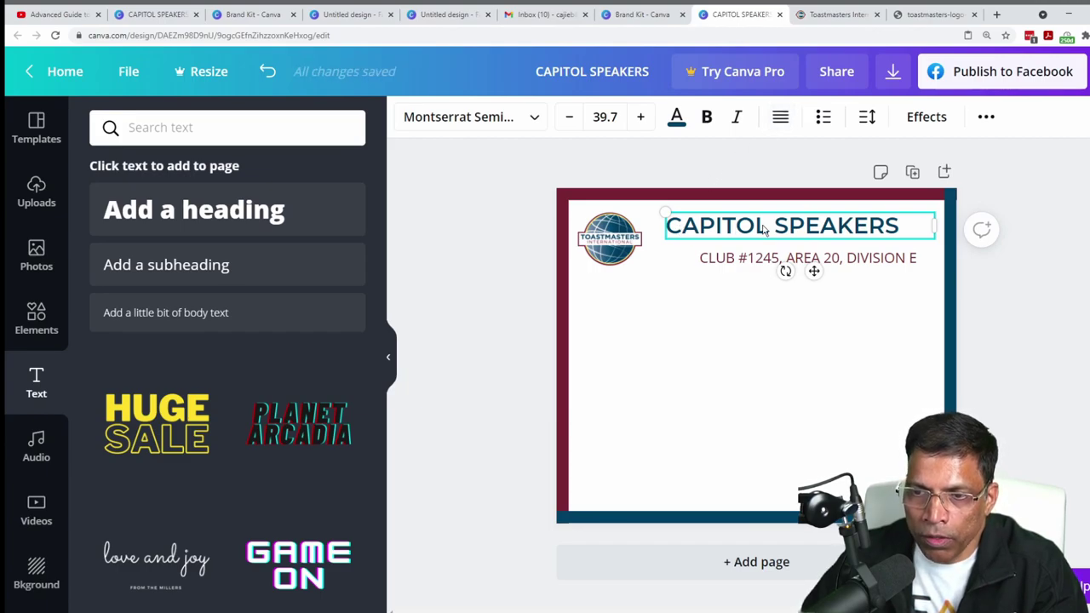
click(780, 119)
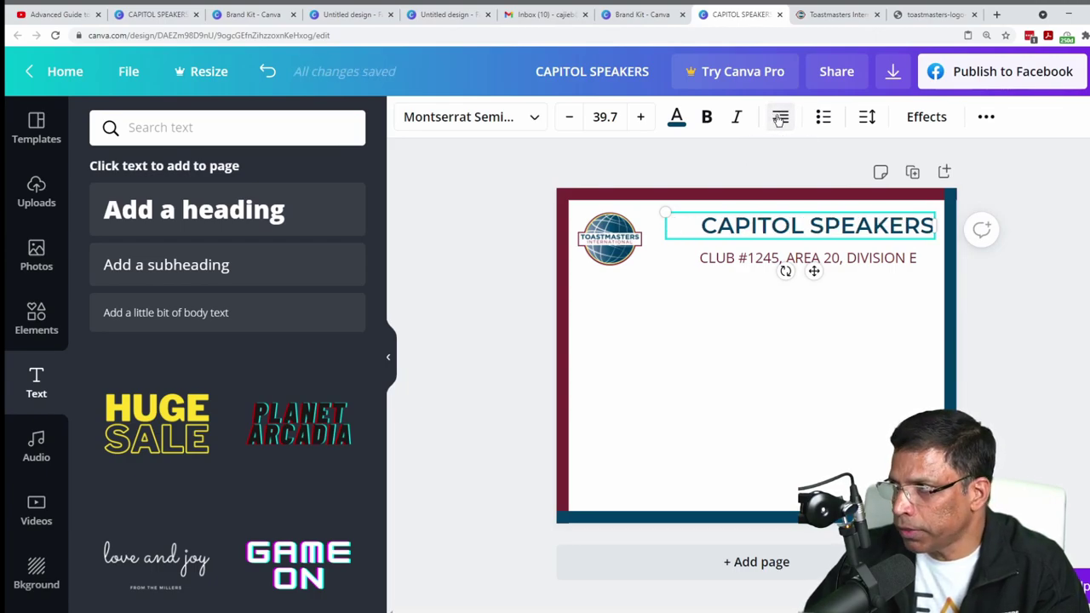
click(779, 120)
click(779, 119)
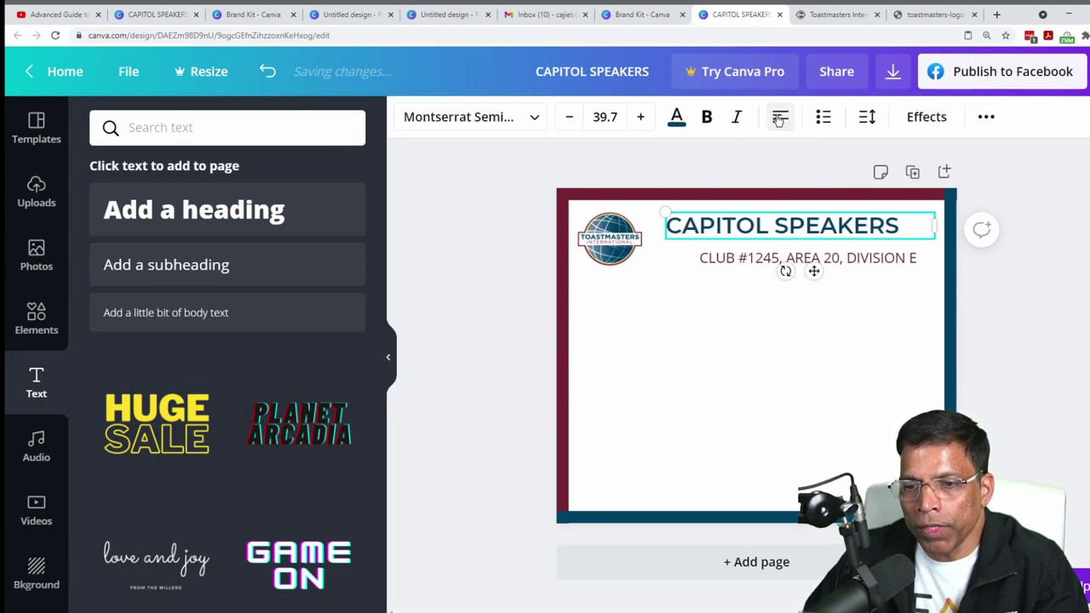
click(779, 119)
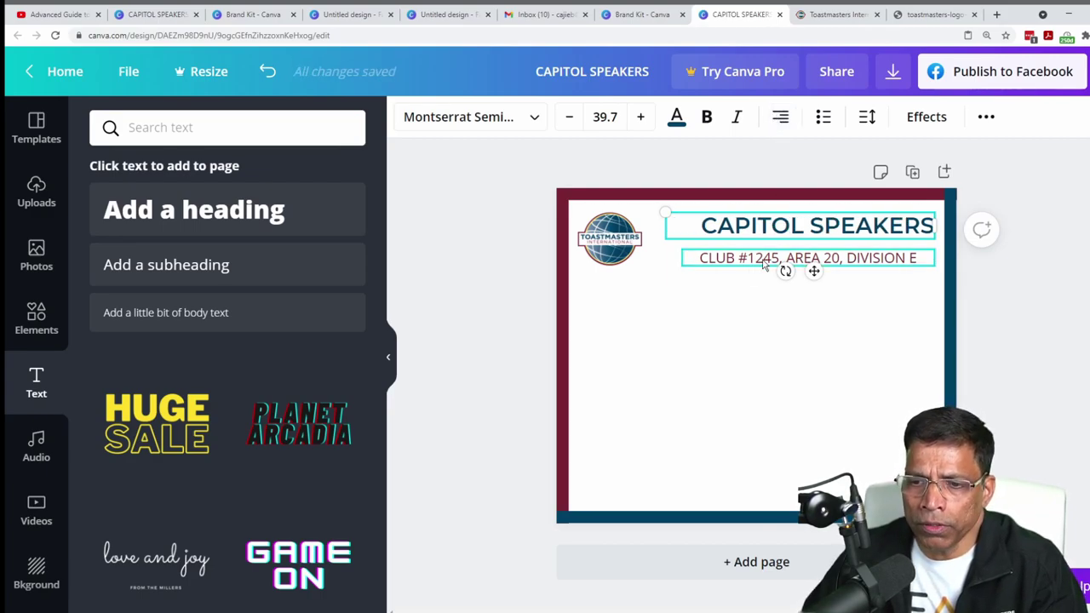
Match the club details text box to the heading's width and right-align it directly beneath the heading.
drag(767, 258, 737, 258)
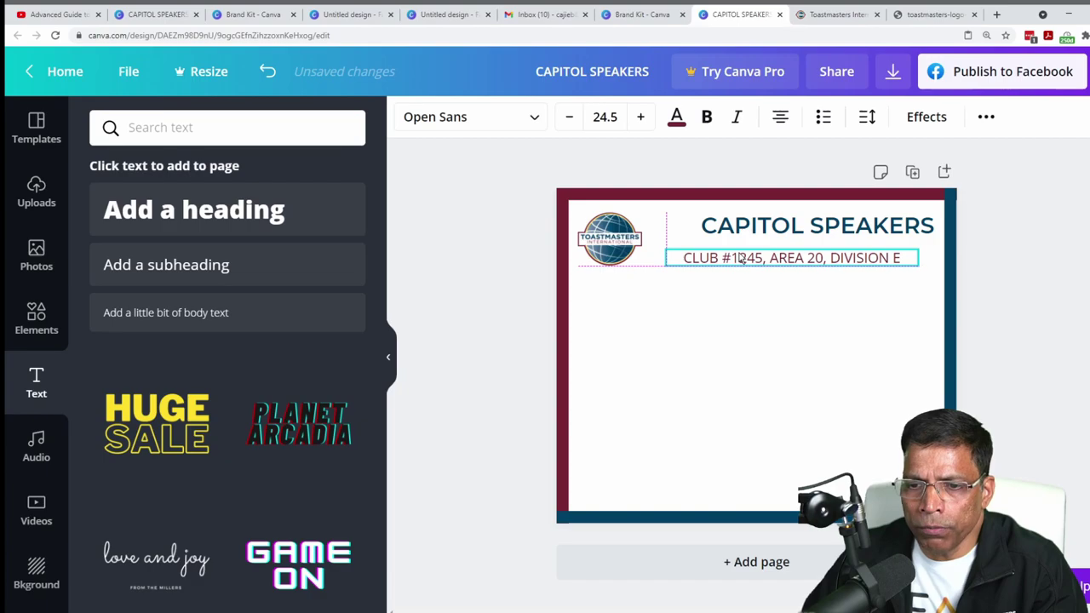
drag(917, 256, 936, 257)
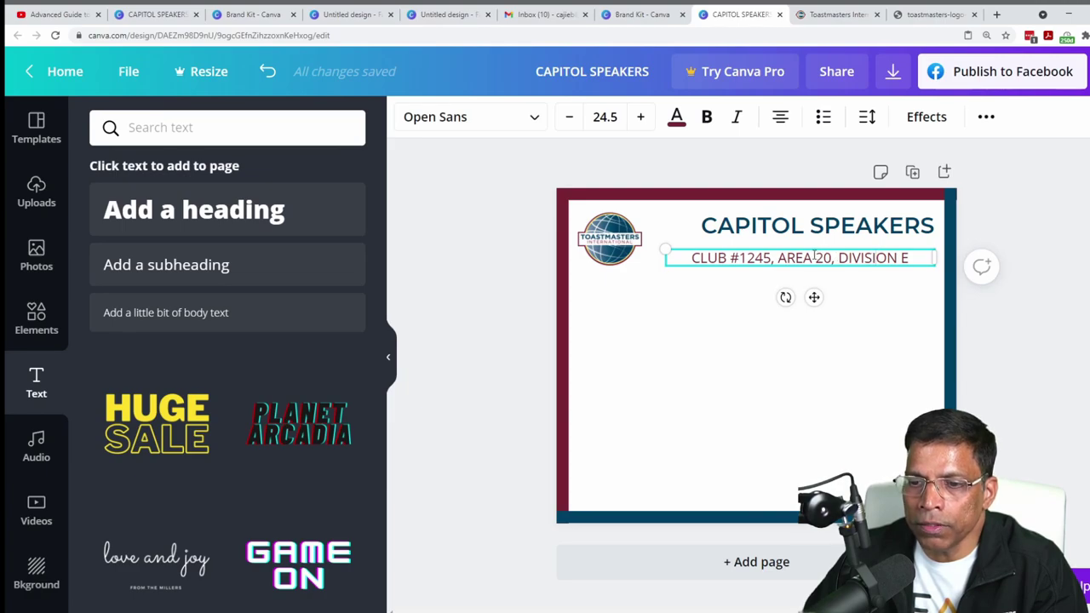
mouse_move(806, 248)
mouse_down()
mouse_move(755, 255)
mouse_move(800, 255)
mouse_up()
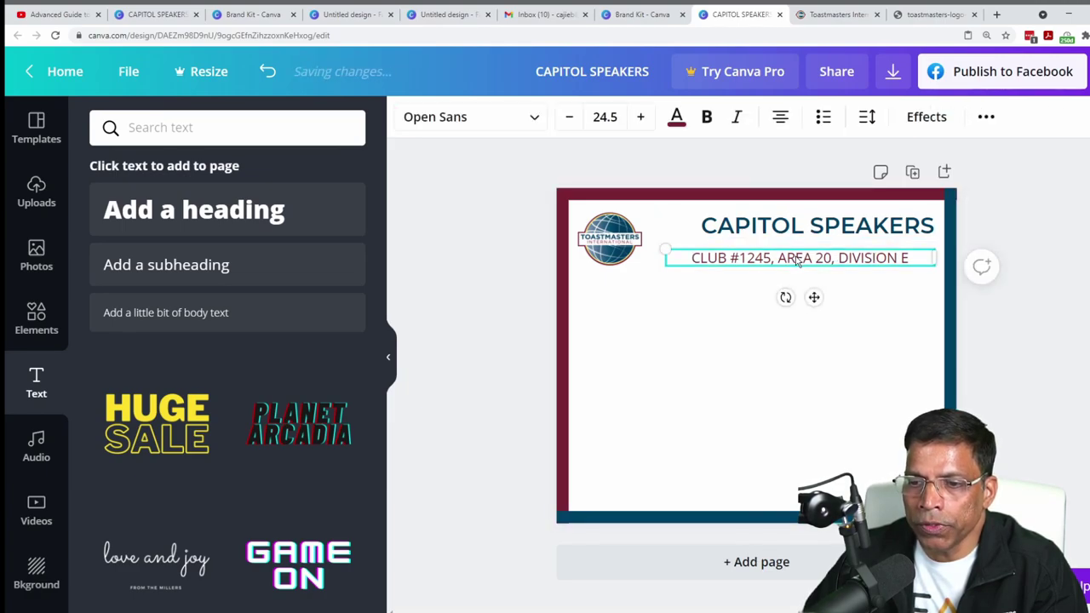
click(780, 117)
click(780, 117)
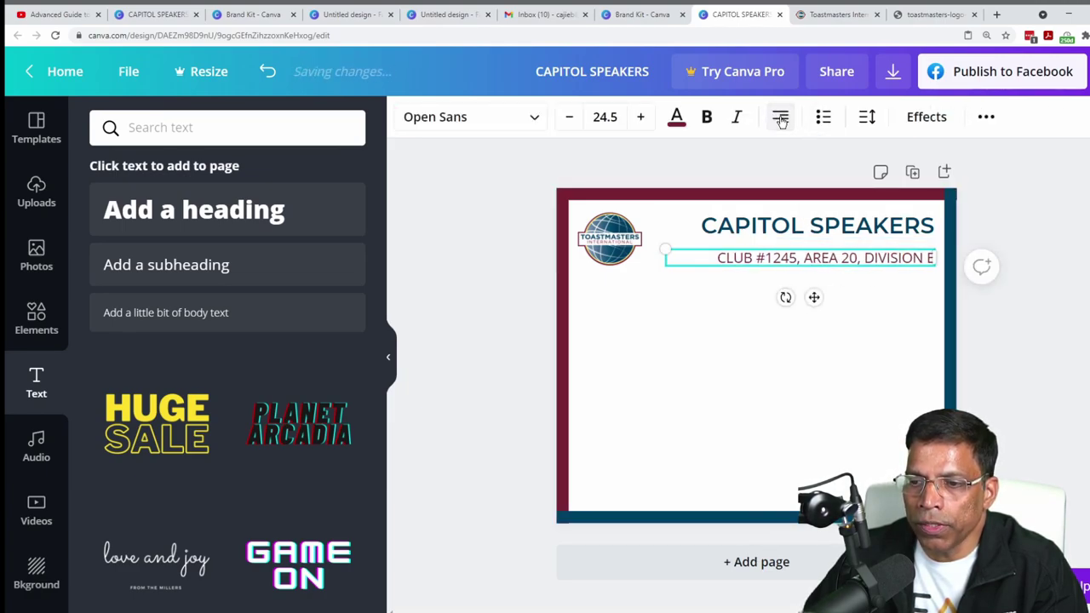
drag(815, 265, 816, 255)
shift+click(934, 216)
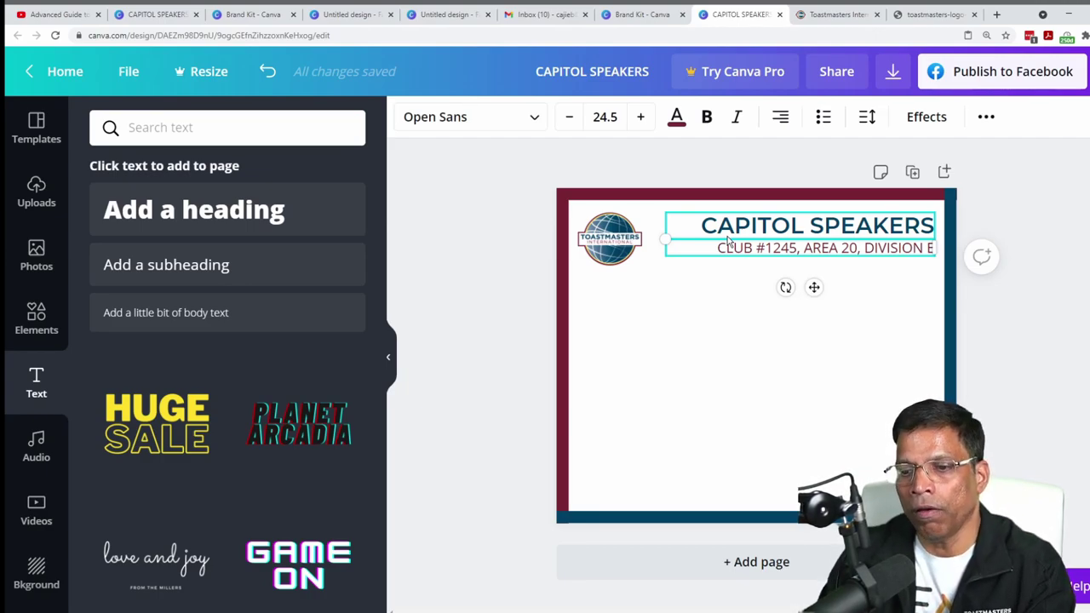
Add a solid horizontal line beneath the logo and club details, spanning the page between the border's inner edges.
click(158, 14)
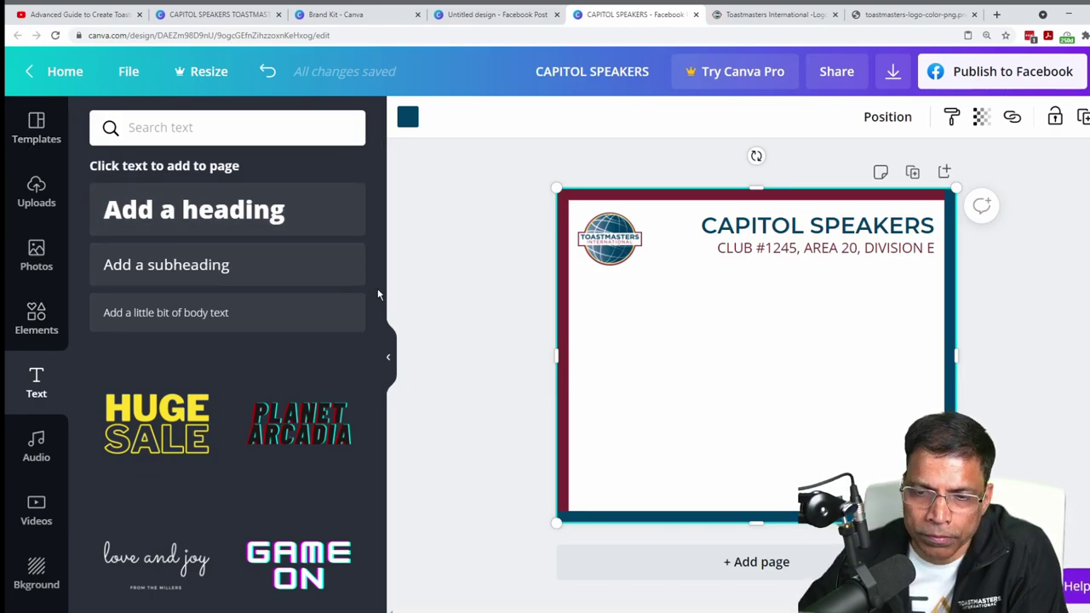
click(37, 319)
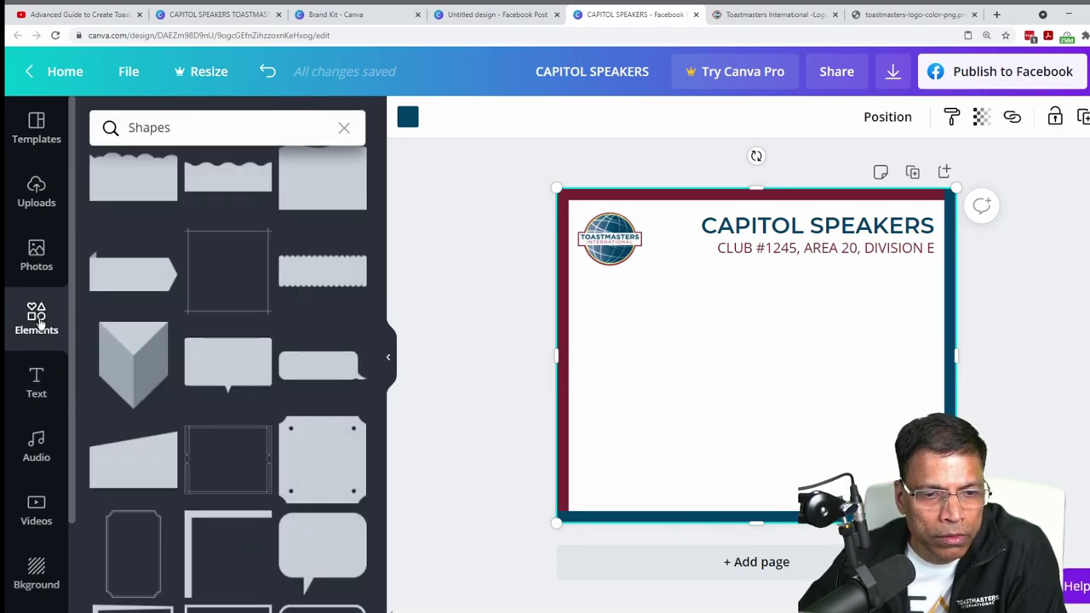
click(122, 289)
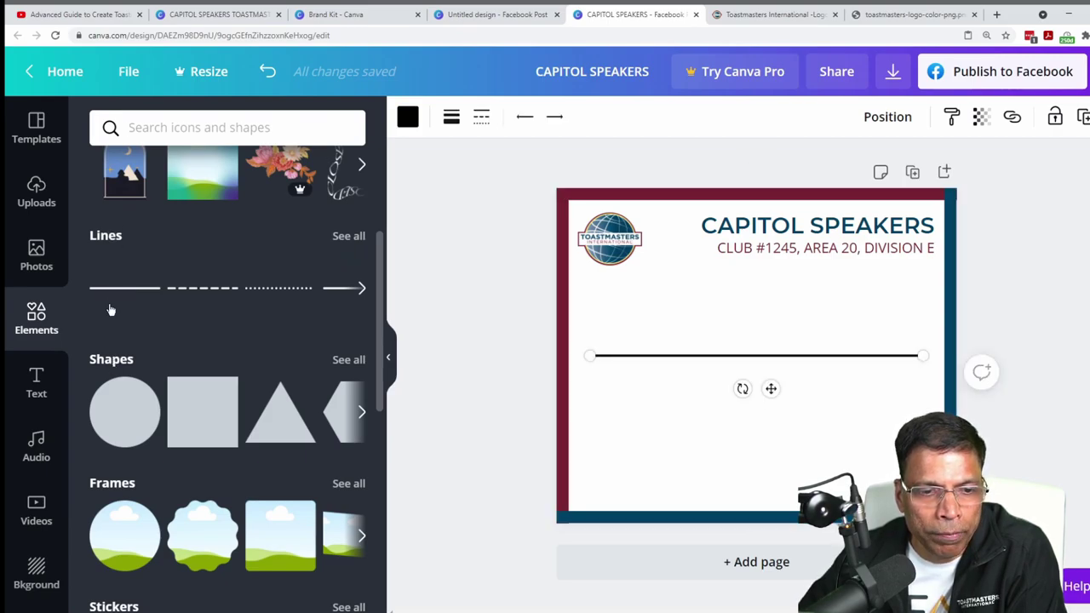
drag(637, 362, 944, 279)
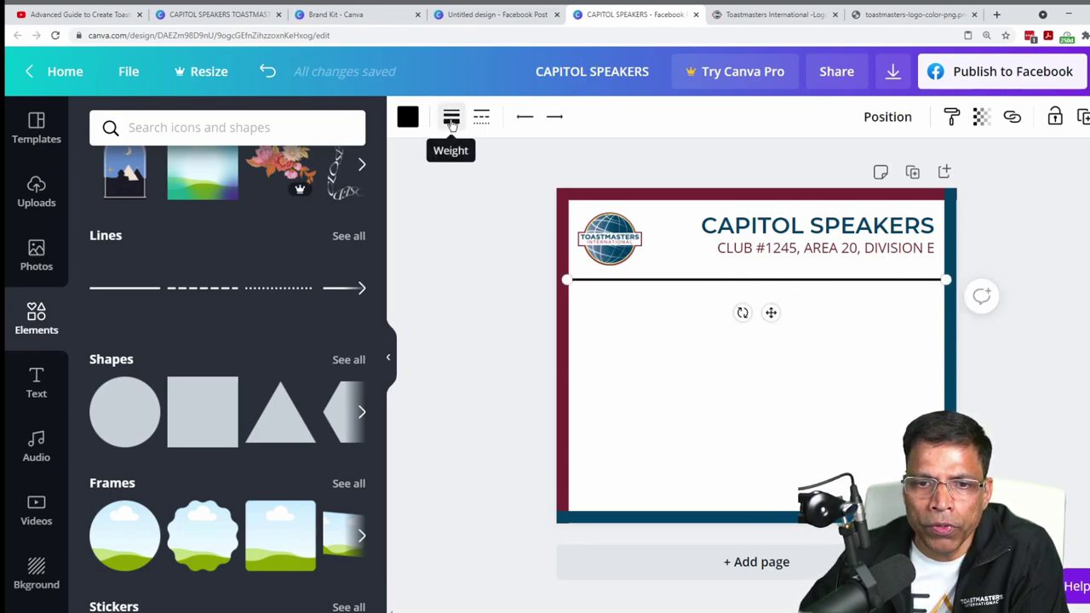
Color the divider line gray from the TI Brand Palette and set its line weight to 11.
click(451, 120)
mouse_move(557, 173)
mouse_down()
mouse_move(581, 176)
mouse_move(562, 172)
mouse_up()
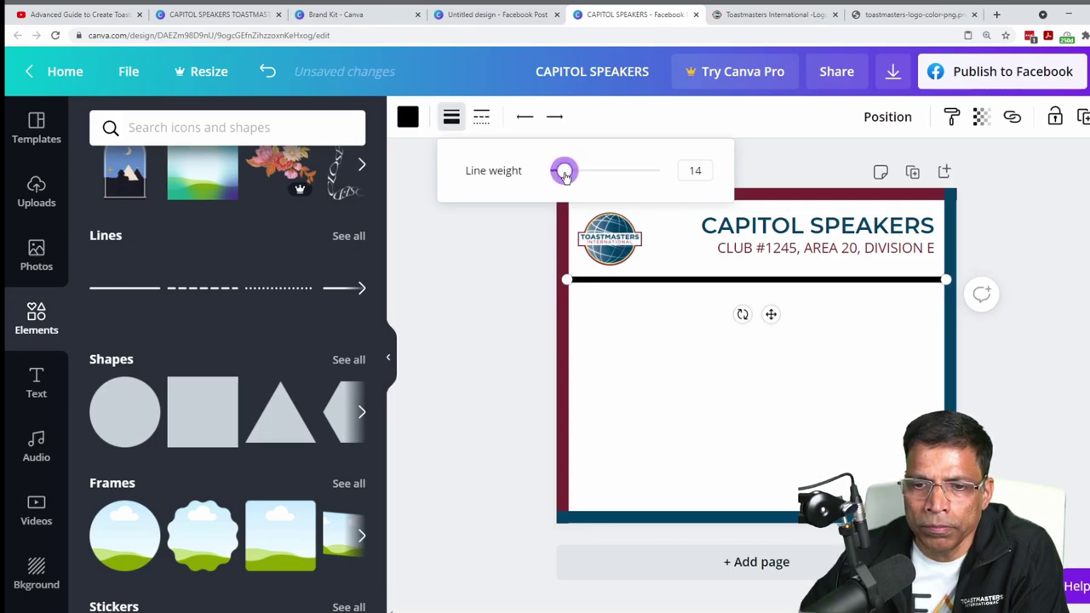
click(691, 279)
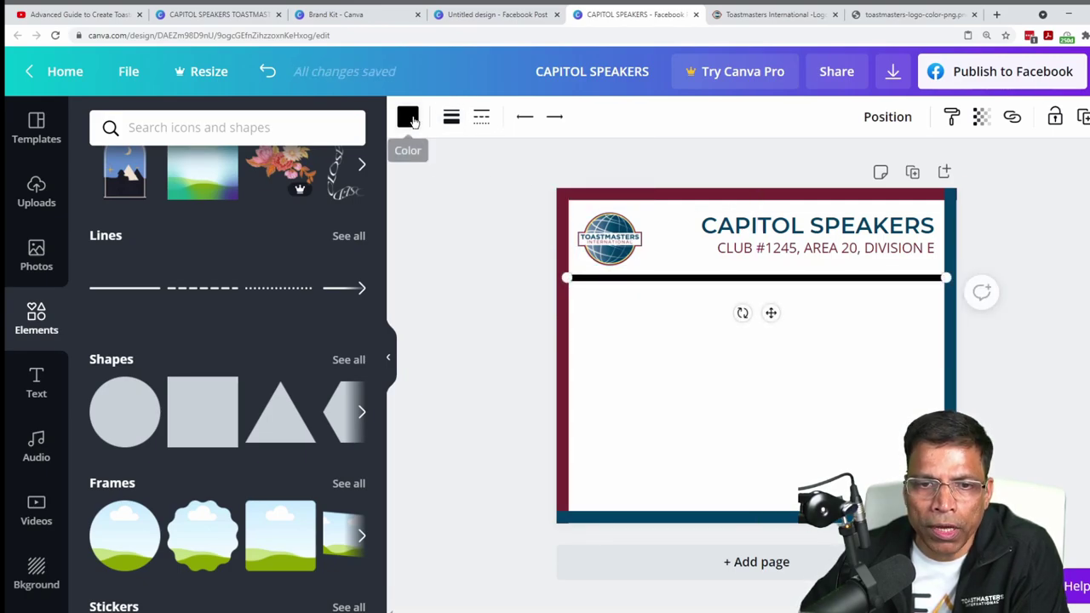
click(409, 118)
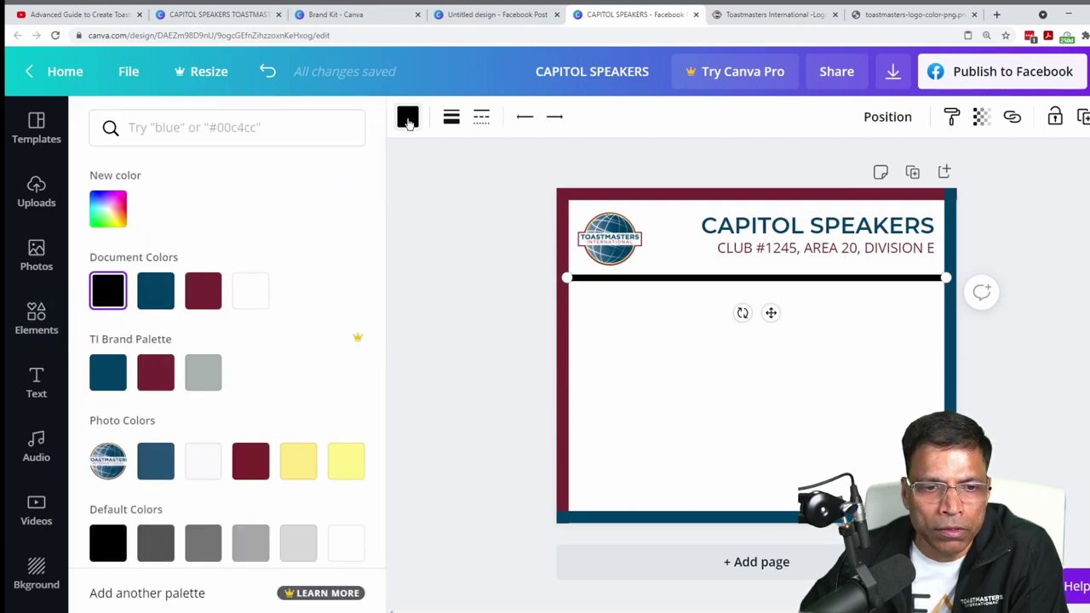
click(203, 371)
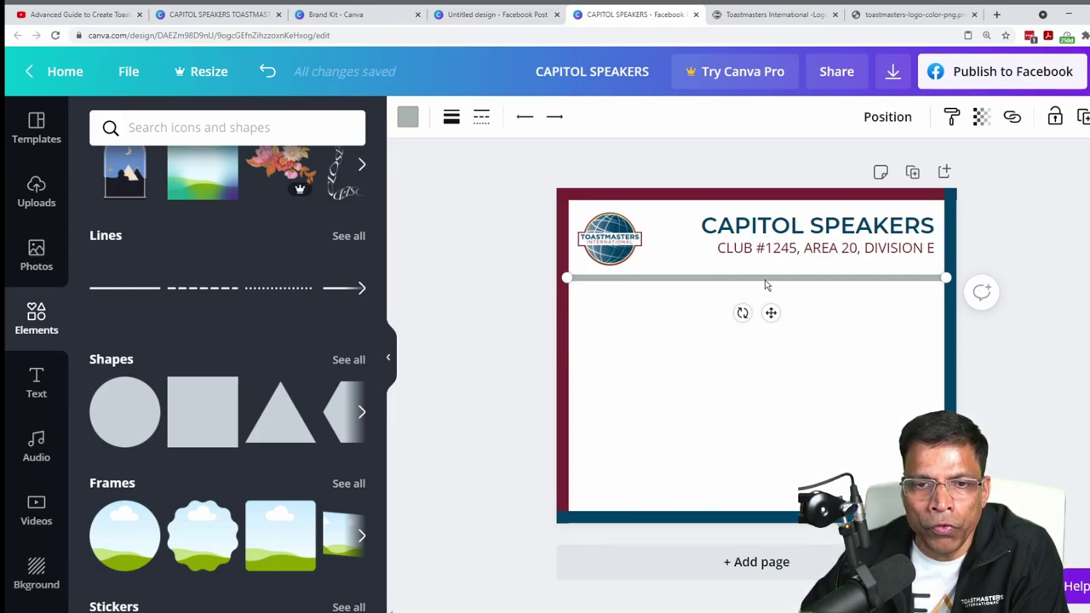
click(451, 116)
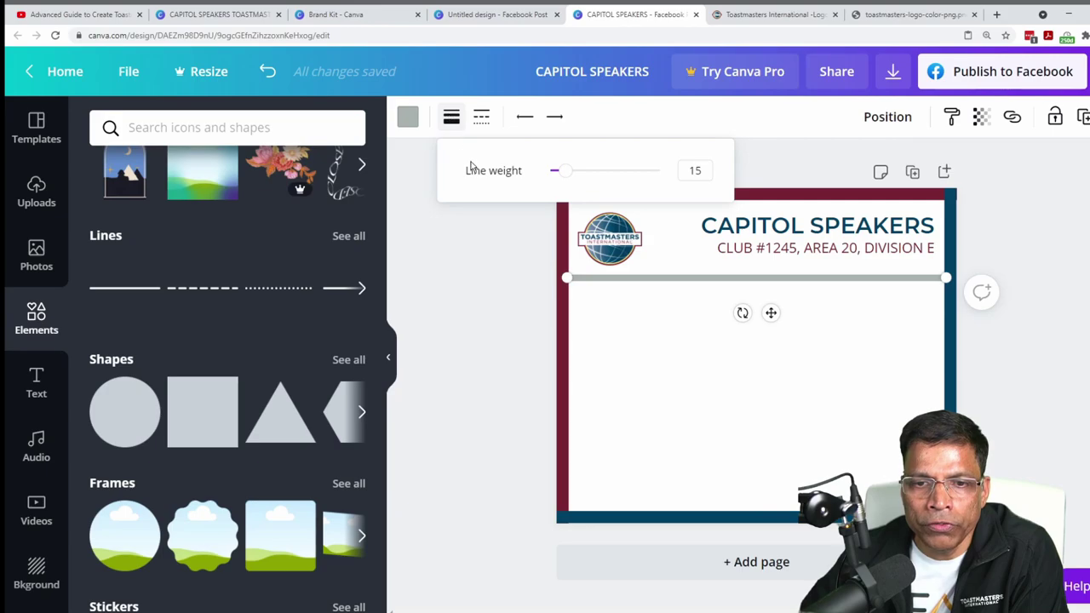
drag(566, 176, 560, 172)
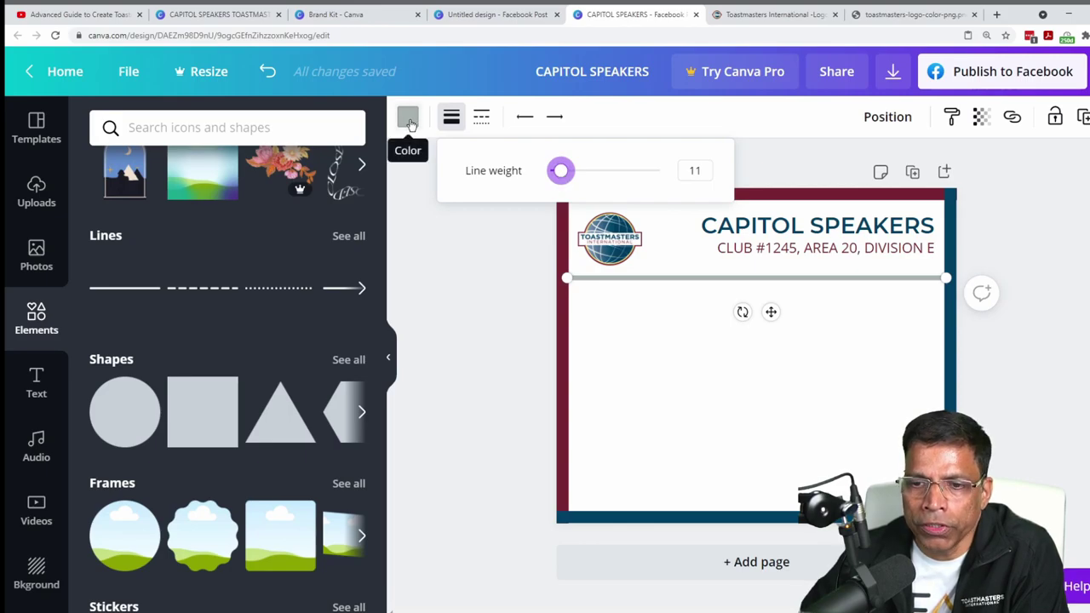
click(665, 321)
Add the two-tone vertical ribbon shape with a notched bottom and place it beneath the divider line, below the logo.
click(203, 14)
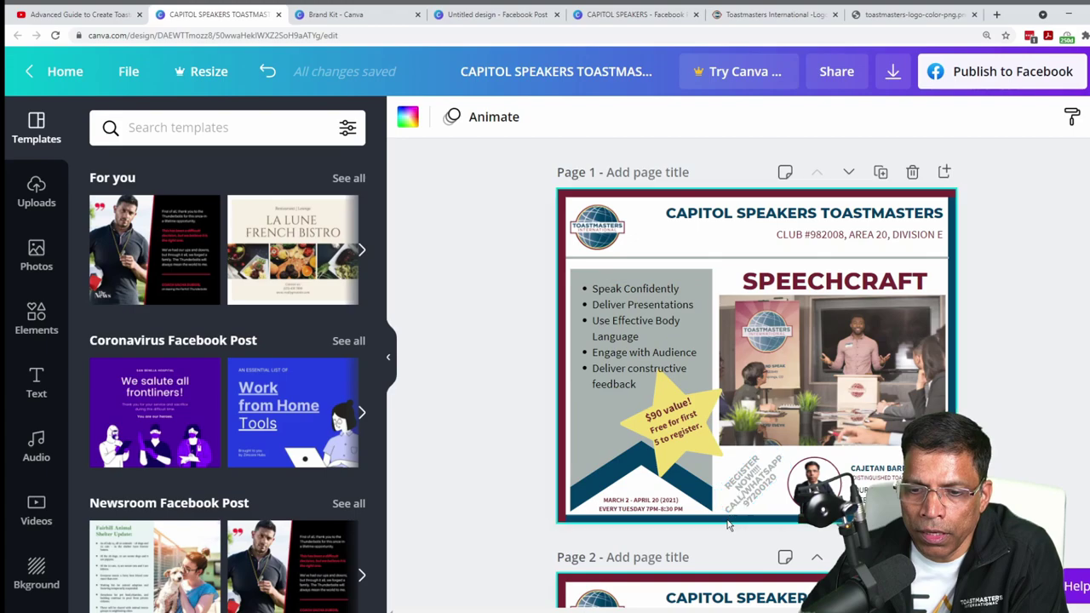
key(ctrl+5)
scroll(235, 300, down, 3)
scroll(235, 300, down, 10)
click(322, 349)
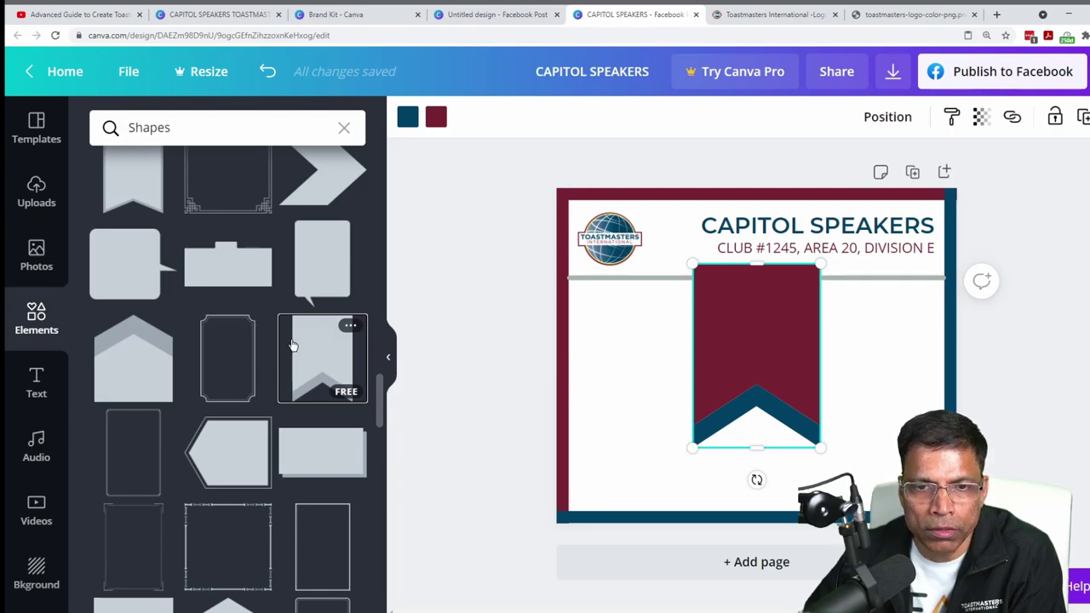
drag(762, 356, 650, 376)
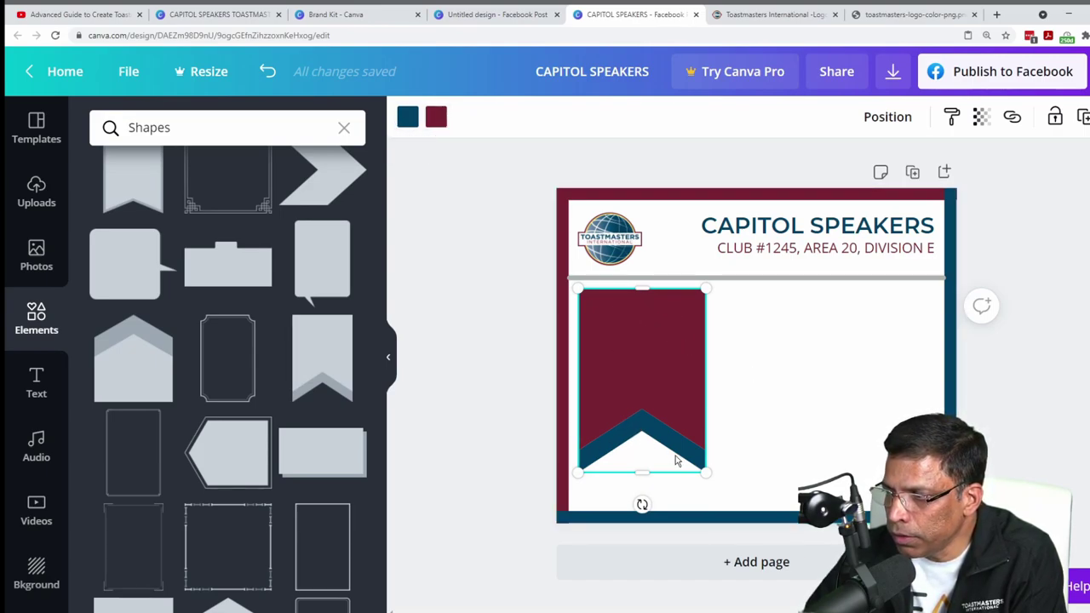
Recolor the ribbon's maroon body with the gray from the document colors.
click(436, 118)
click(204, 296)
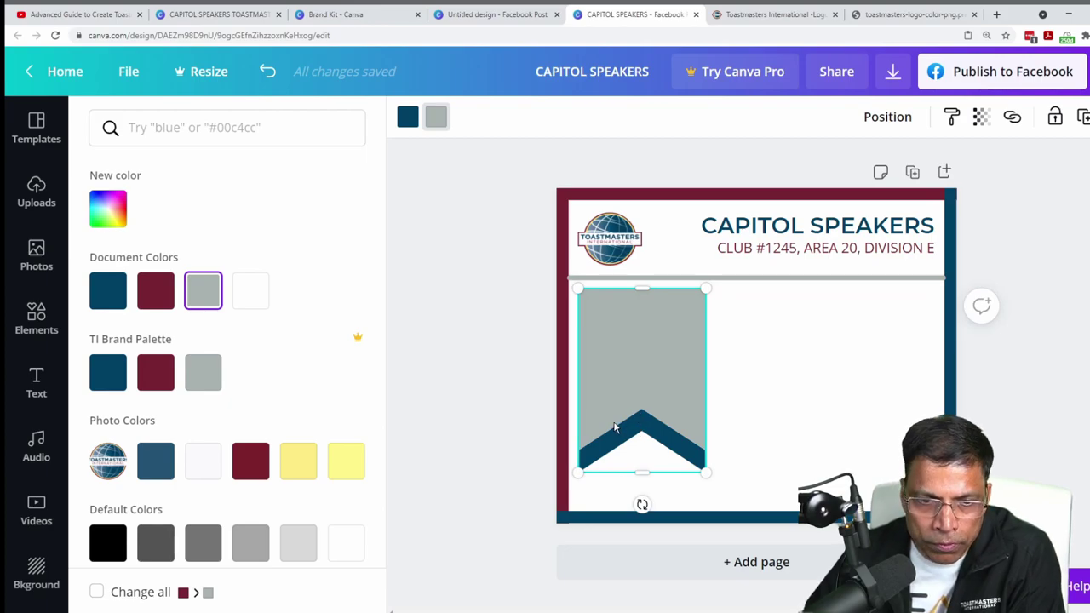
click(615, 427)
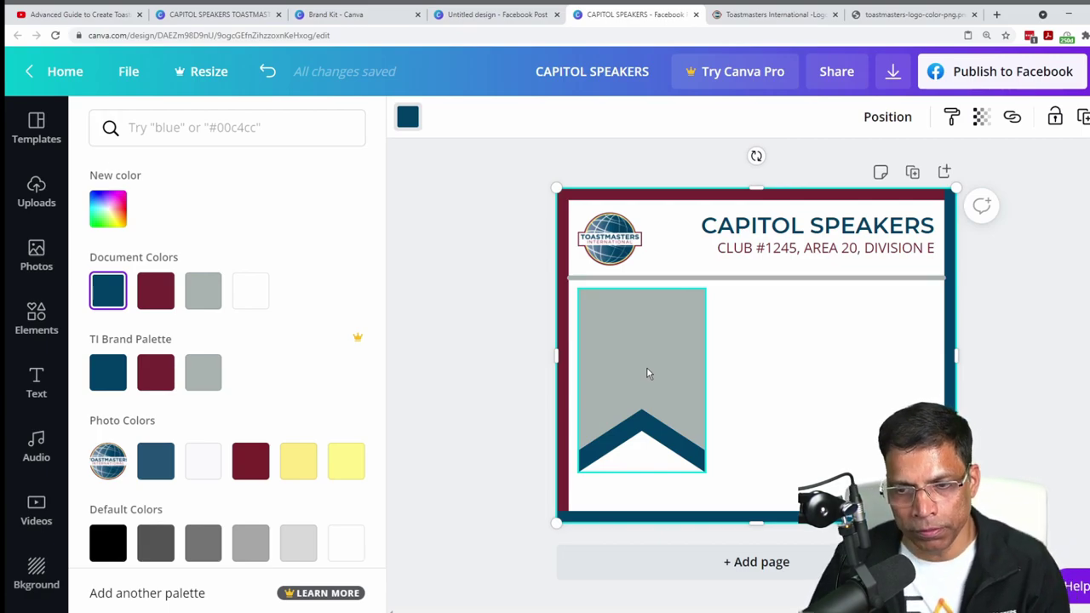
Add a five-pointed star from the Shapes collection, shrink it and place it over the ribbon's lower-right edge.
click(37, 317)
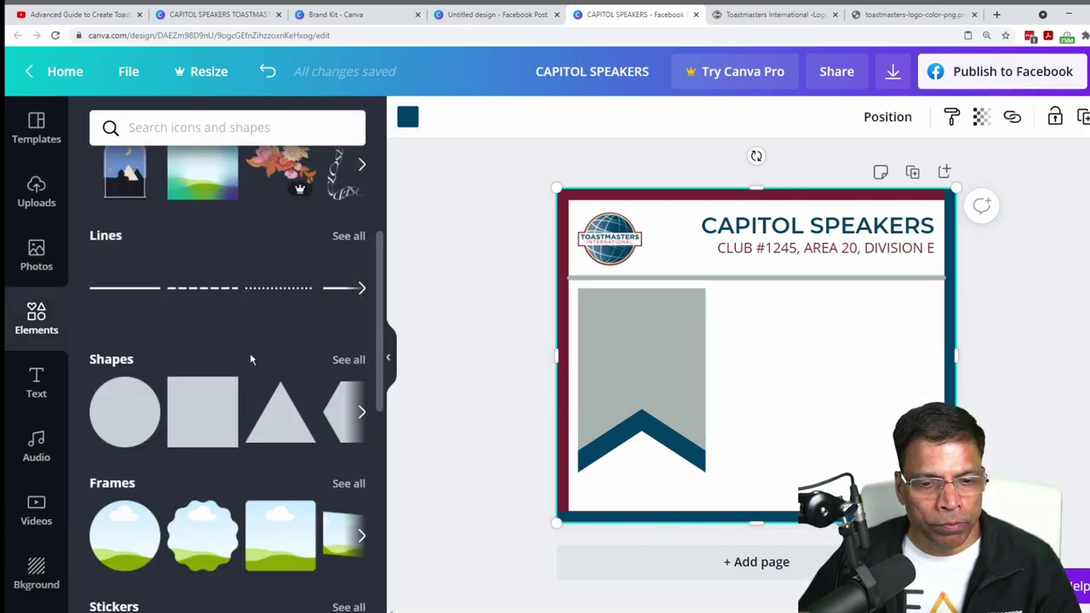
scroll(250, 359, down, 2)
click(348, 242)
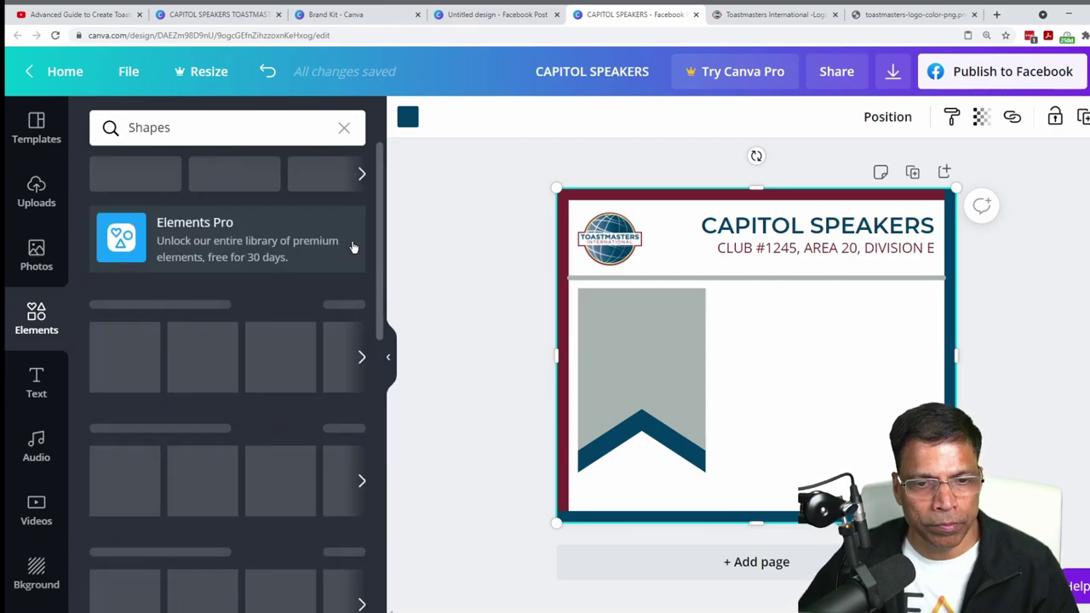
scroll(221, 281, down, 5)
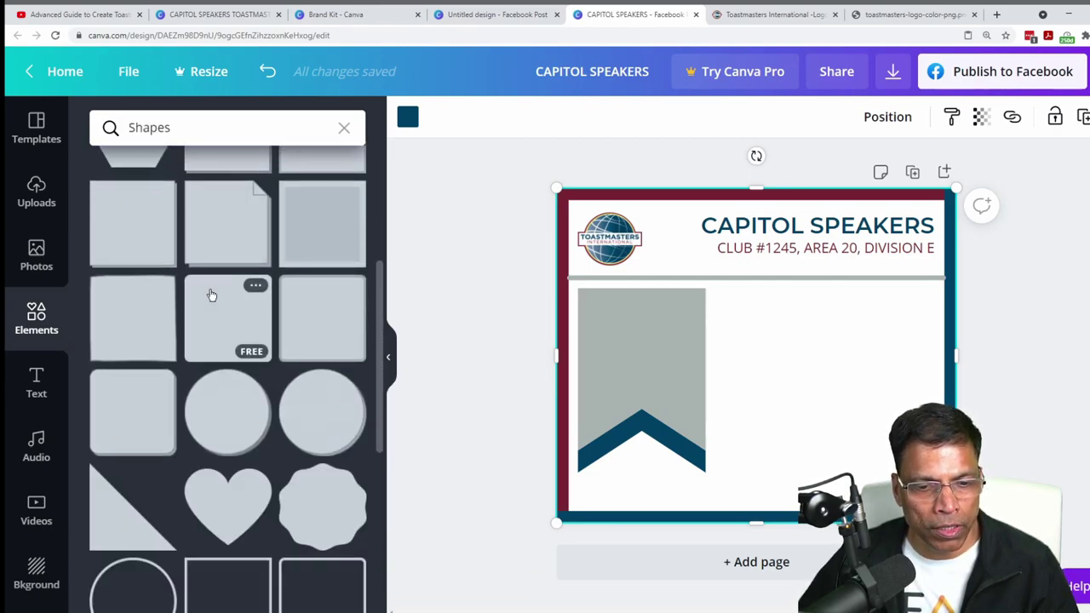
scroll(209, 294, down, 6)
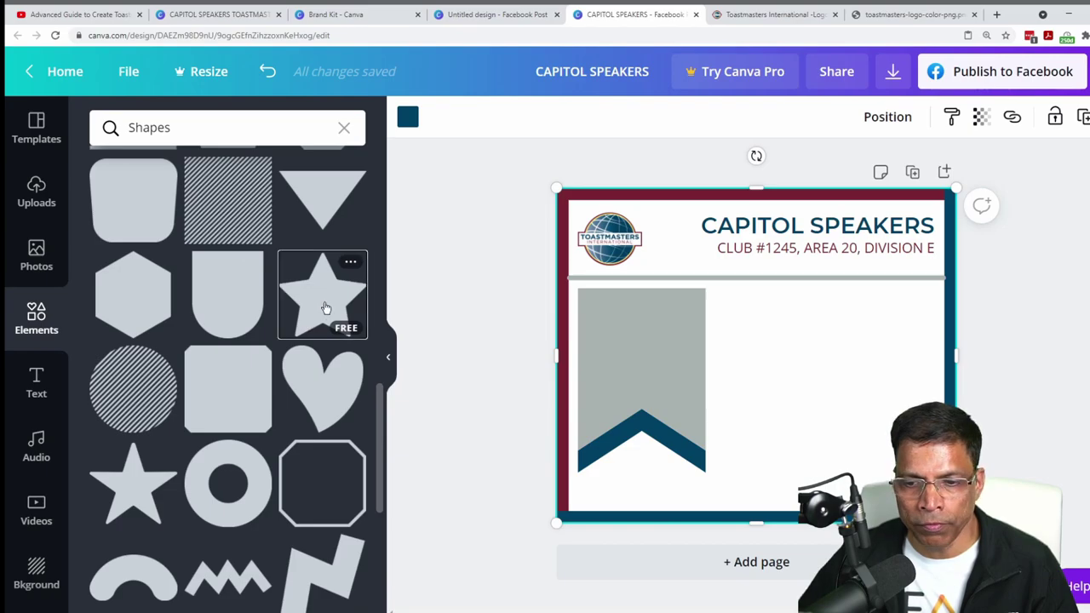
click(314, 318)
drag(855, 256, 757, 353)
drag(697, 394, 713, 359)
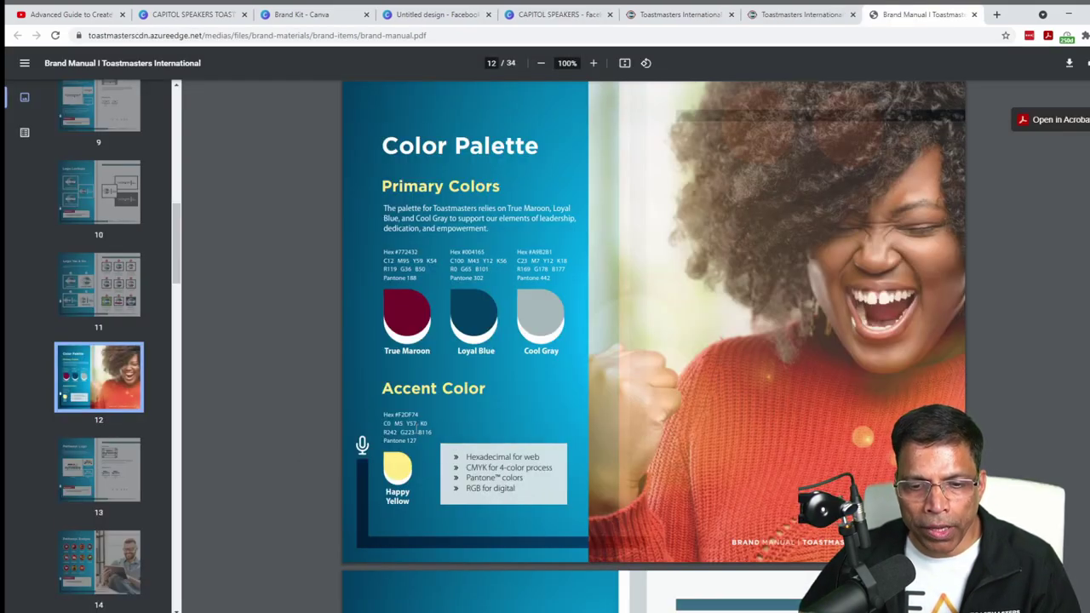
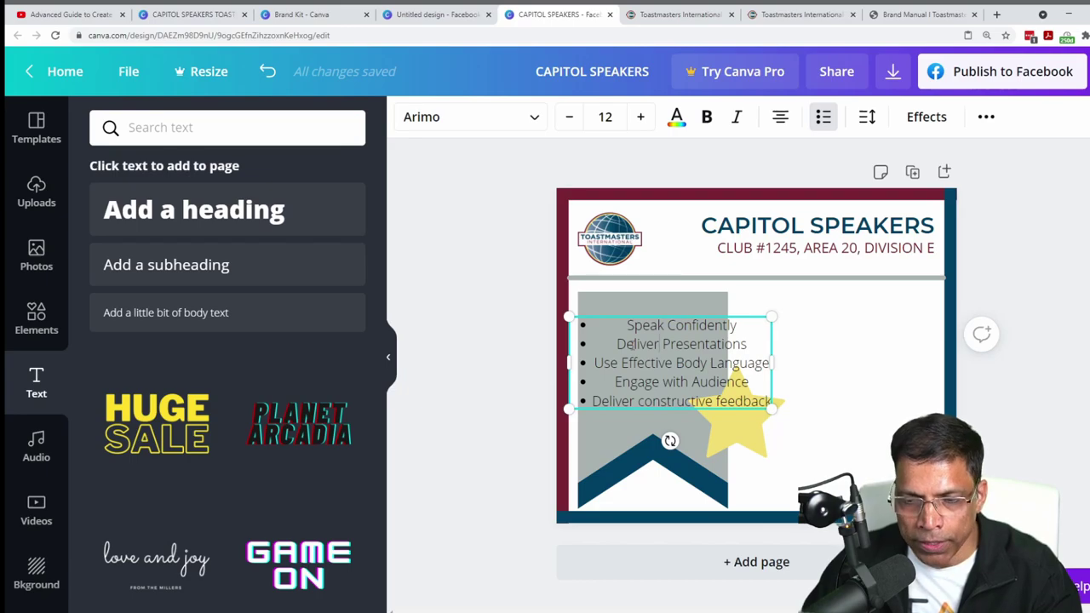
Left-align all lines of the bulleted list on the gray ribbon.
key(ctrl+a)
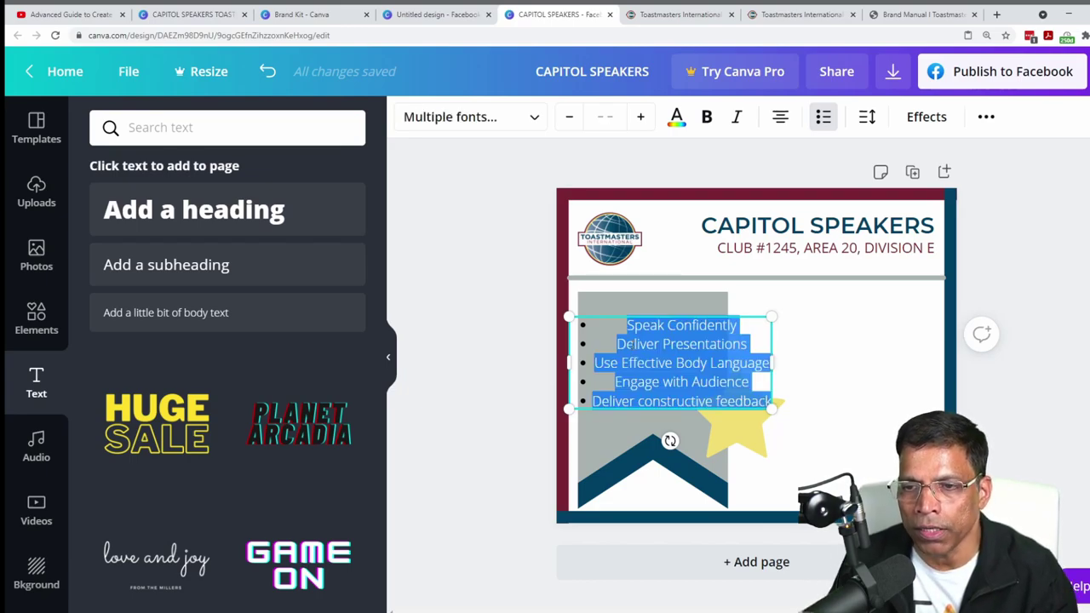
click(781, 121)
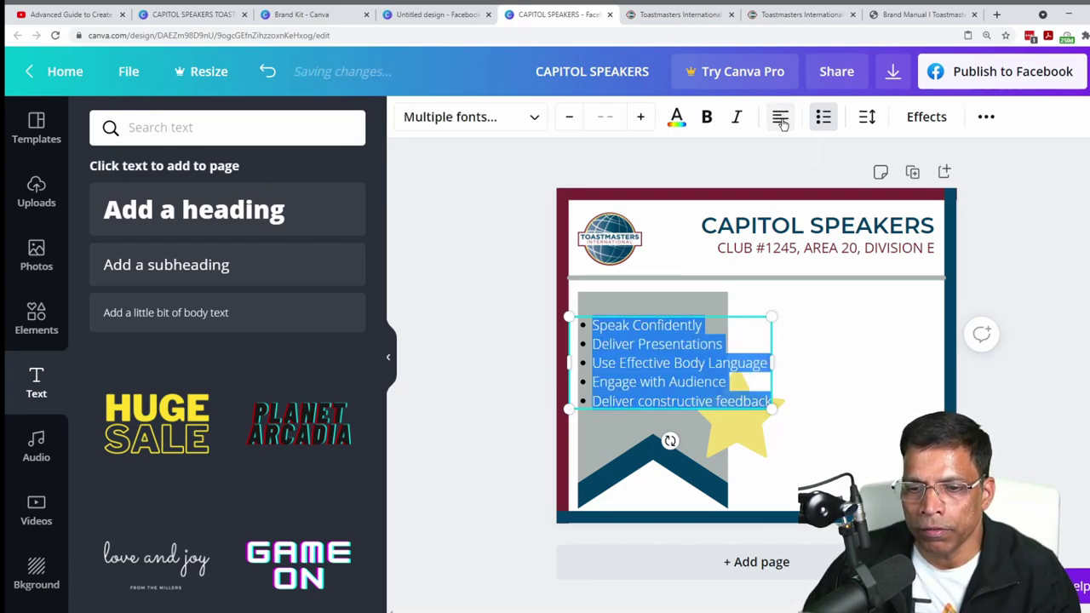
Keep the list bulleted and shrink it to fit within the gray ribbon's width.
click(824, 117)
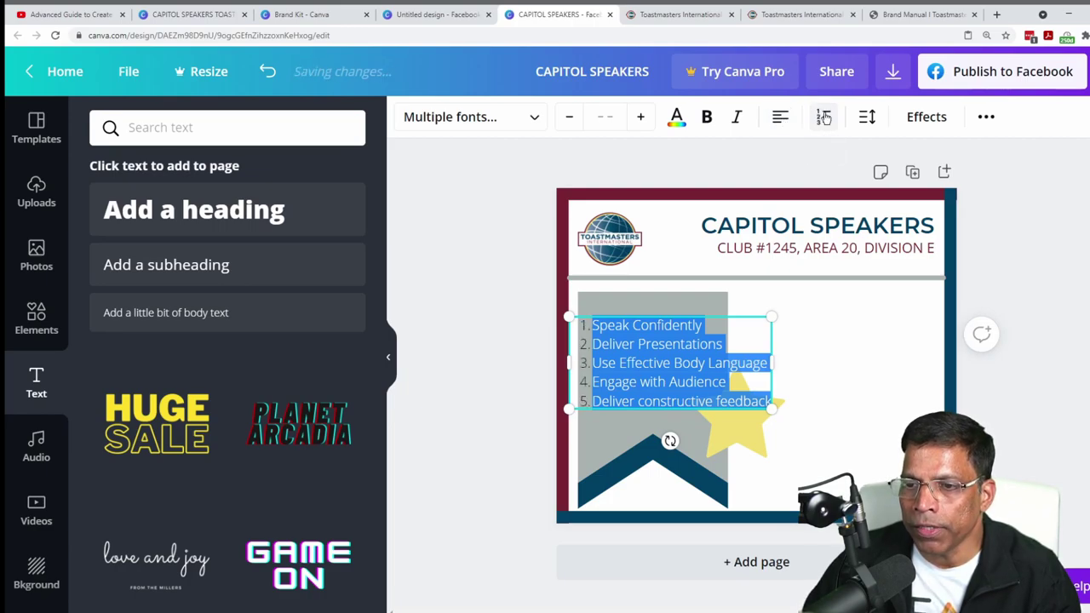
click(824, 118)
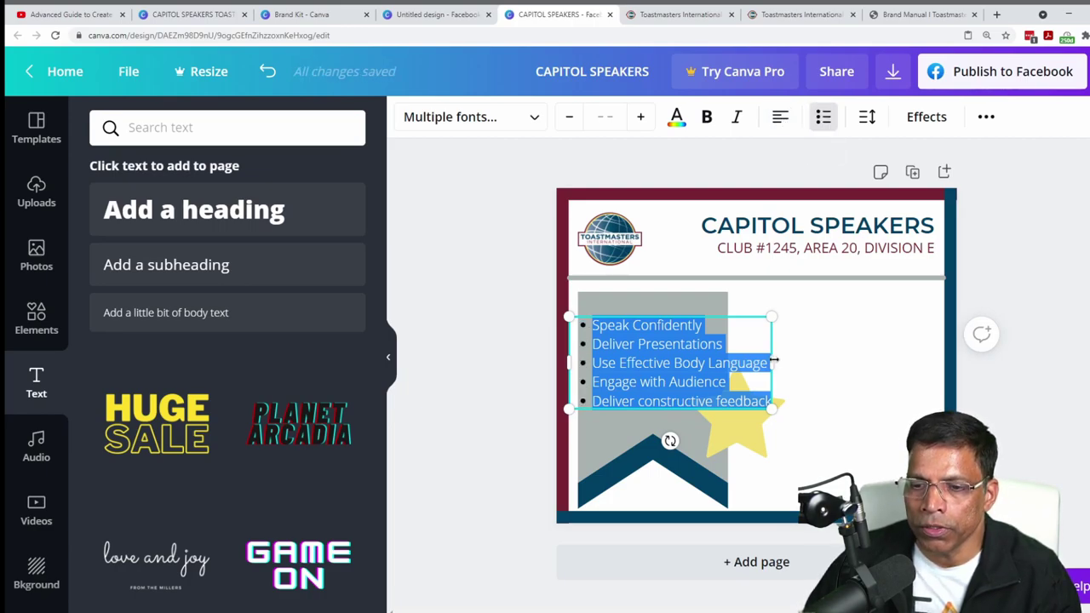
drag(769, 407, 720, 385)
drag(640, 315, 650, 320)
Increase the bulleted list's line height and move the list slightly higher on the gray ribbon.
click(875, 119)
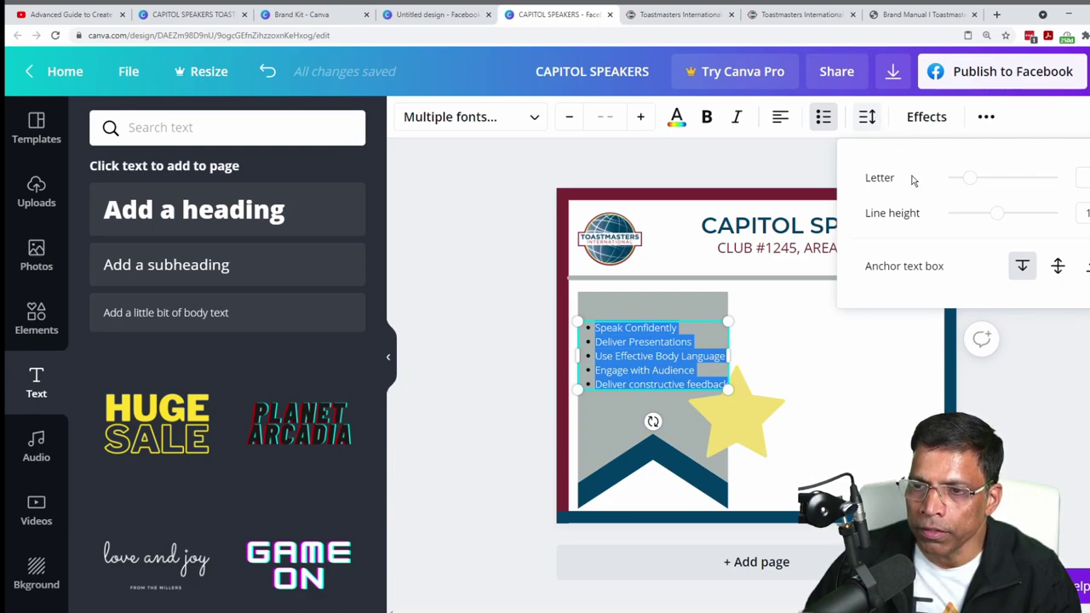
drag(998, 215, 1024, 216)
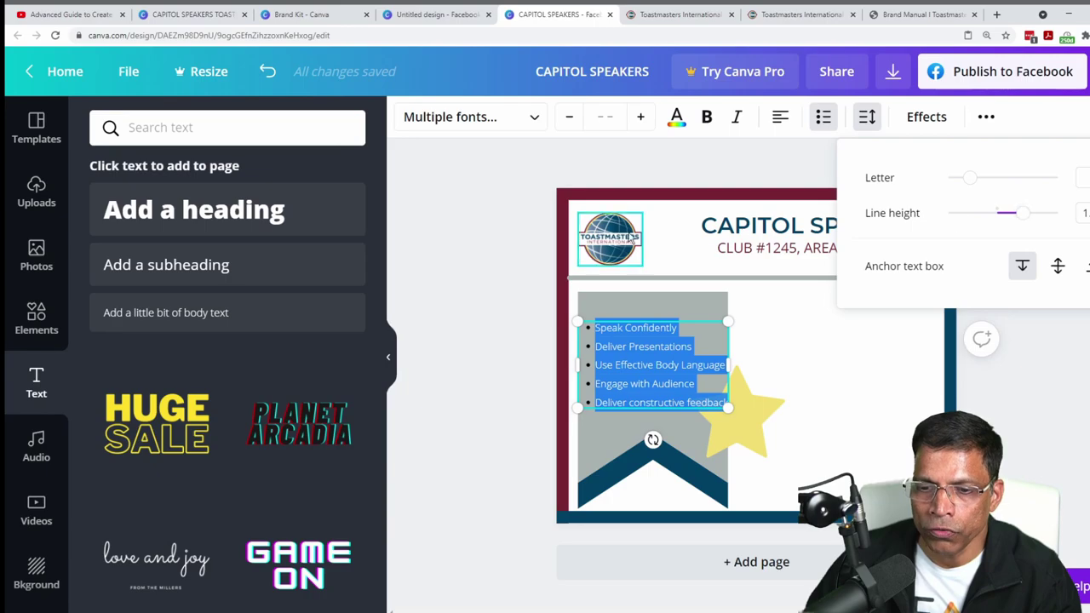
drag(616, 353, 614, 339)
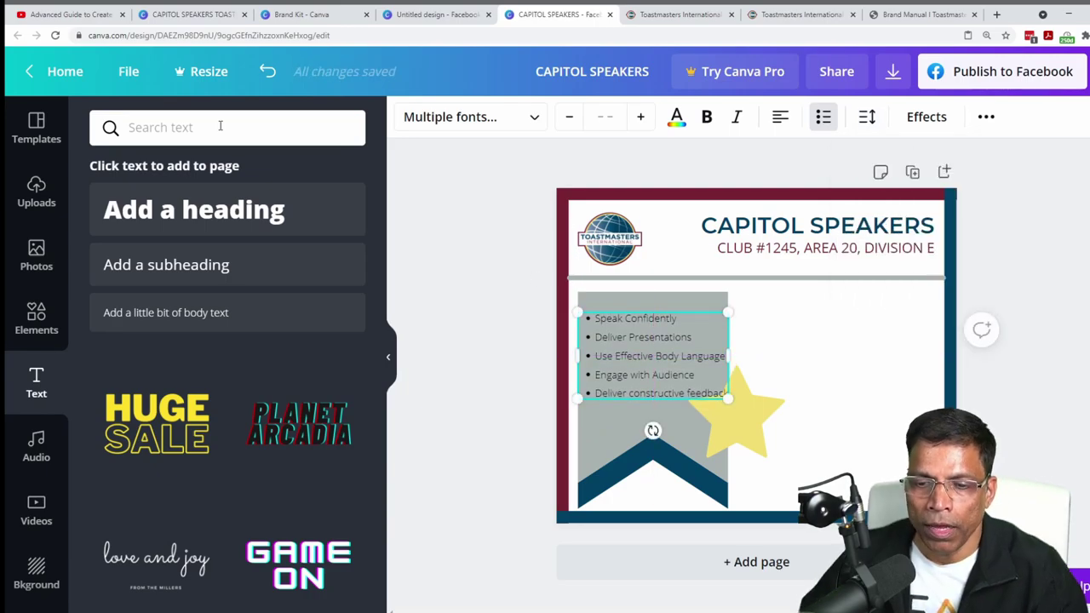
Change the font of the entire bulleted list to Source Sans Pro.
click(618, 337)
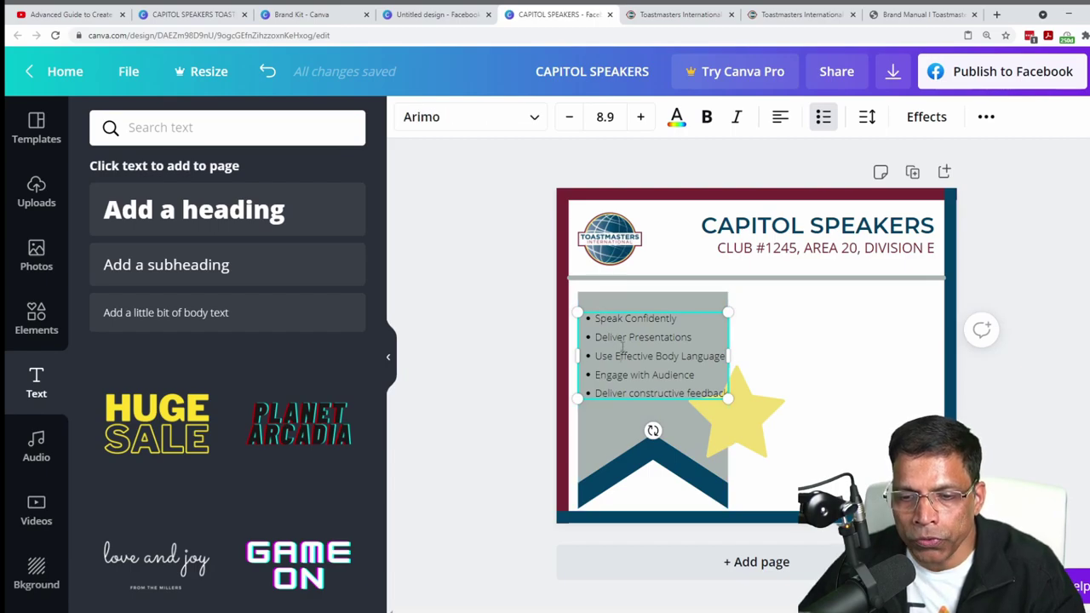
key(ctrl+a)
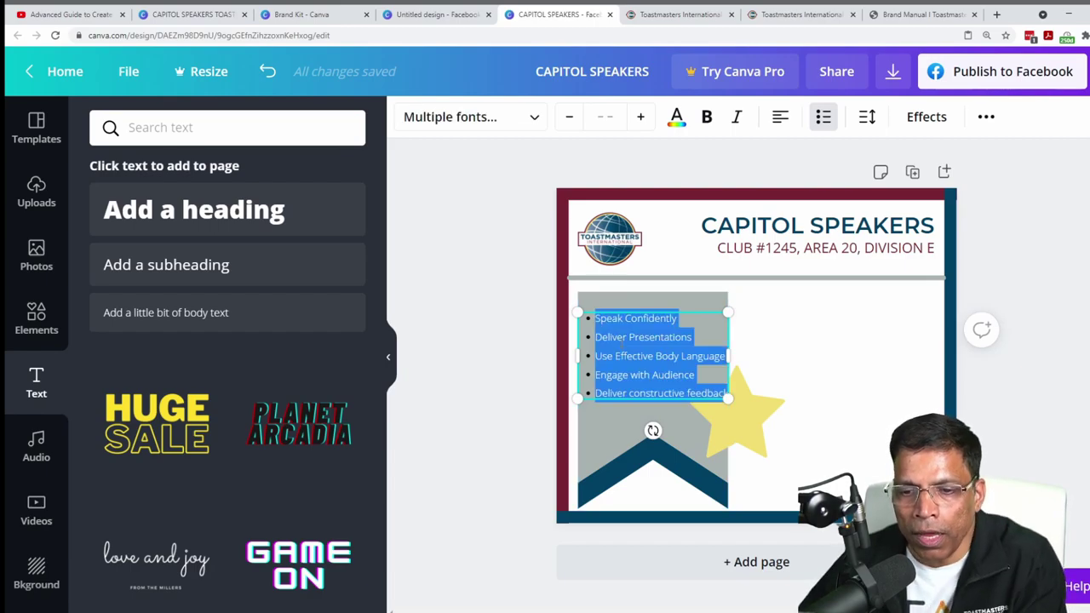
click(535, 117)
click(109, 127)
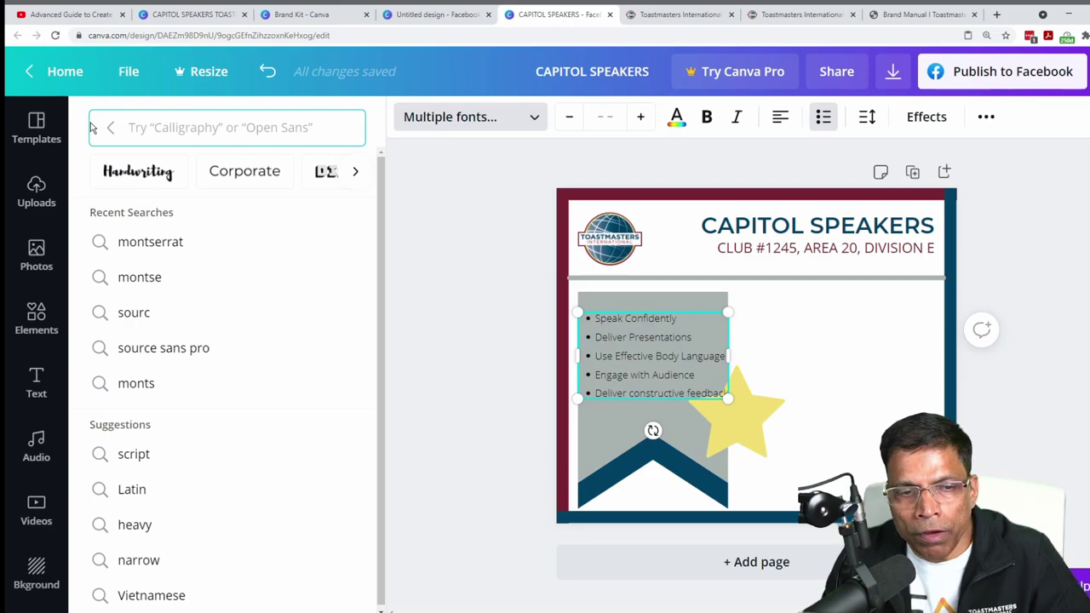
text(s)
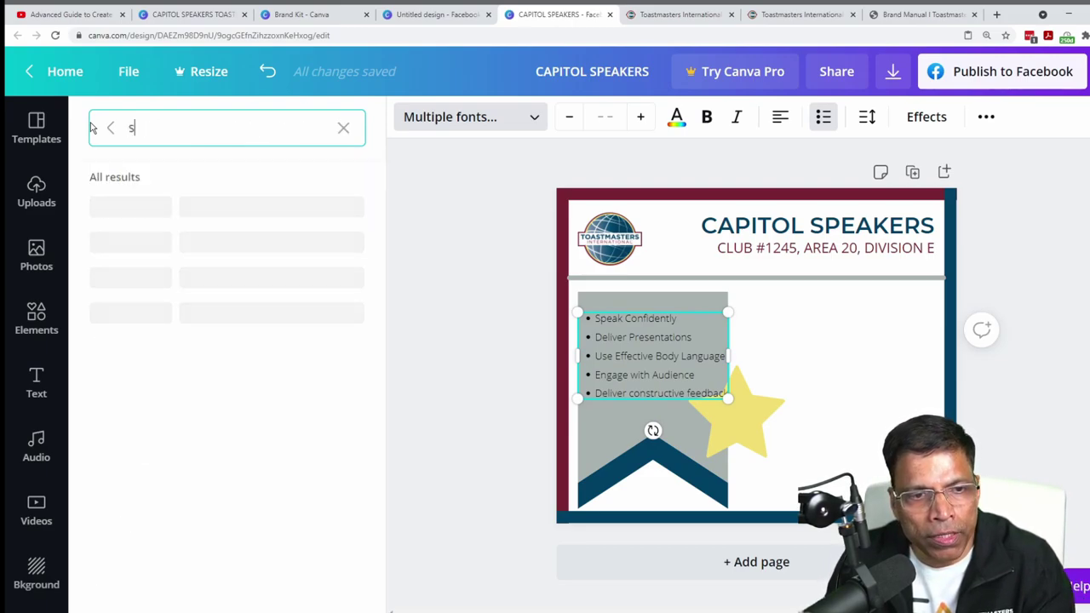
text(ource sans pro)
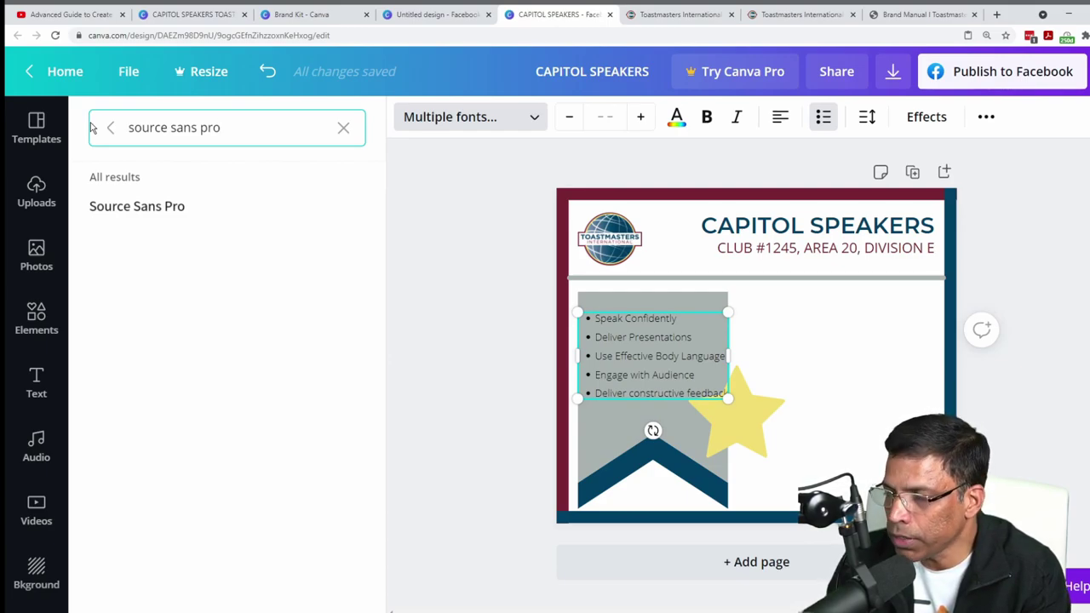
click(601, 167)
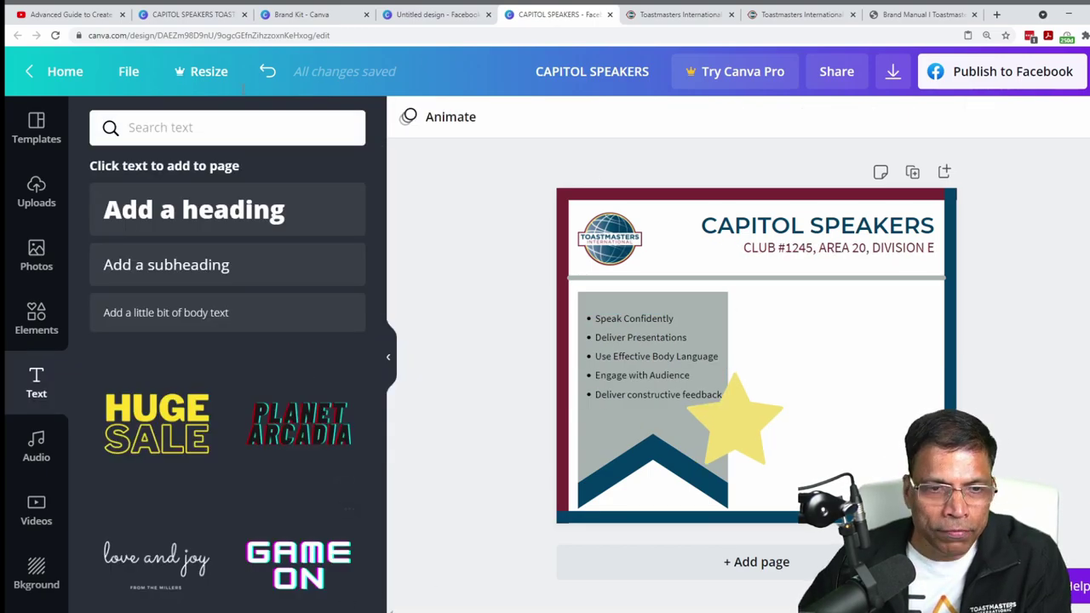
Consult the star's text in the finished CAPITOL SPEAKERS TOASTMASTERS design, and return to the CAPITOL SPEAKERS design.
click(204, 15)
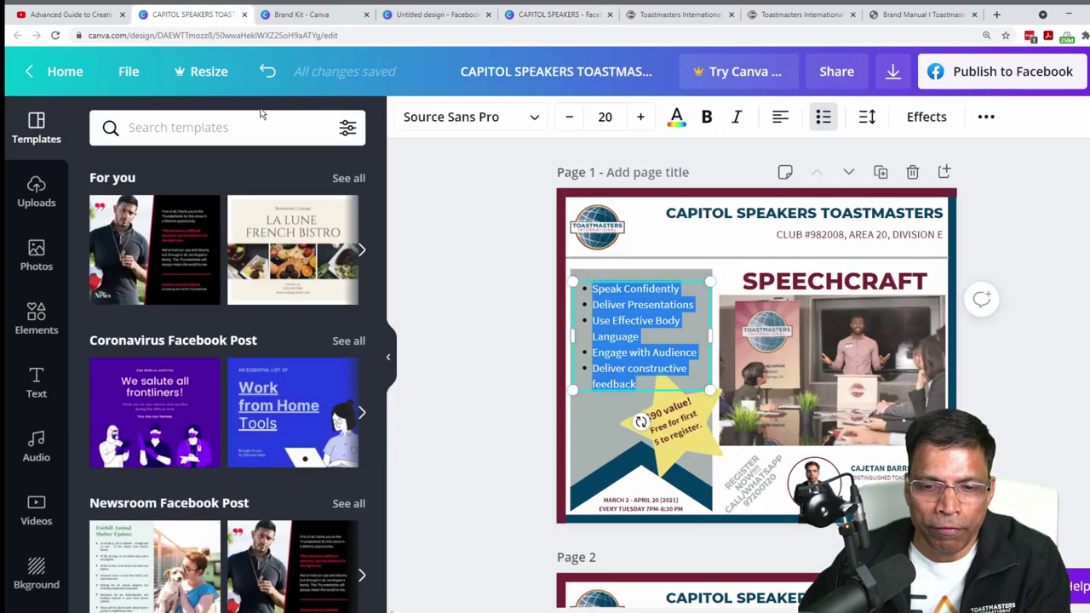
click(686, 434)
key(Escape)
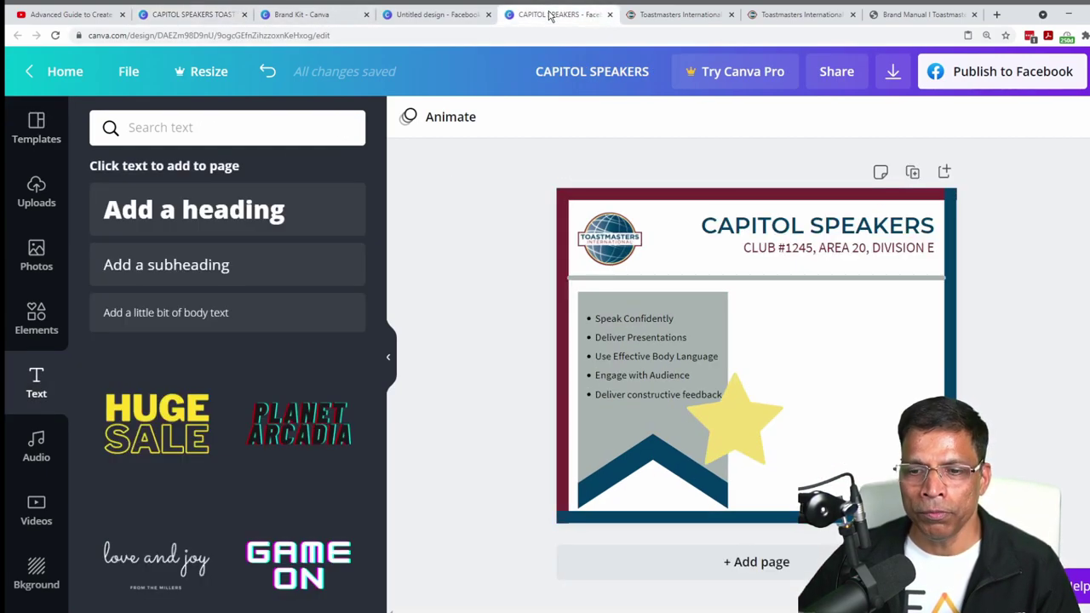
click(553, 15)
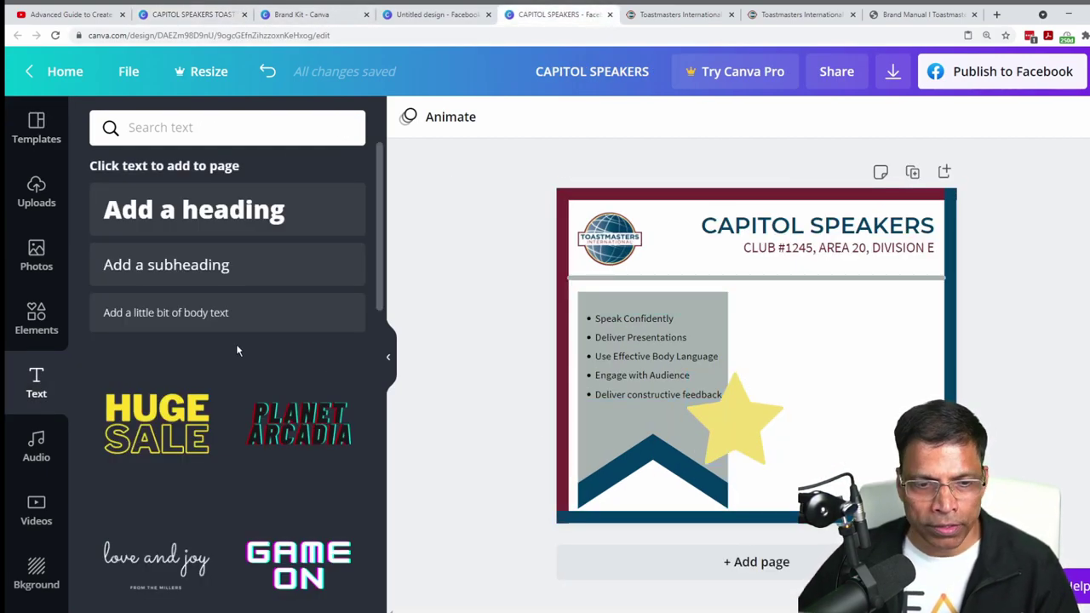
Add body text reading "$90 value! Free for first 5 to register." in Source Sans Pro, sized down and tilted upward beside the star.
click(164, 313)
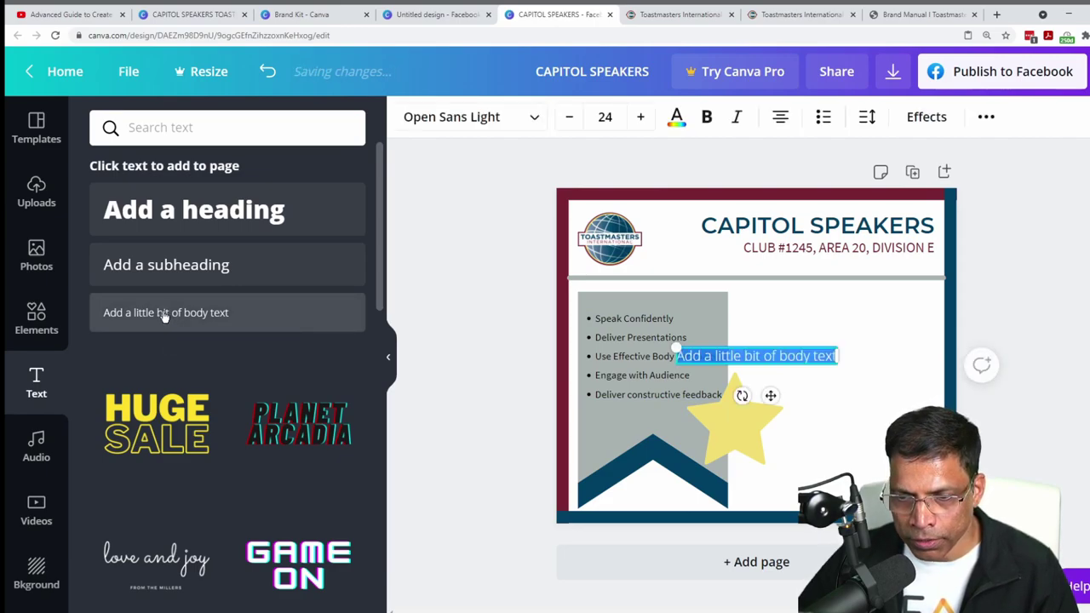
text($90 value! Free for first 5 to register)
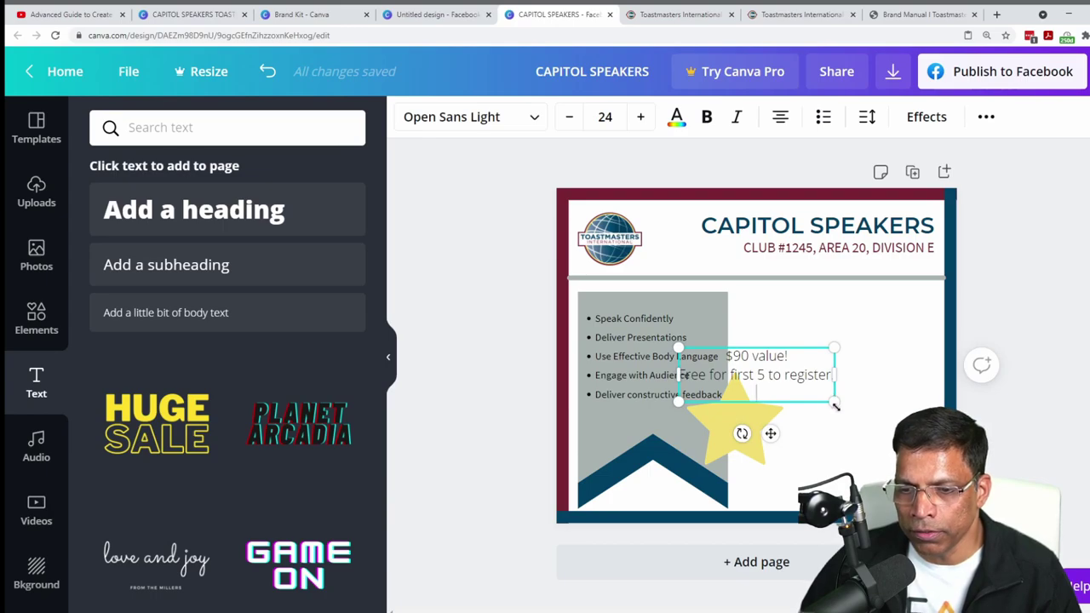
drag(832, 407, 841, 357)
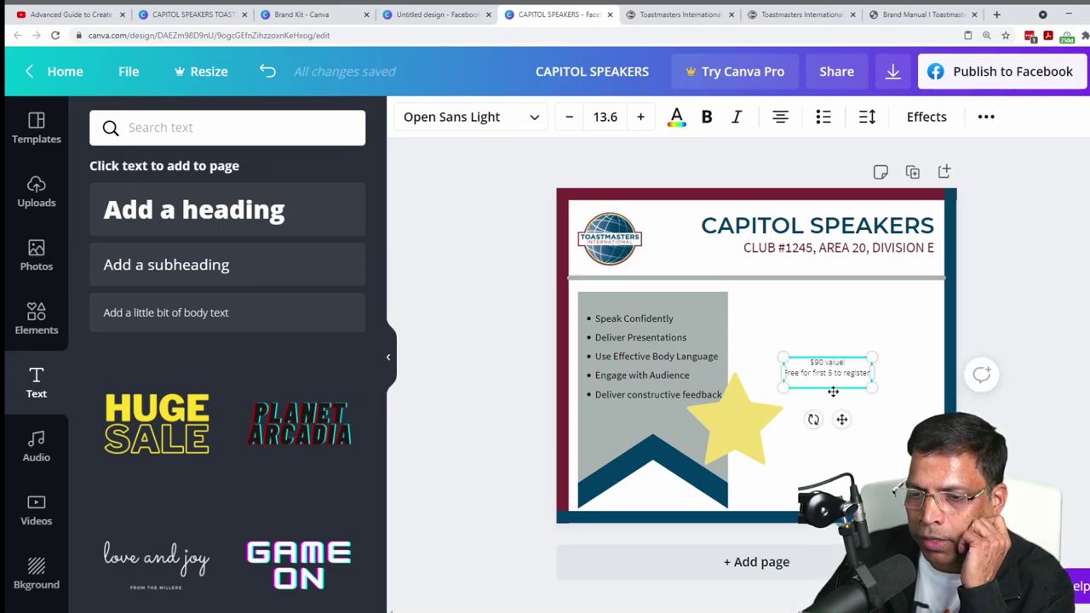
drag(811, 419, 841, 419)
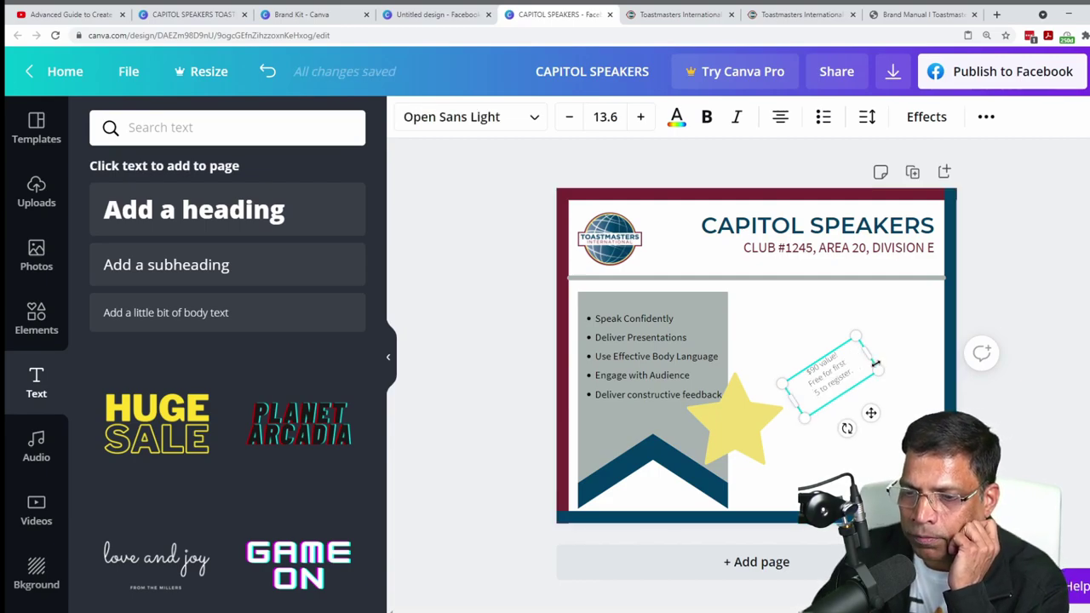
drag(876, 363, 883, 425)
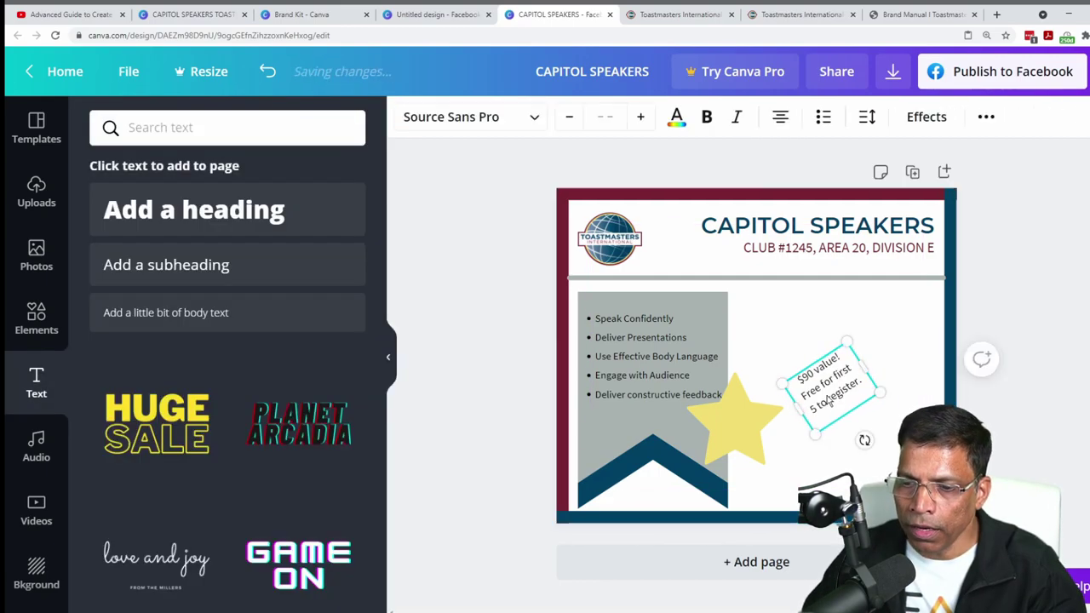
Recolor the tilted text with the maroon from the document colors and fit it inside the yellow star.
click(676, 118)
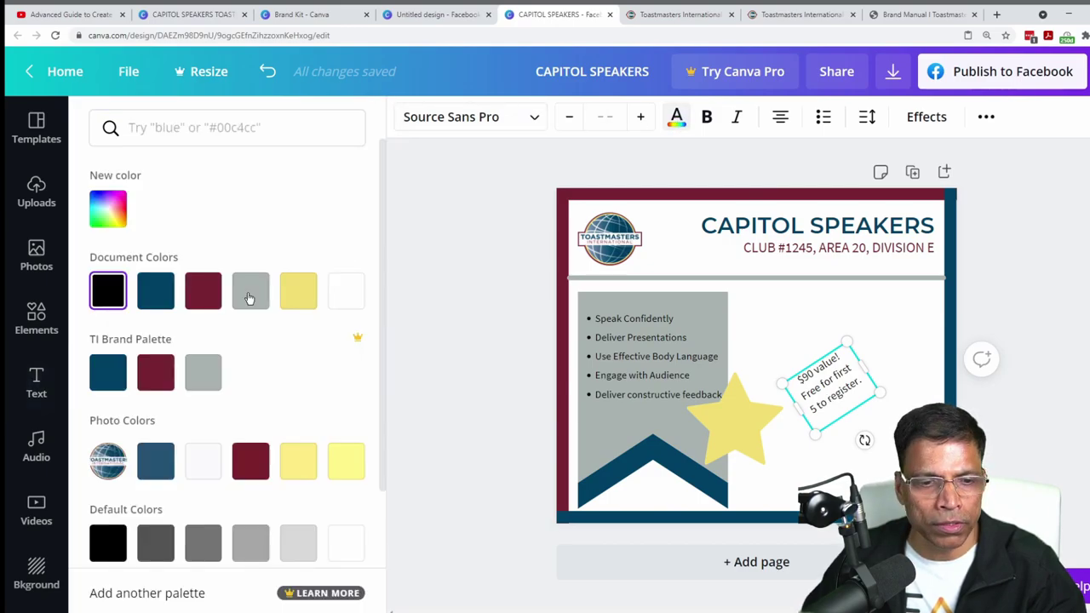
click(204, 293)
drag(826, 383, 734, 415)
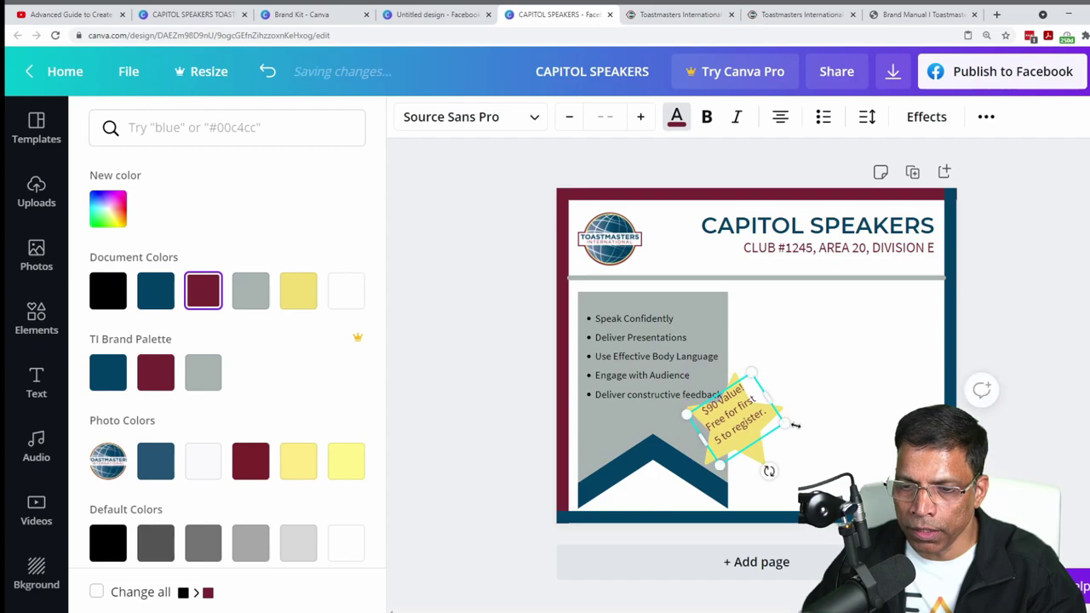
drag(769, 471, 803, 452)
click(847, 372)
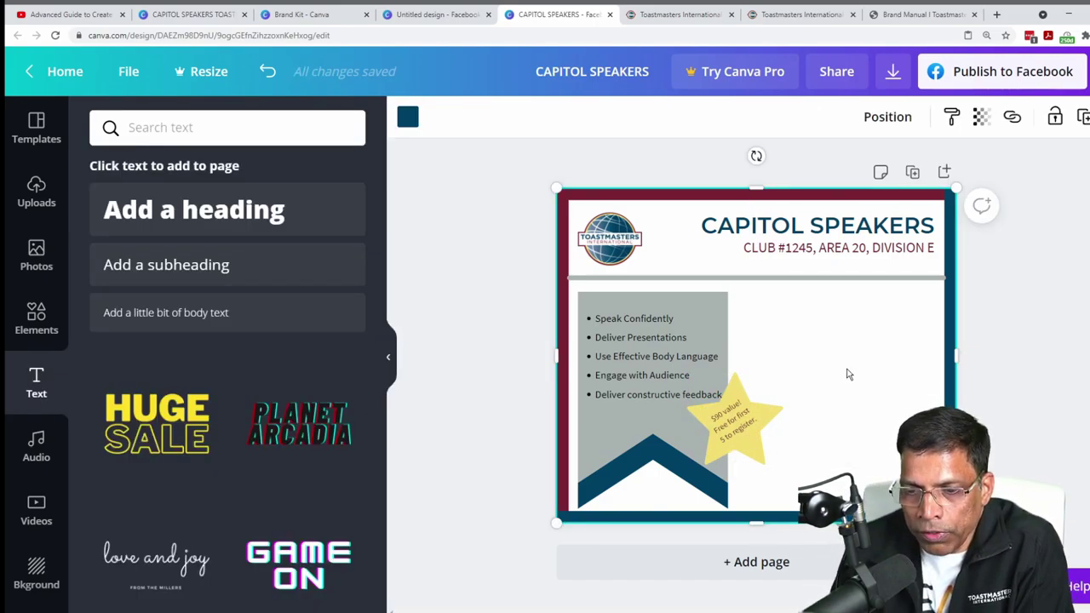
Group the yellow star with its "$90 value!" text so they form a single object.
click(738, 416)
click(734, 390)
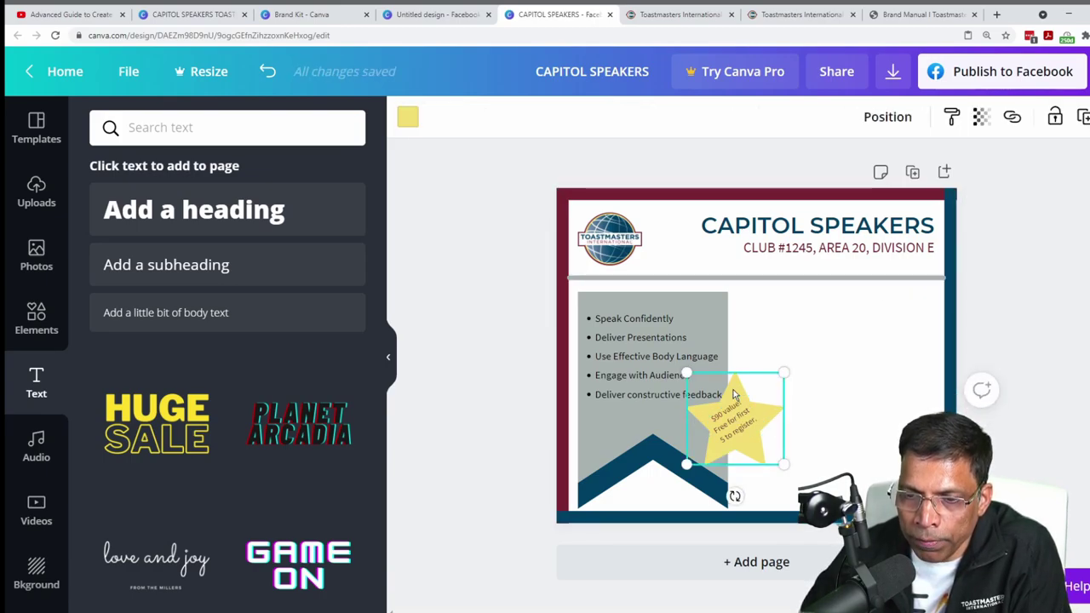
click(862, 345)
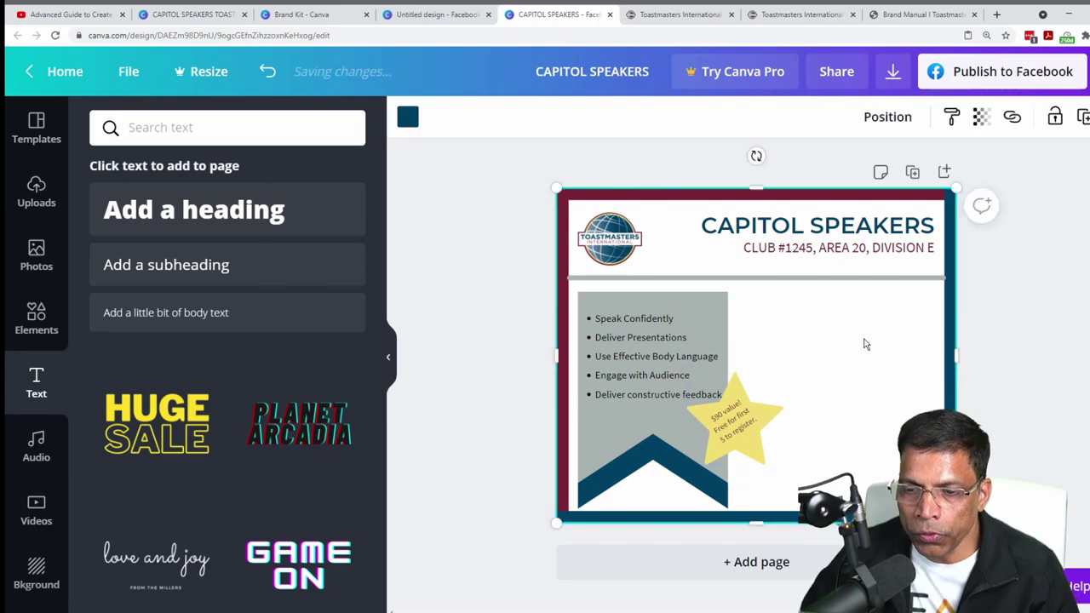
click(738, 418)
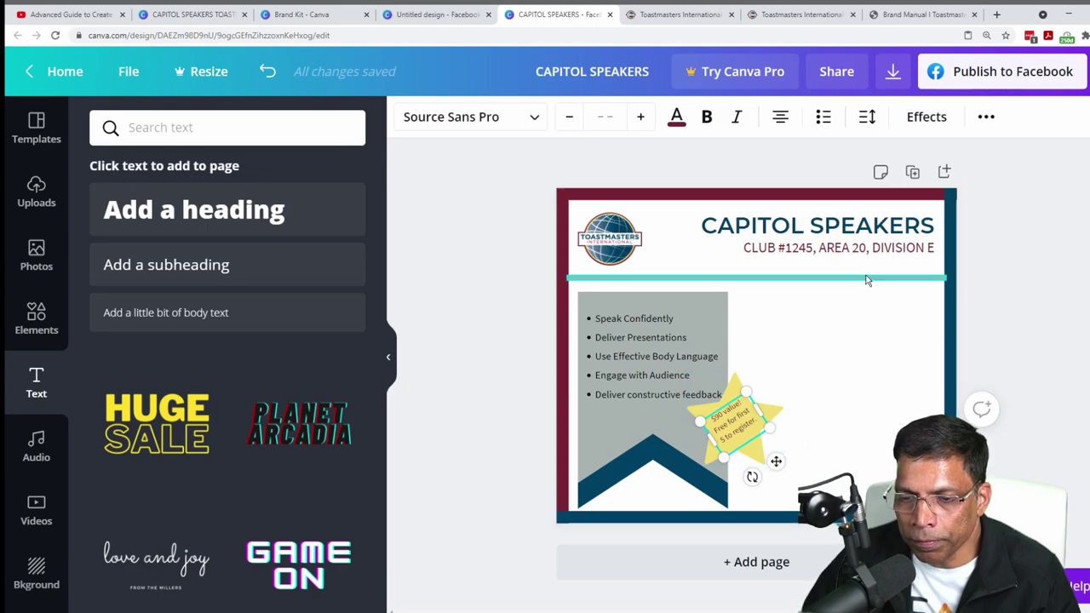
click(737, 392)
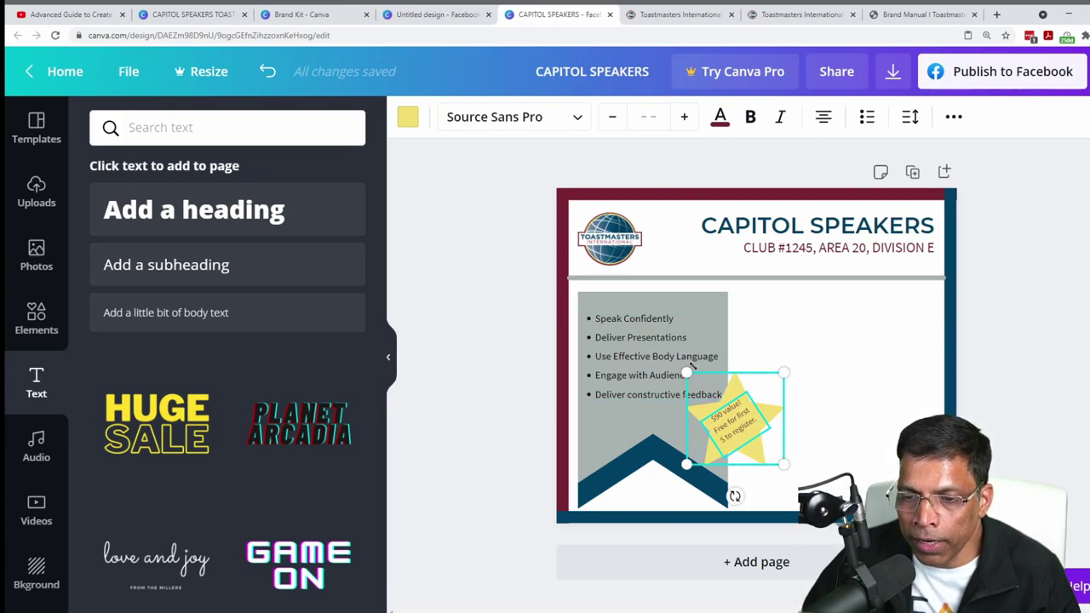
key(ctrl+0)
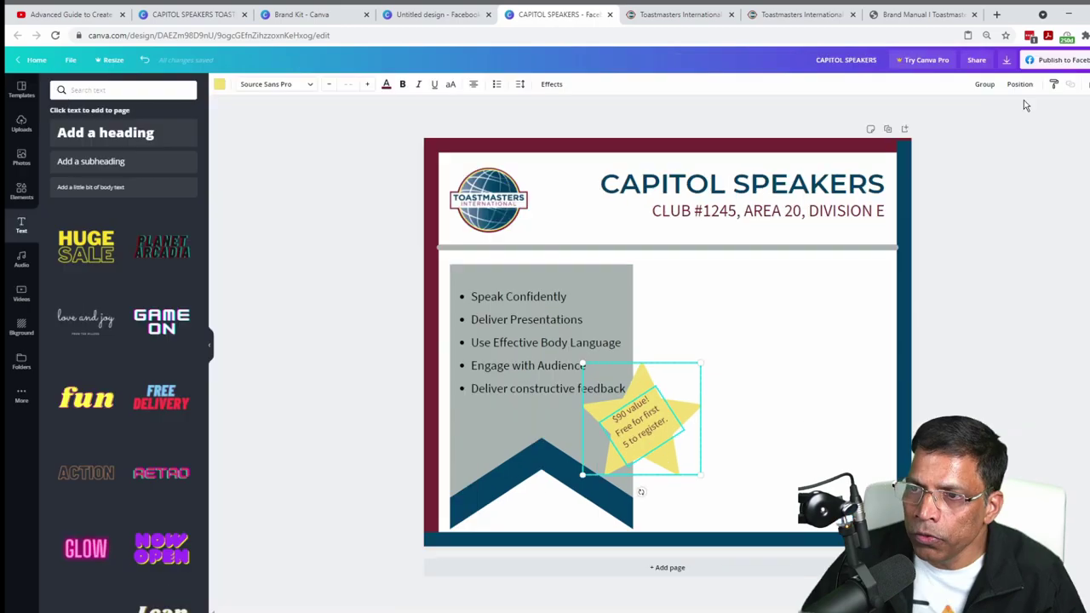
click(985, 85)
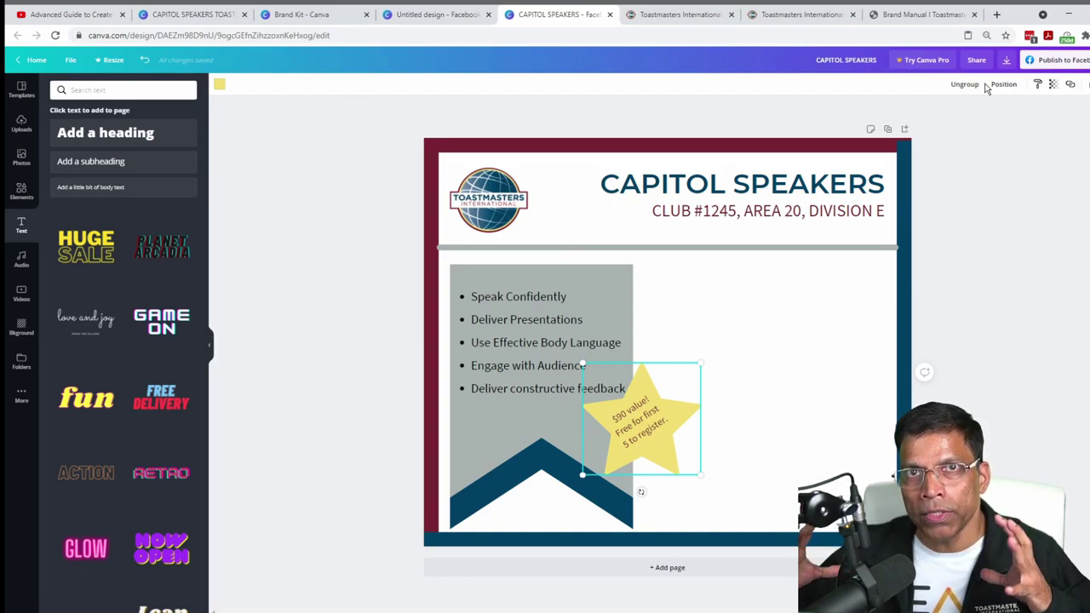
click(719, 408)
key(ctrl+plus)
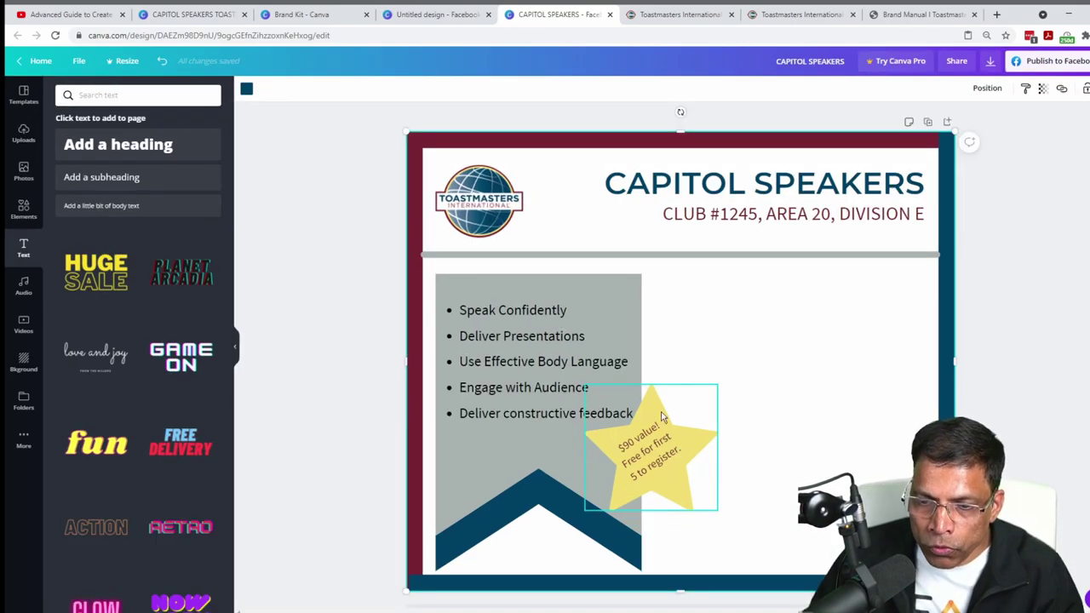